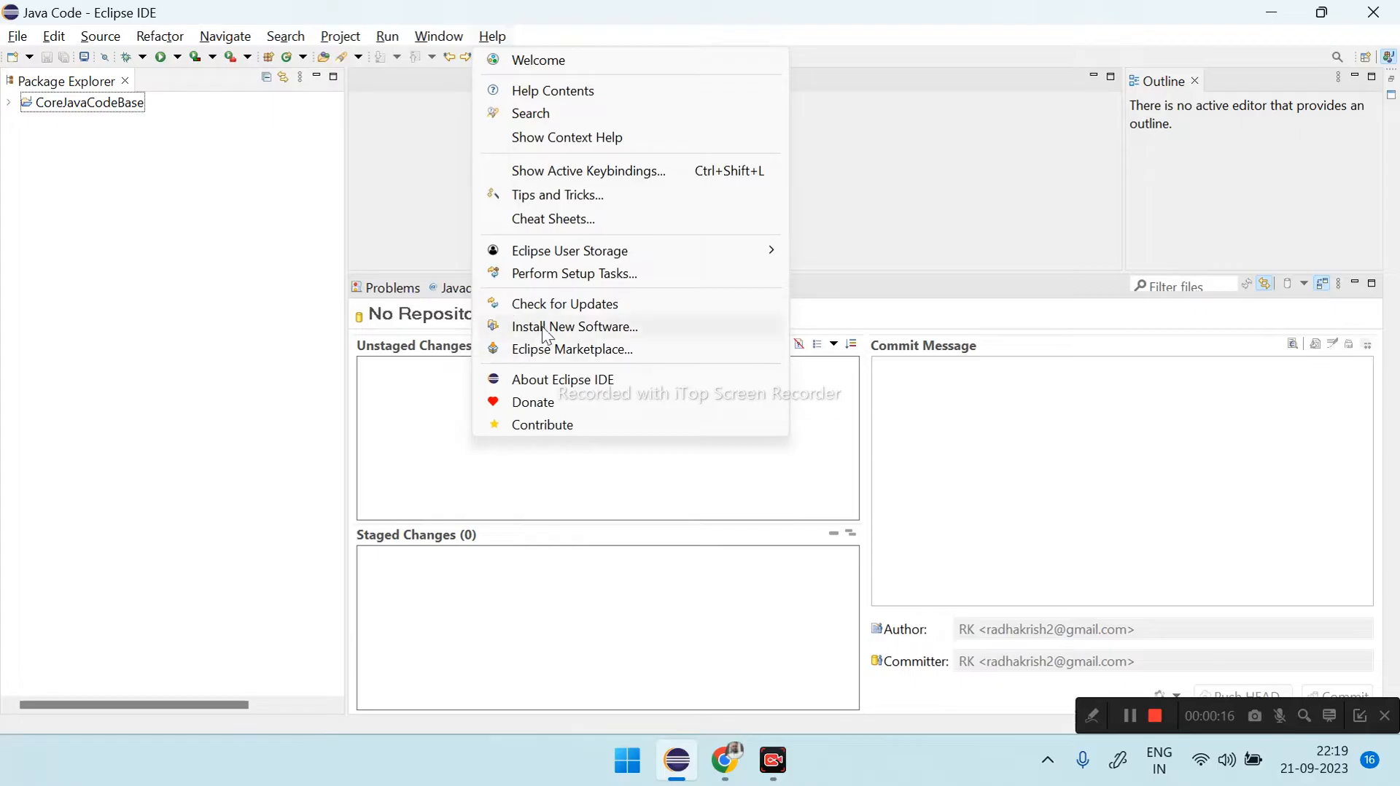
- Search the Eclipse Marketplace for egit to check the Git integration plug-in, and close the marketplace
{"action": "left_click", "coordinate": [553, 353]}
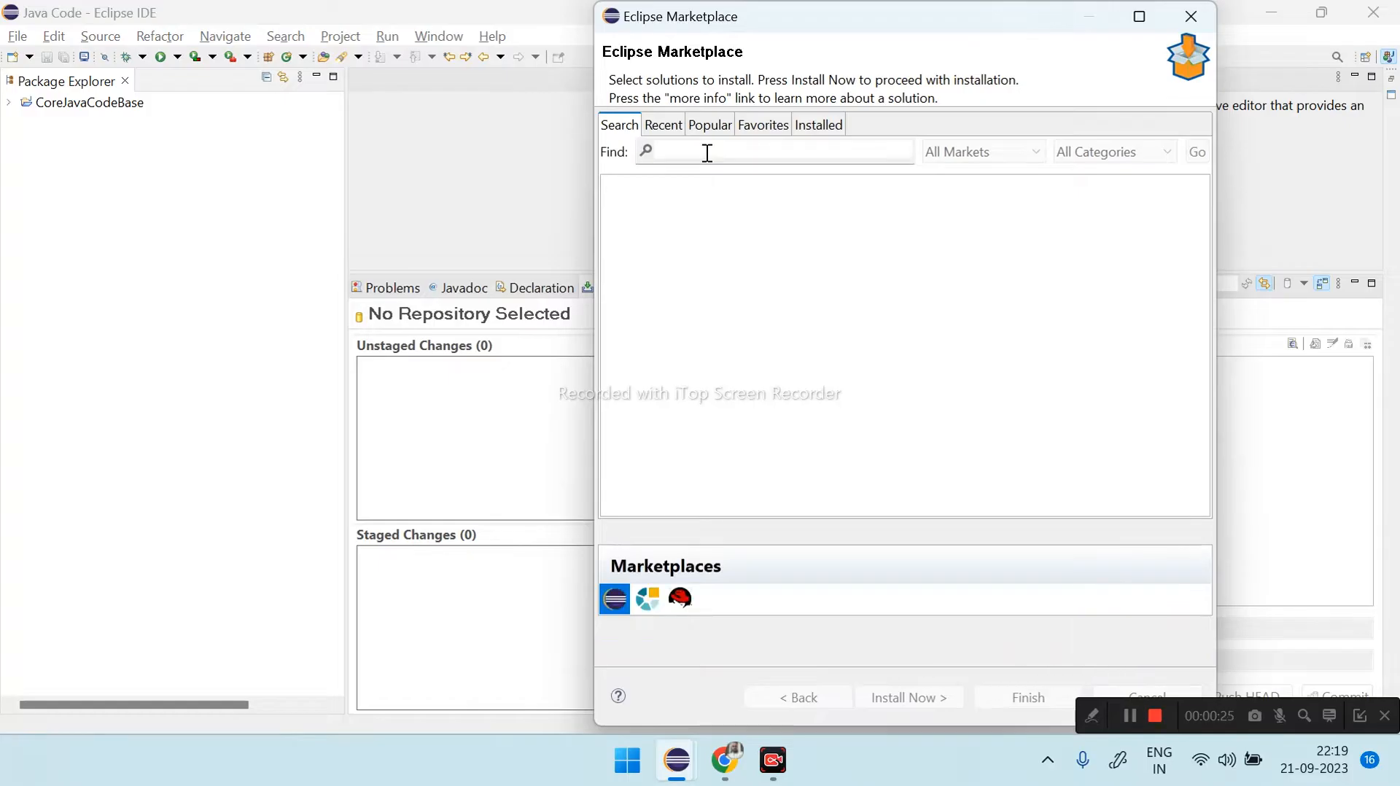
{"action": "scroll", "coordinate": [808, 315], "scroll_direction": "down", "scroll_amount": 10}
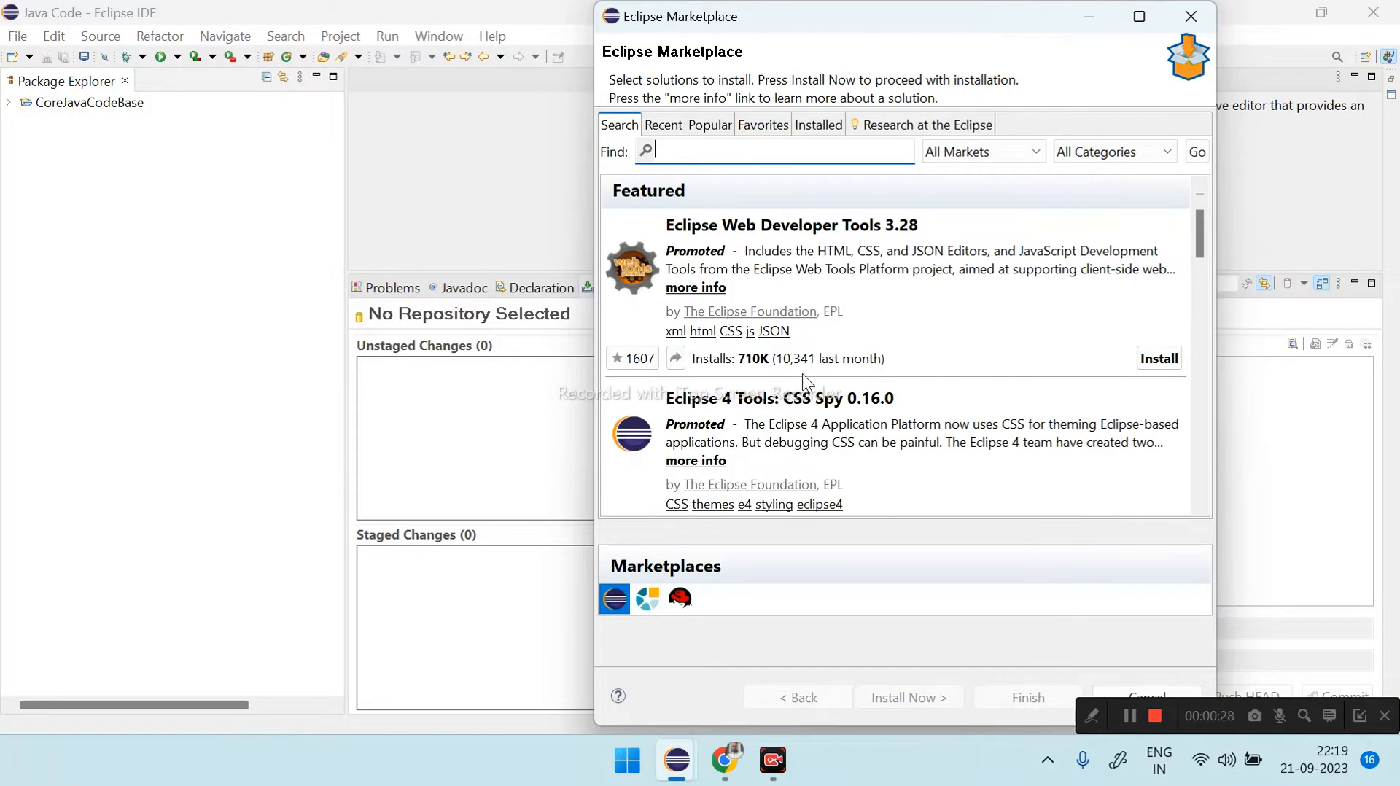
{"action": "scroll", "coordinate": [806, 402], "scroll_direction": "up", "scroll_amount": 10}
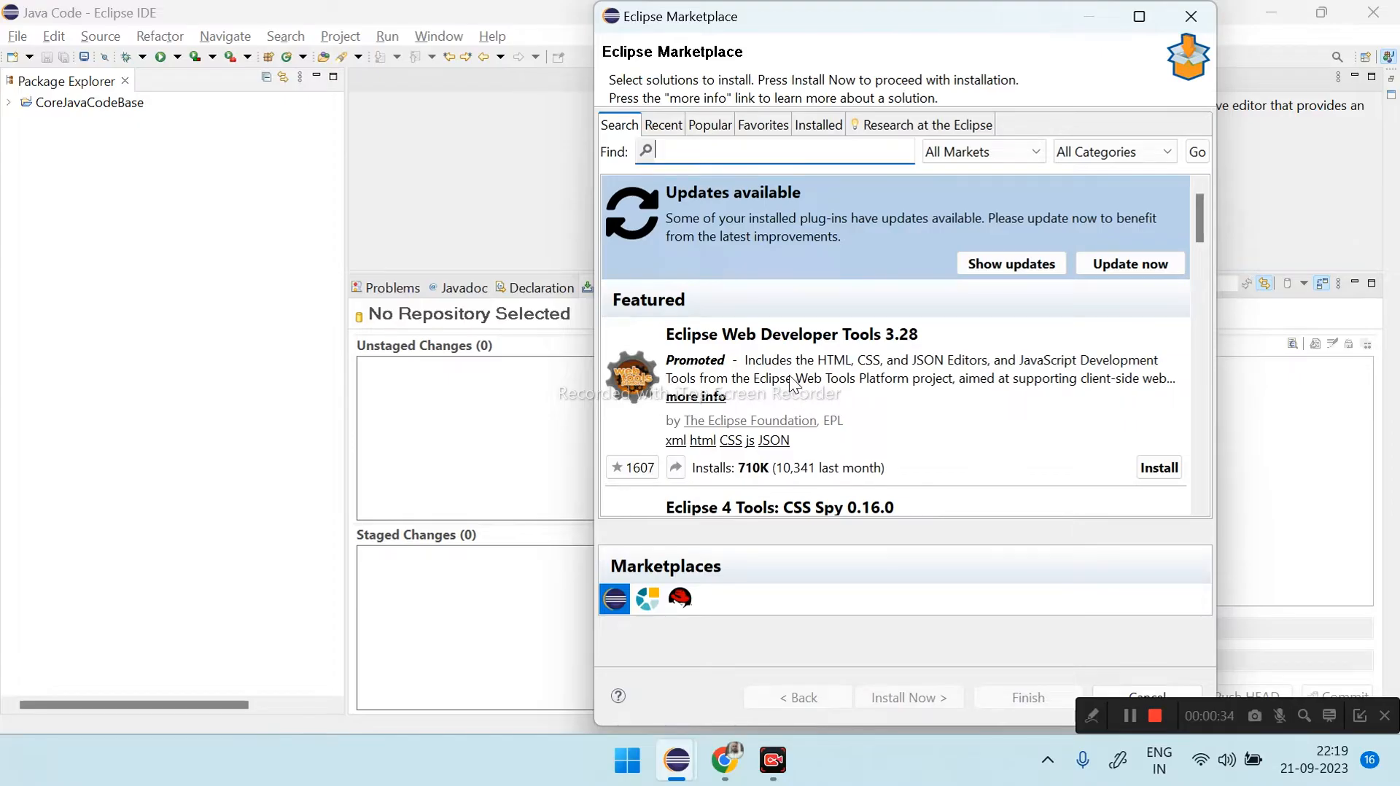
{"action": "type", "text": "git"}
{"action": "key", "text": "Return"}
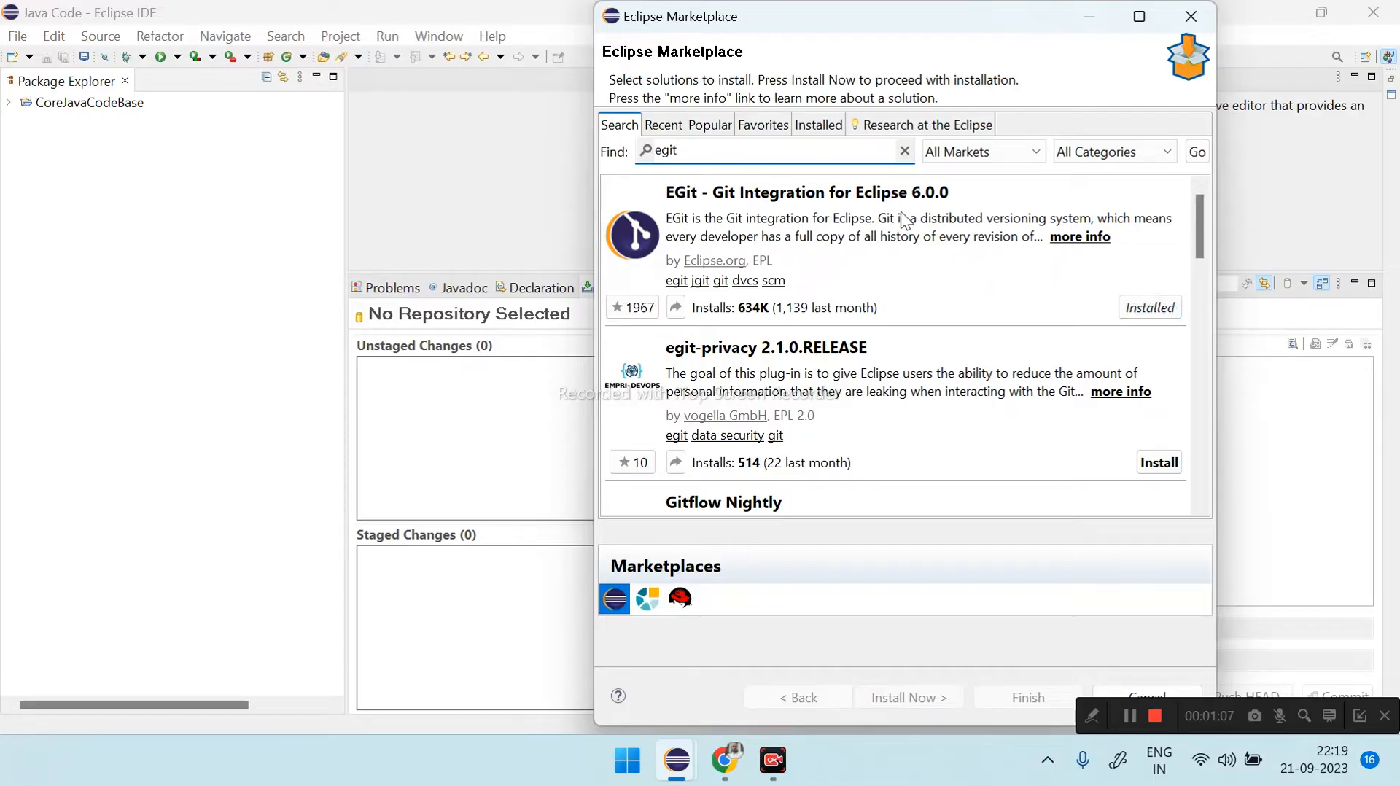
{"action": "left_click", "coordinate": [1193, 17]}
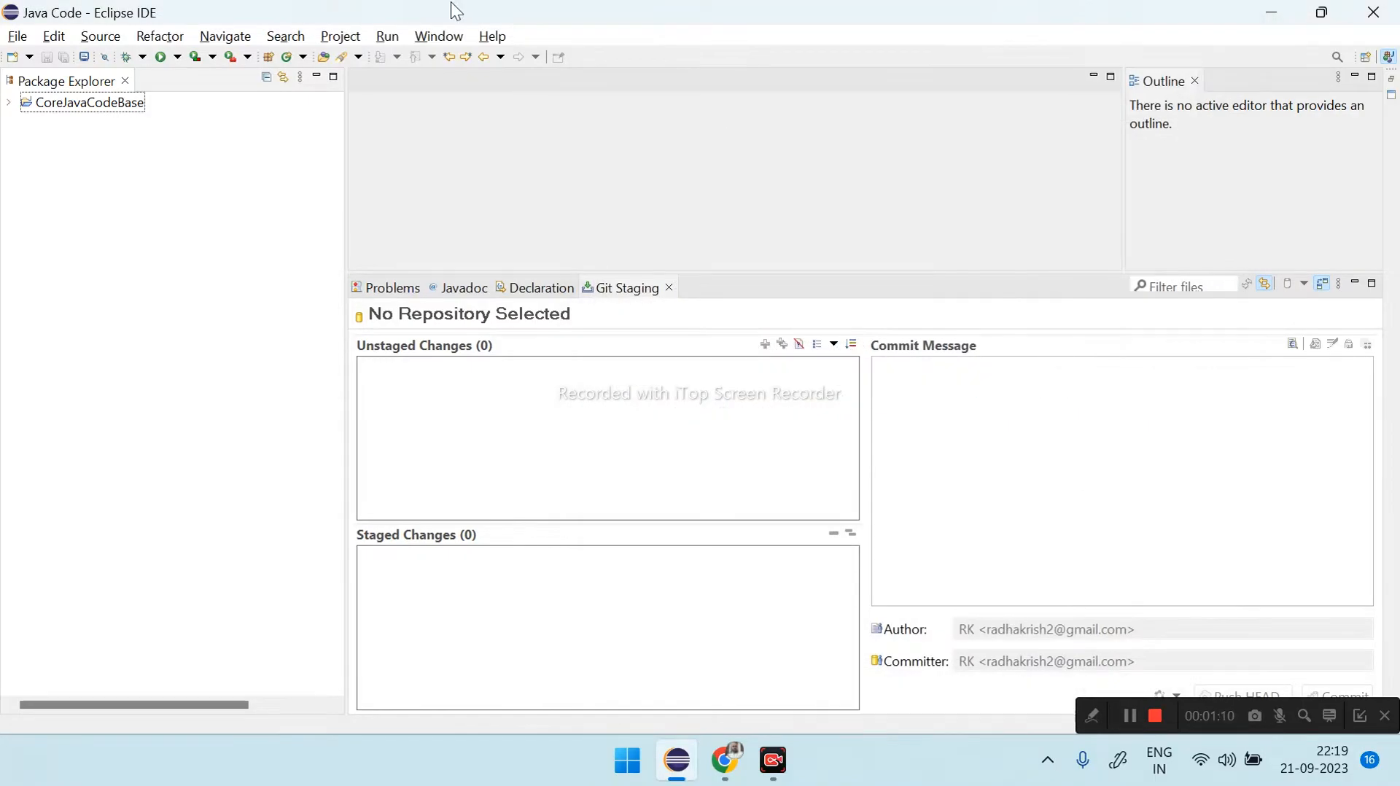
- Open the SSH2 settings under Network Connections in the general preferences
{"action": "left_click", "coordinate": [440, 38]}
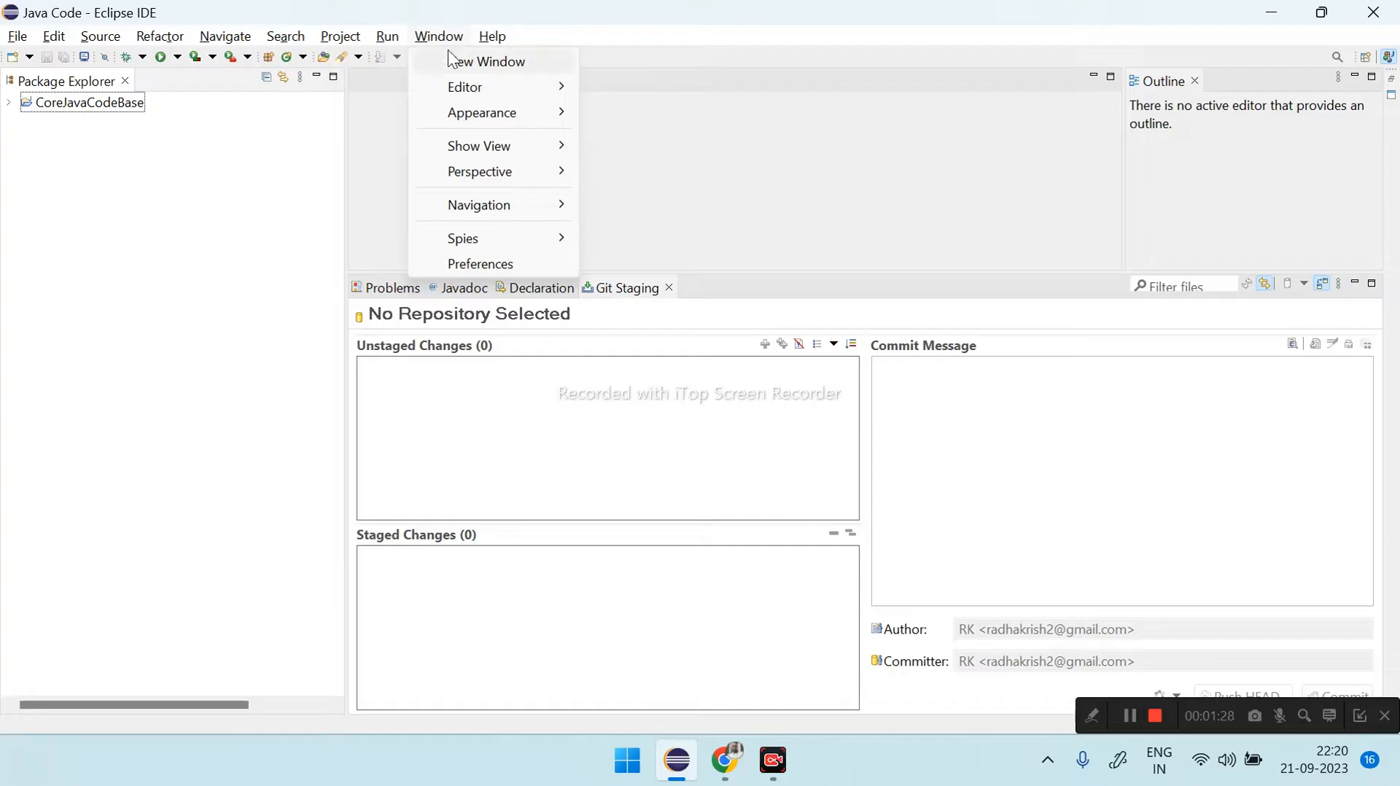
{"action": "left_click", "coordinate": [501, 274]}
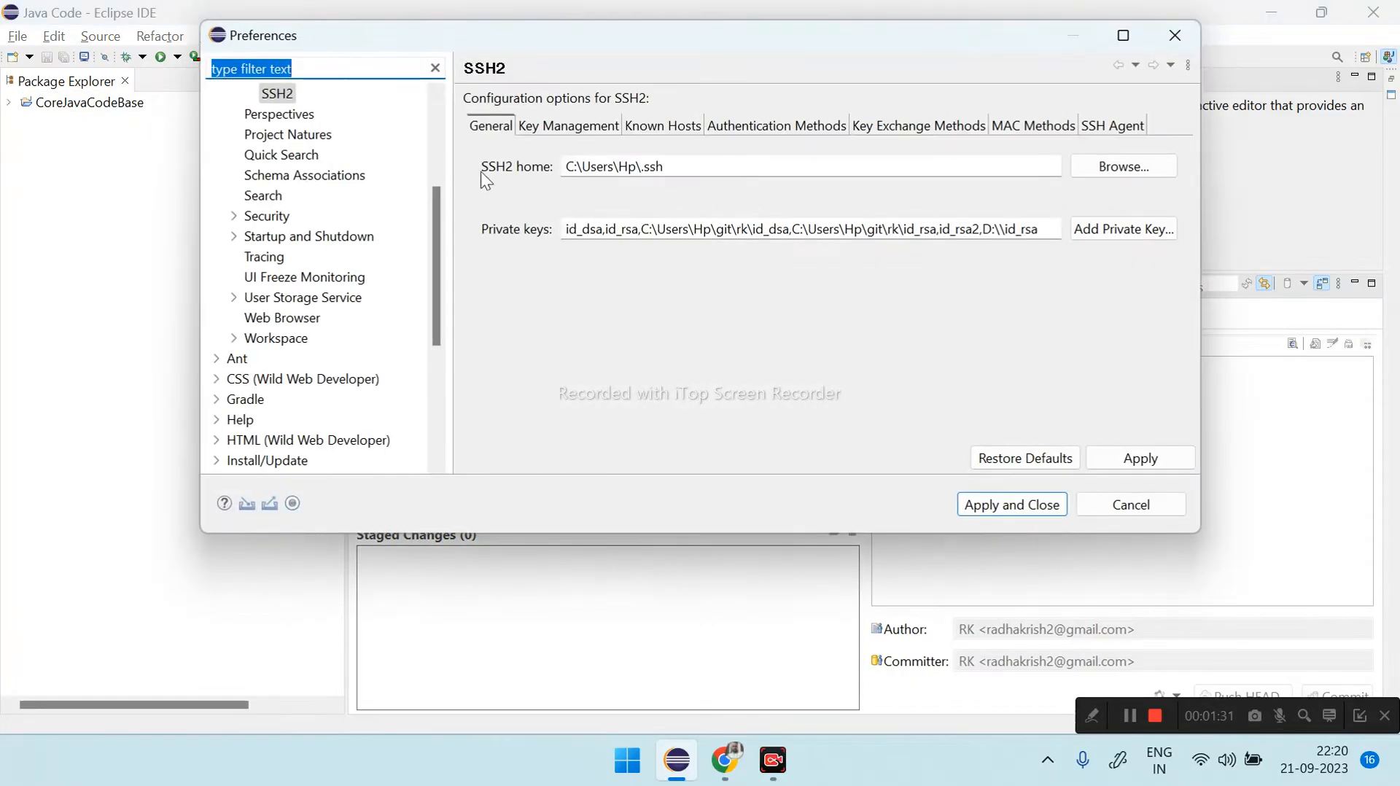
{"action": "scroll", "coordinate": [279, 112], "scroll_direction": "up", "scroll_amount": 4}
{"action": "left_click", "coordinate": [248, 94]}
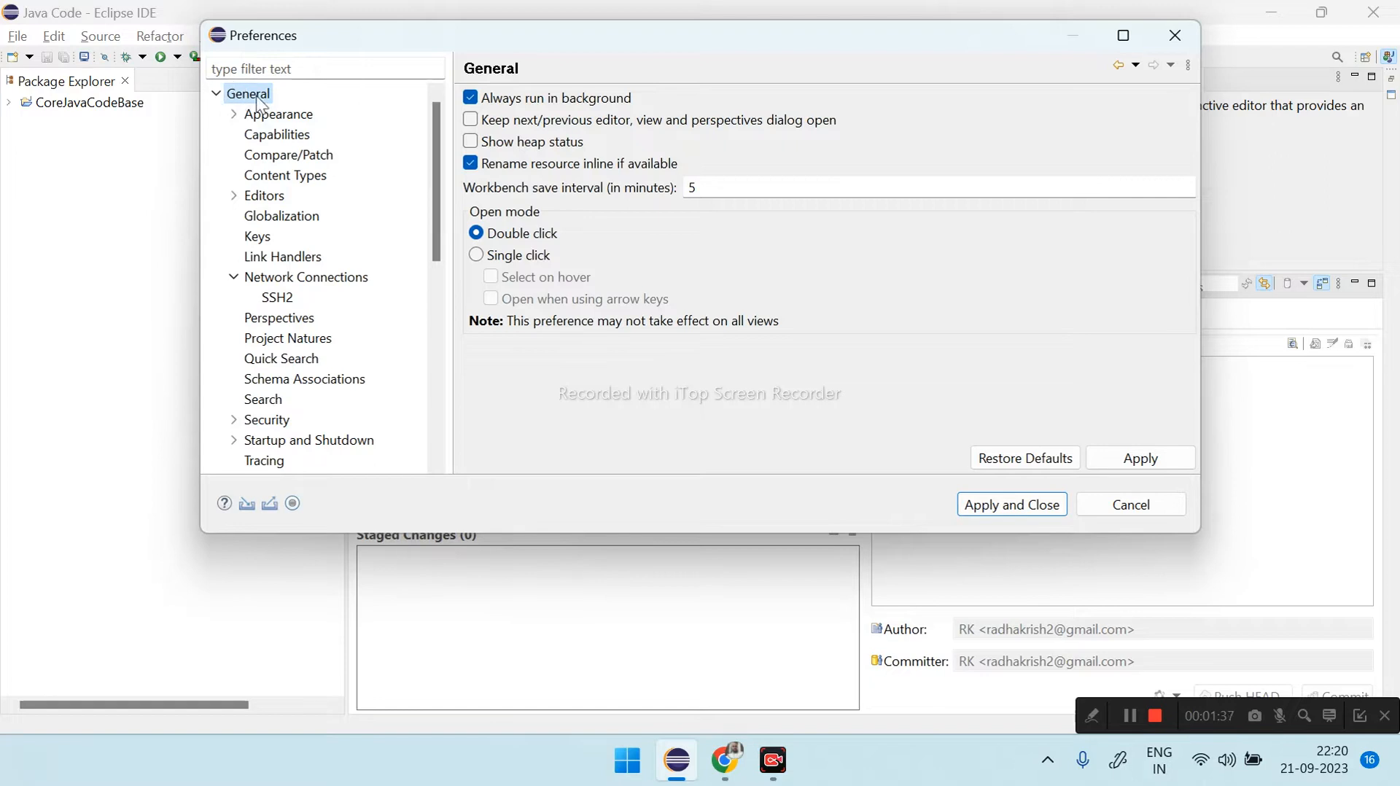
{"action": "left_click", "coordinate": [275, 279]}
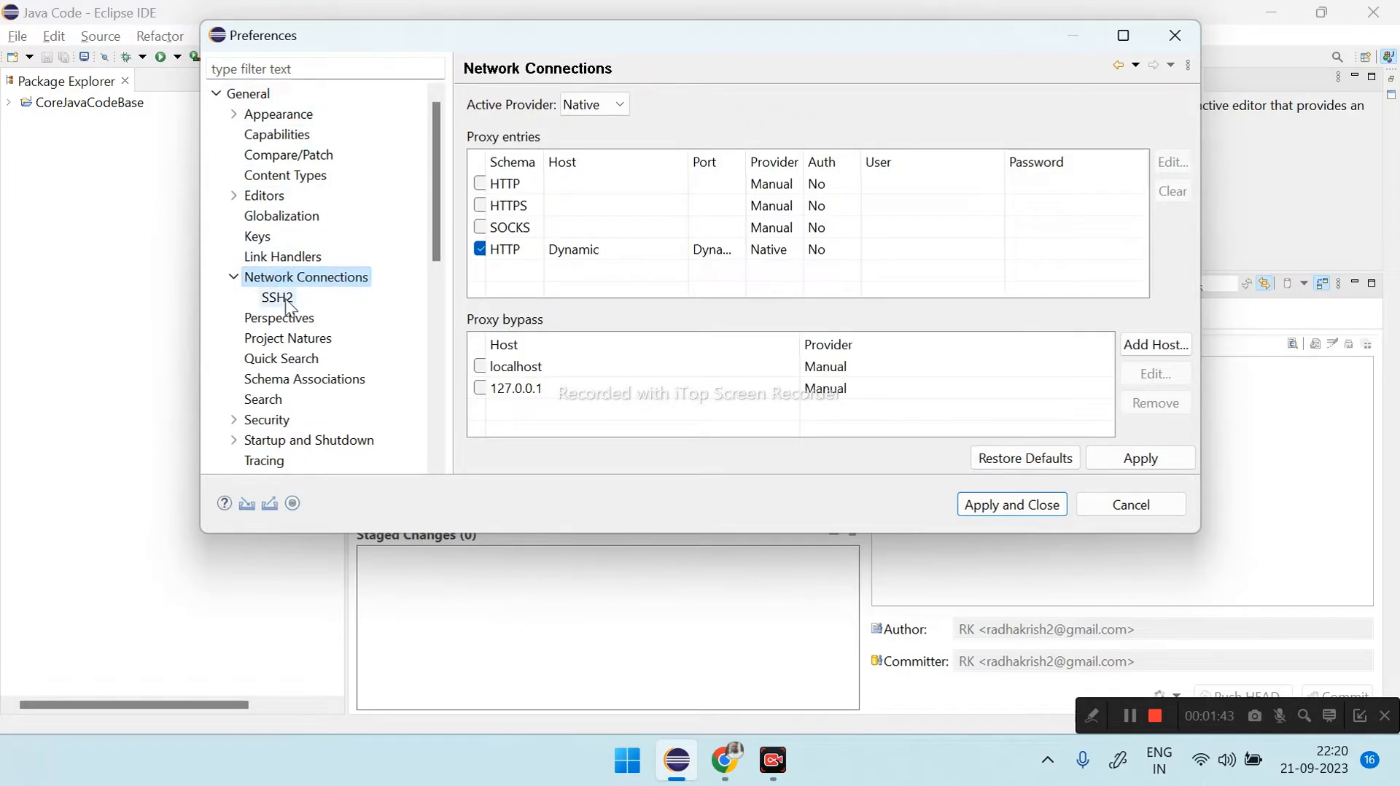
{"action": "left_click", "coordinate": [277, 299]}
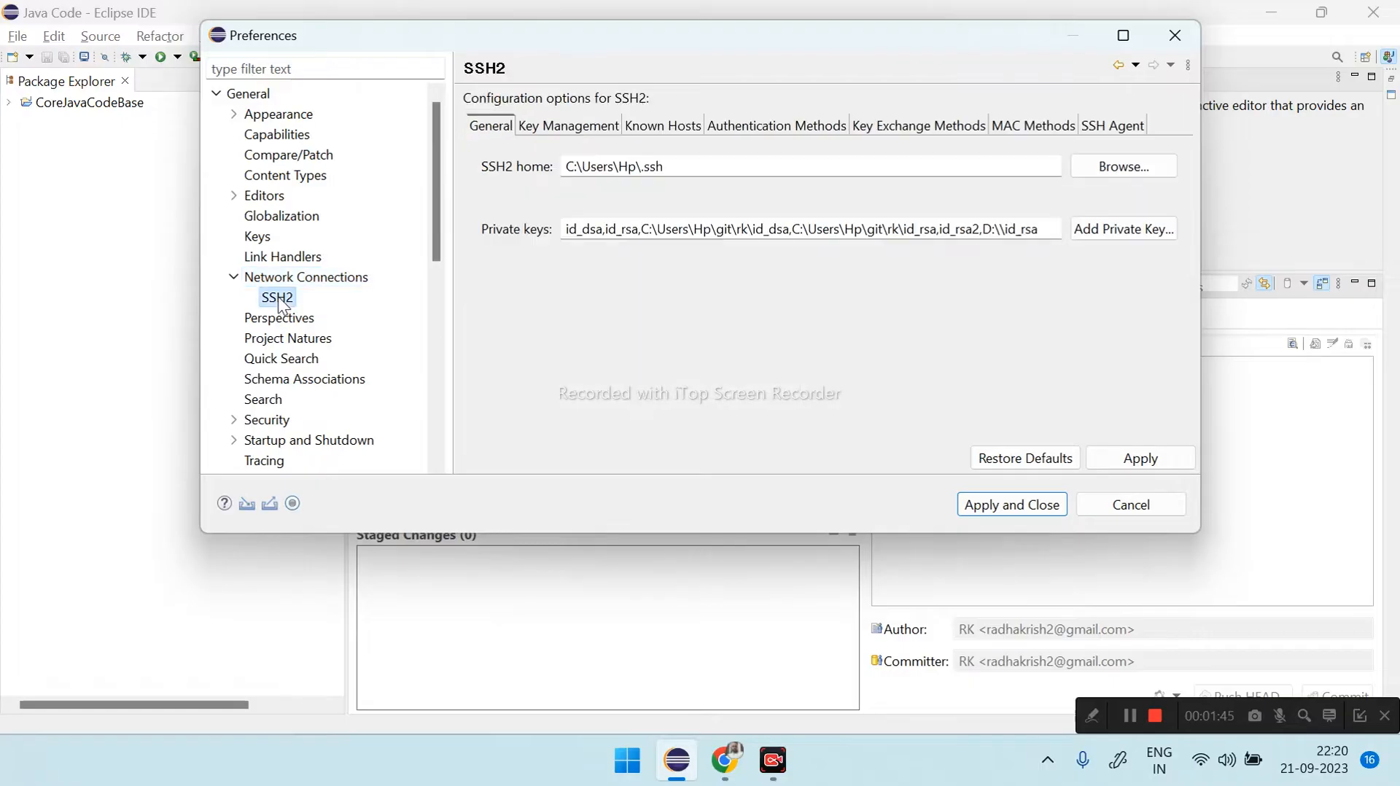
- Generate a new RSA key in SSH2 key management and copy the entire public key
{"action": "left_click", "coordinate": [567, 124]}
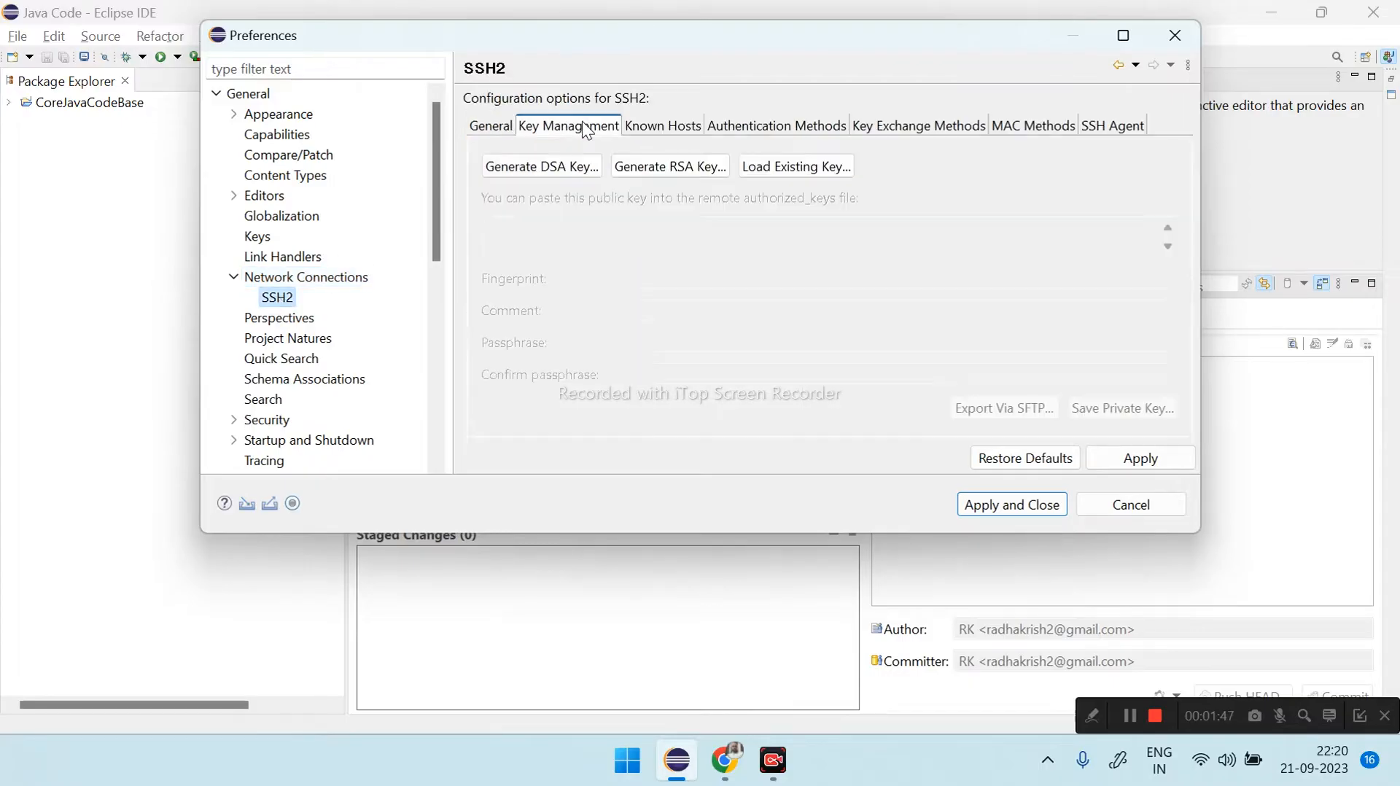
{"action": "left_click", "coordinate": [664, 168]}
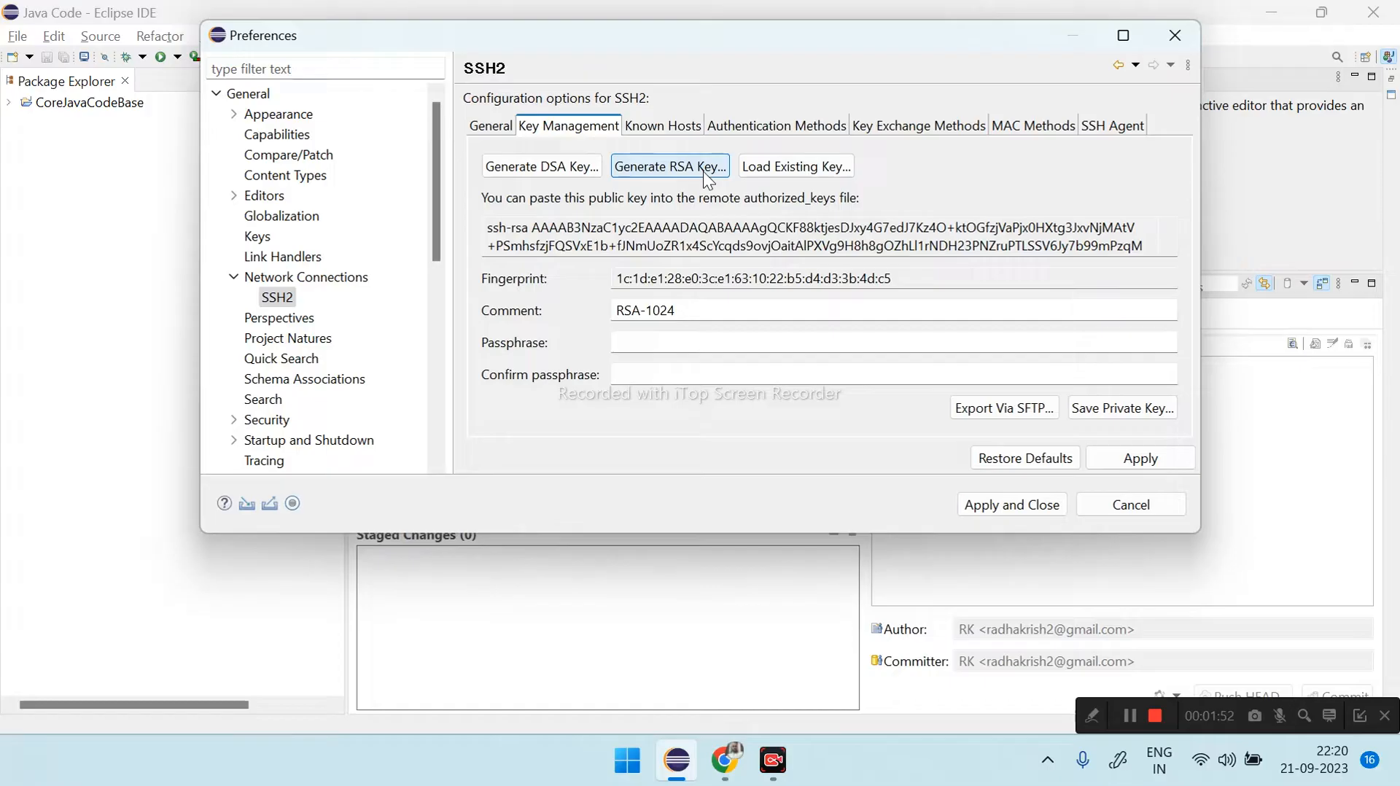
{"action": "double_click", "coordinate": [500, 242]}
{"action": "key", "text": "ctrl+a"}
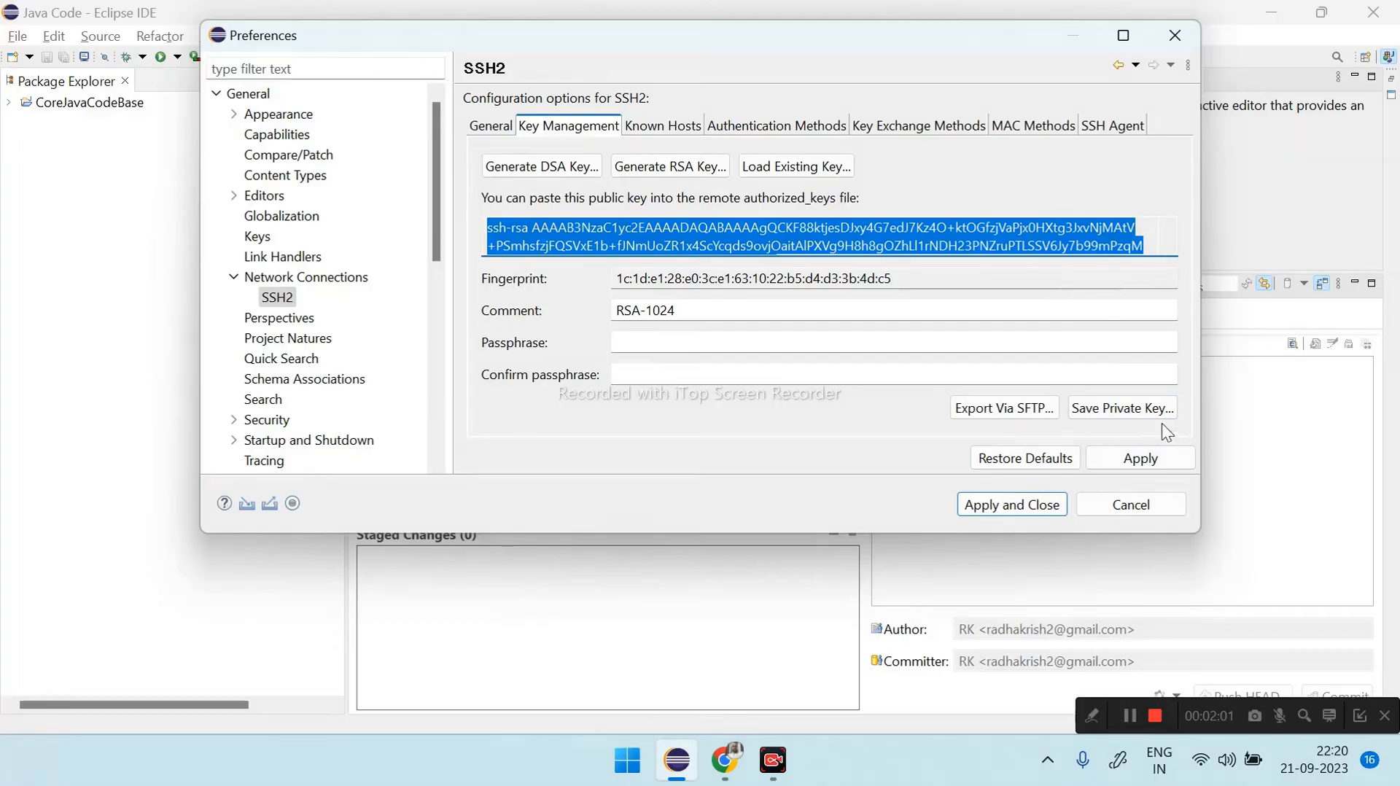
- Save the private key as id_rsa on drive D without passphrase protection, and apply the preferences
{"action": "left_click", "coordinate": [1125, 409]}
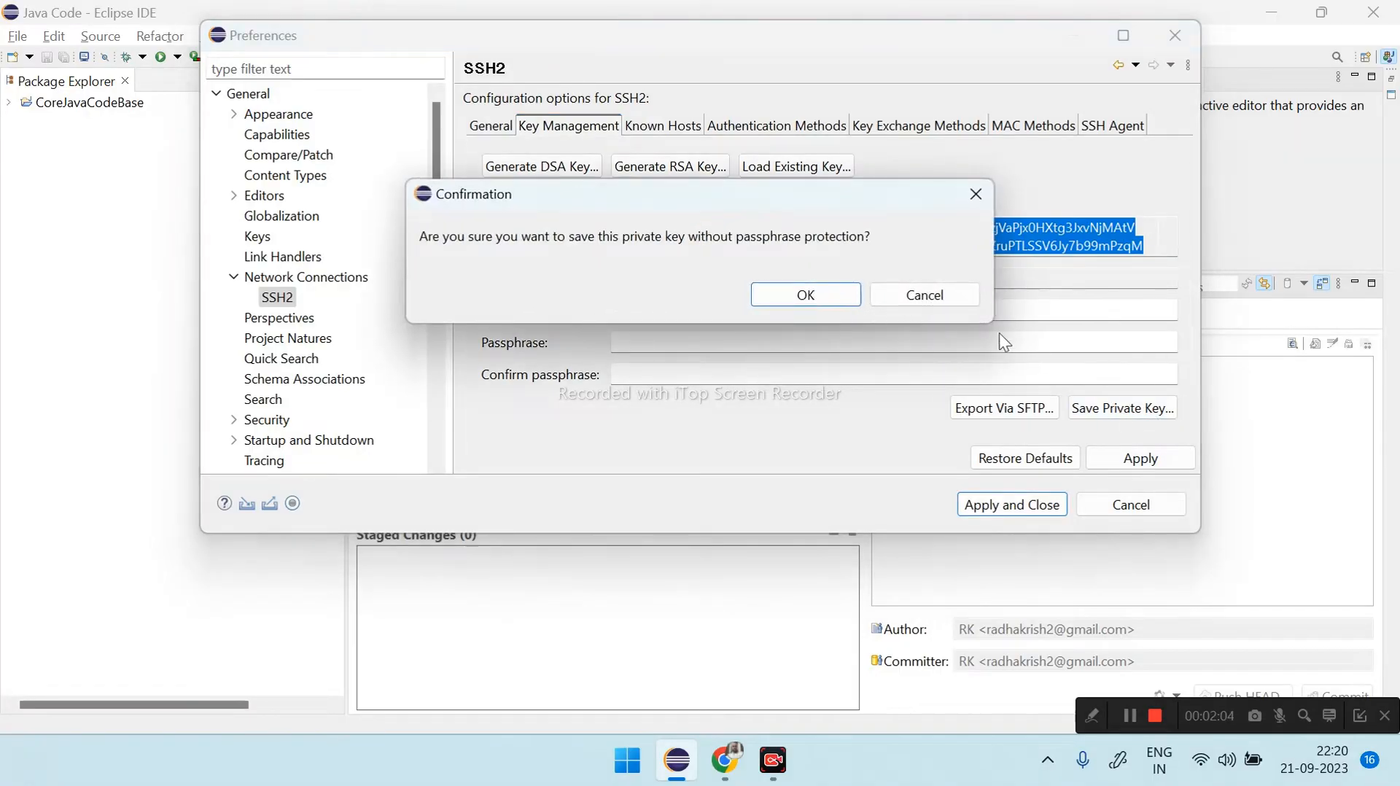
{"action": "left_click", "coordinate": [776, 293]}
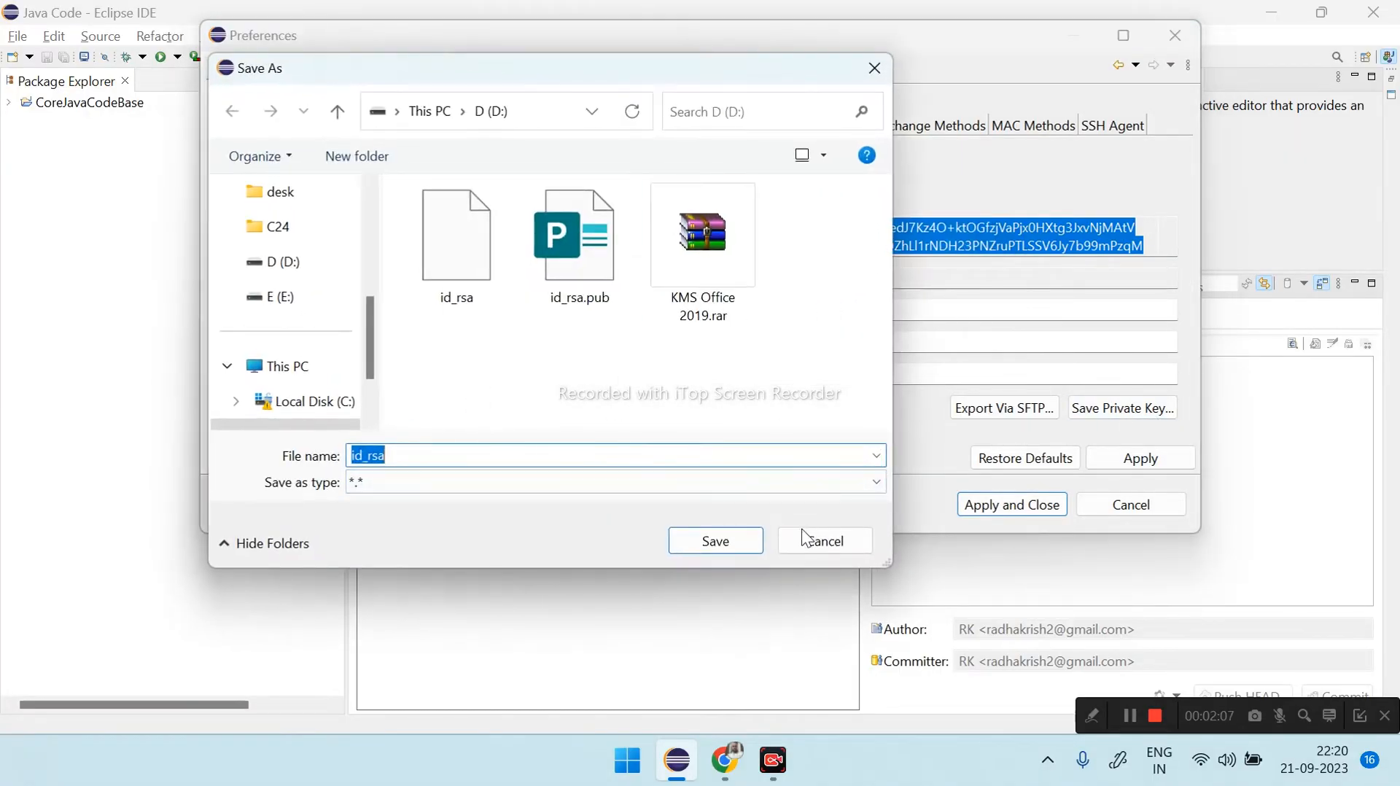
{"action": "key", "text": "Return"}
{"action": "left_click", "coordinate": [806, 300]}
{"action": "left_click", "coordinate": [935, 303]}
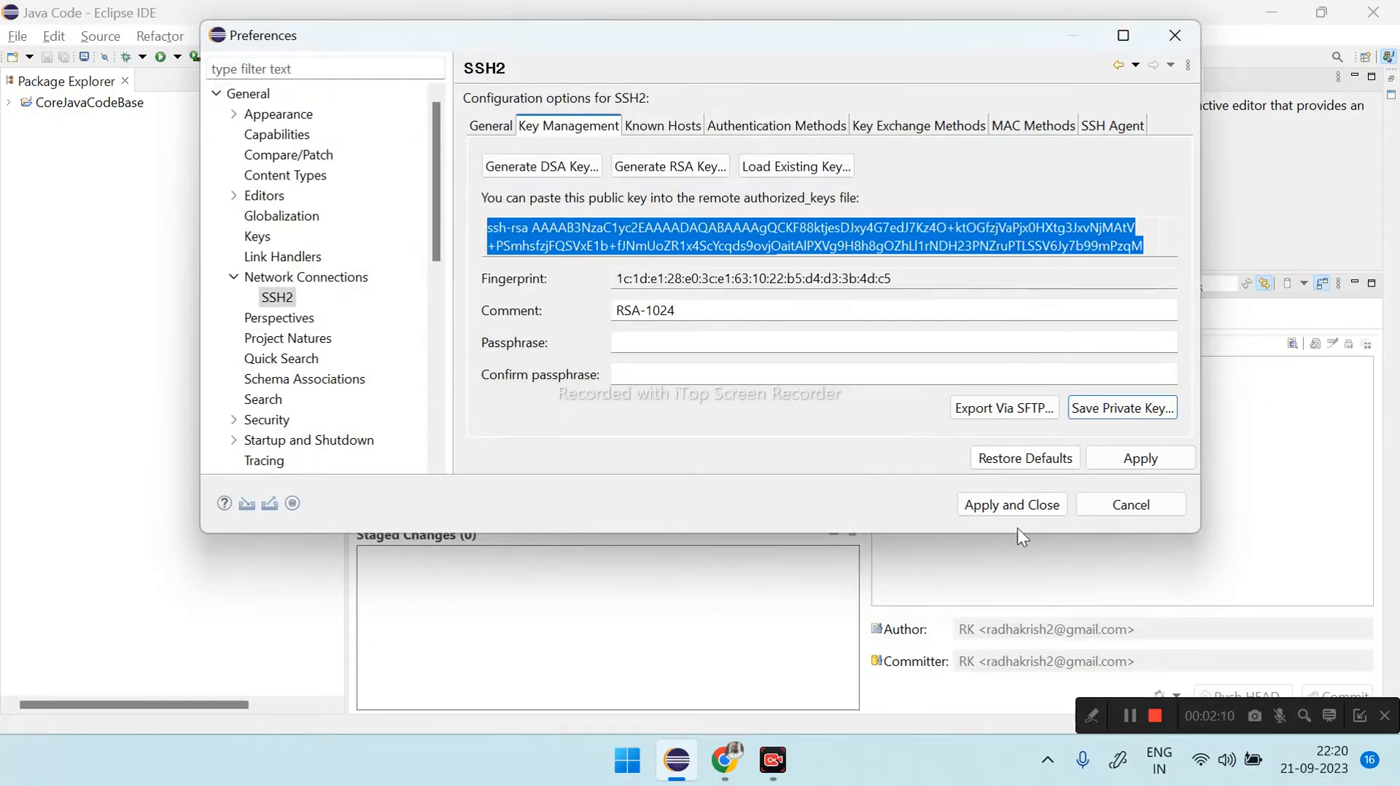
{"action": "left_click", "coordinate": [984, 509]}
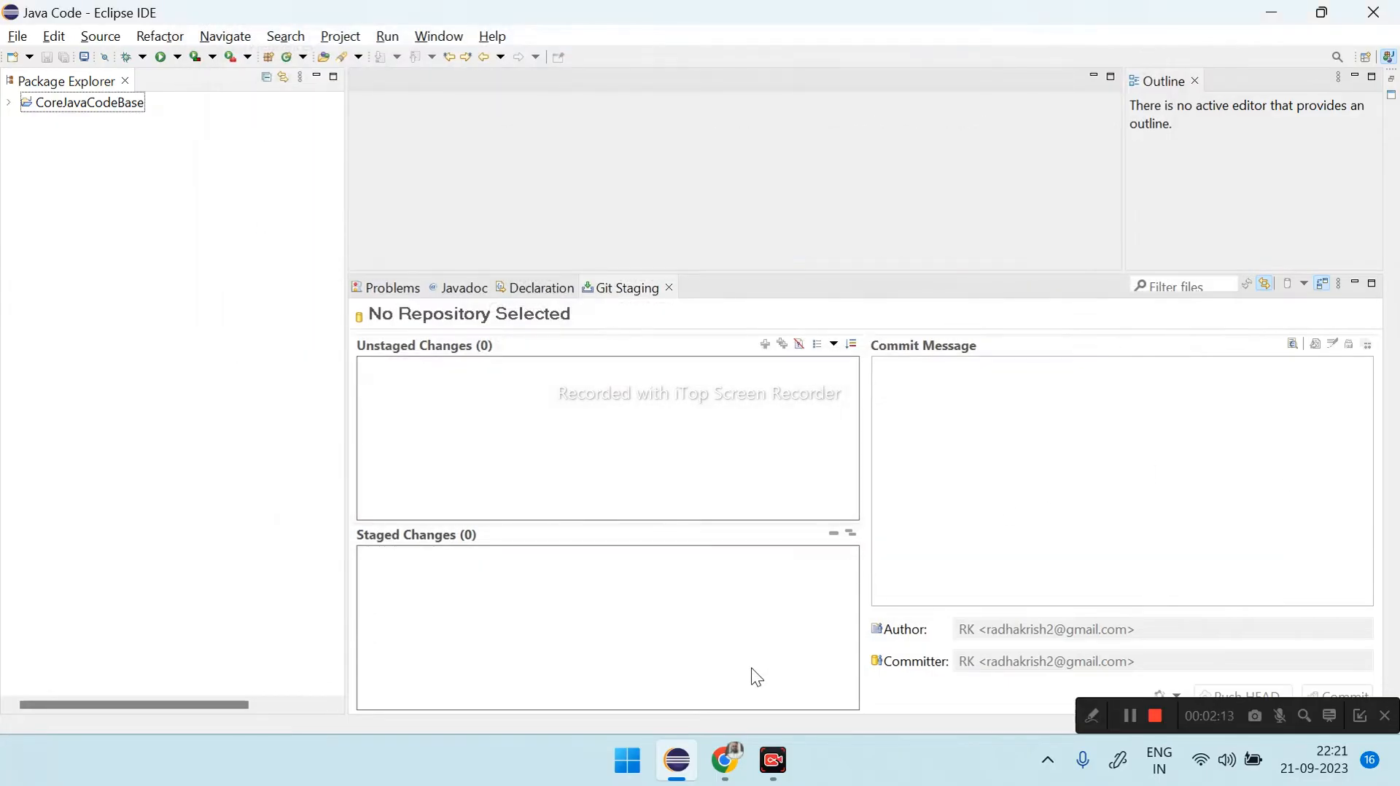
- Switch to GitHub in Chrome and open the SSH and GPG keys page of the account settings
{"action": "left_click", "coordinate": [724, 760]}
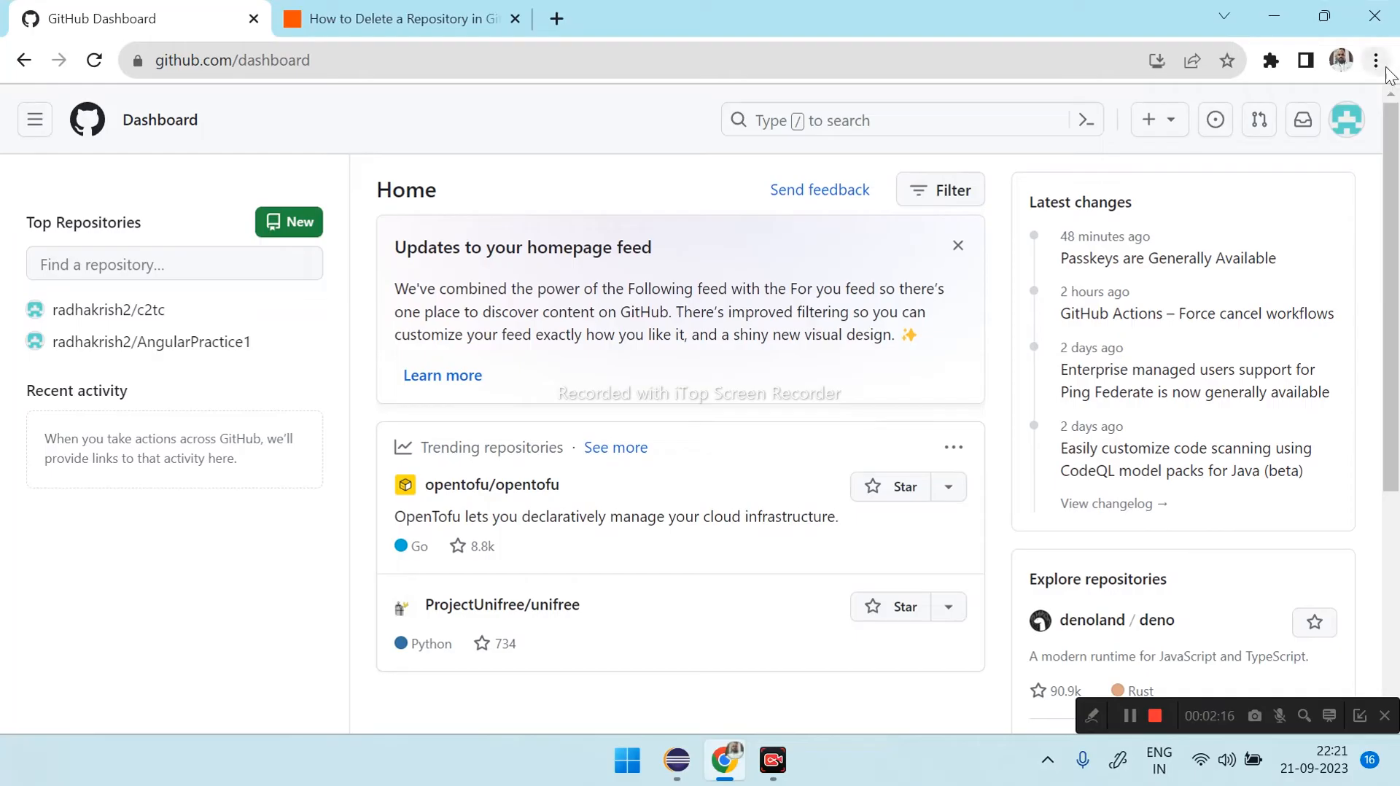
{"action": "left_click", "coordinate": [1348, 120]}
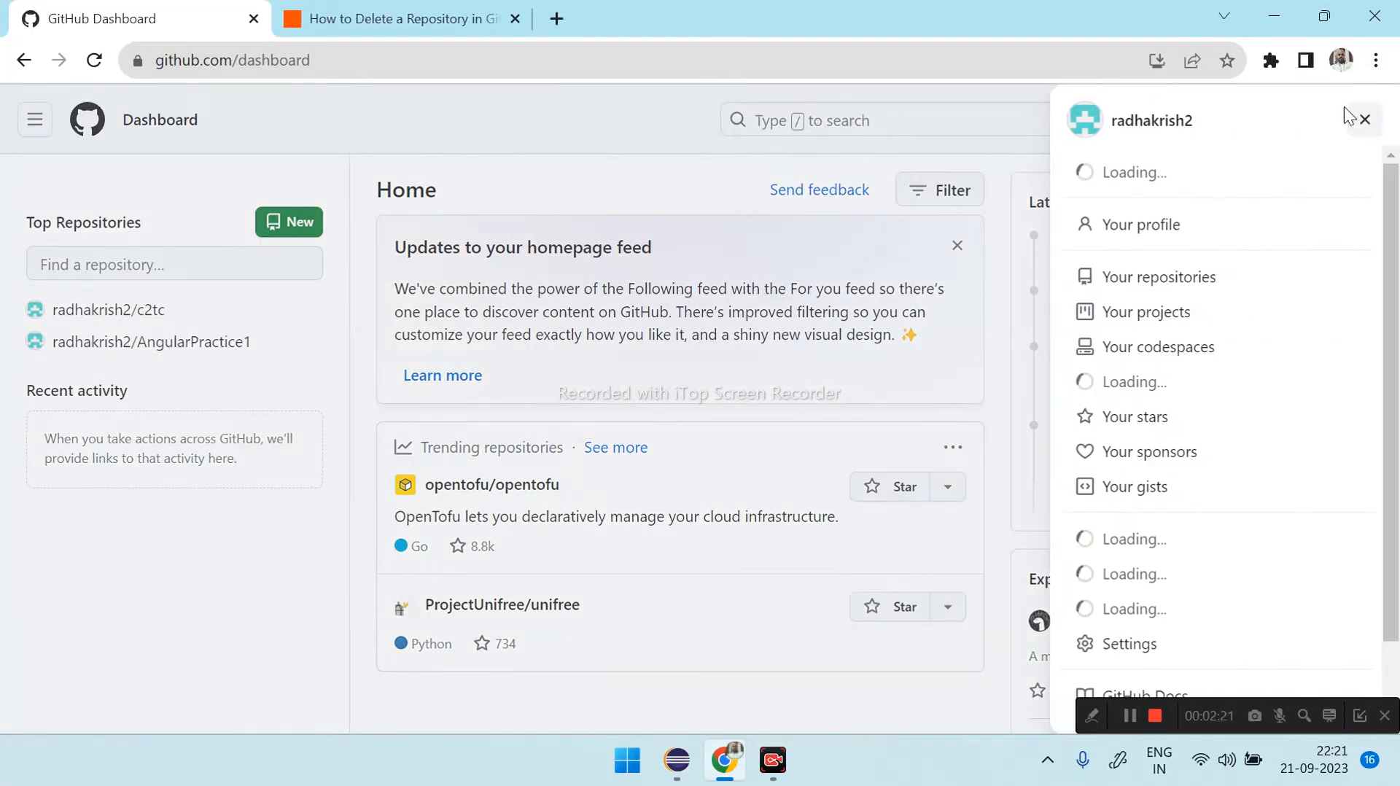
{"action": "left_click", "coordinate": [1121, 657]}
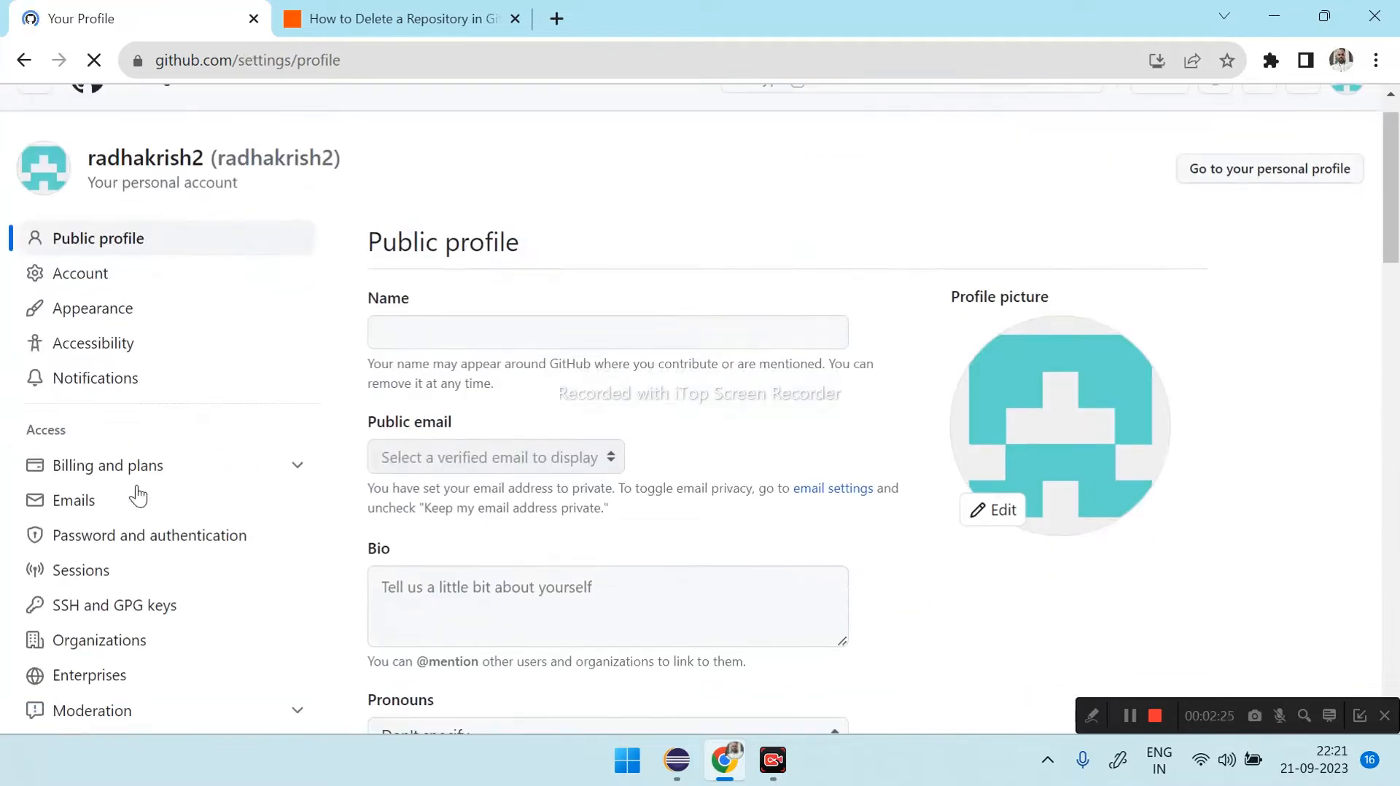
{"action": "scroll", "coordinate": [219, 347], "scroll_direction": "down", "scroll_amount": 4}
{"action": "scroll", "coordinate": [62, 615], "scroll_direction": "up", "scroll_amount": 4}
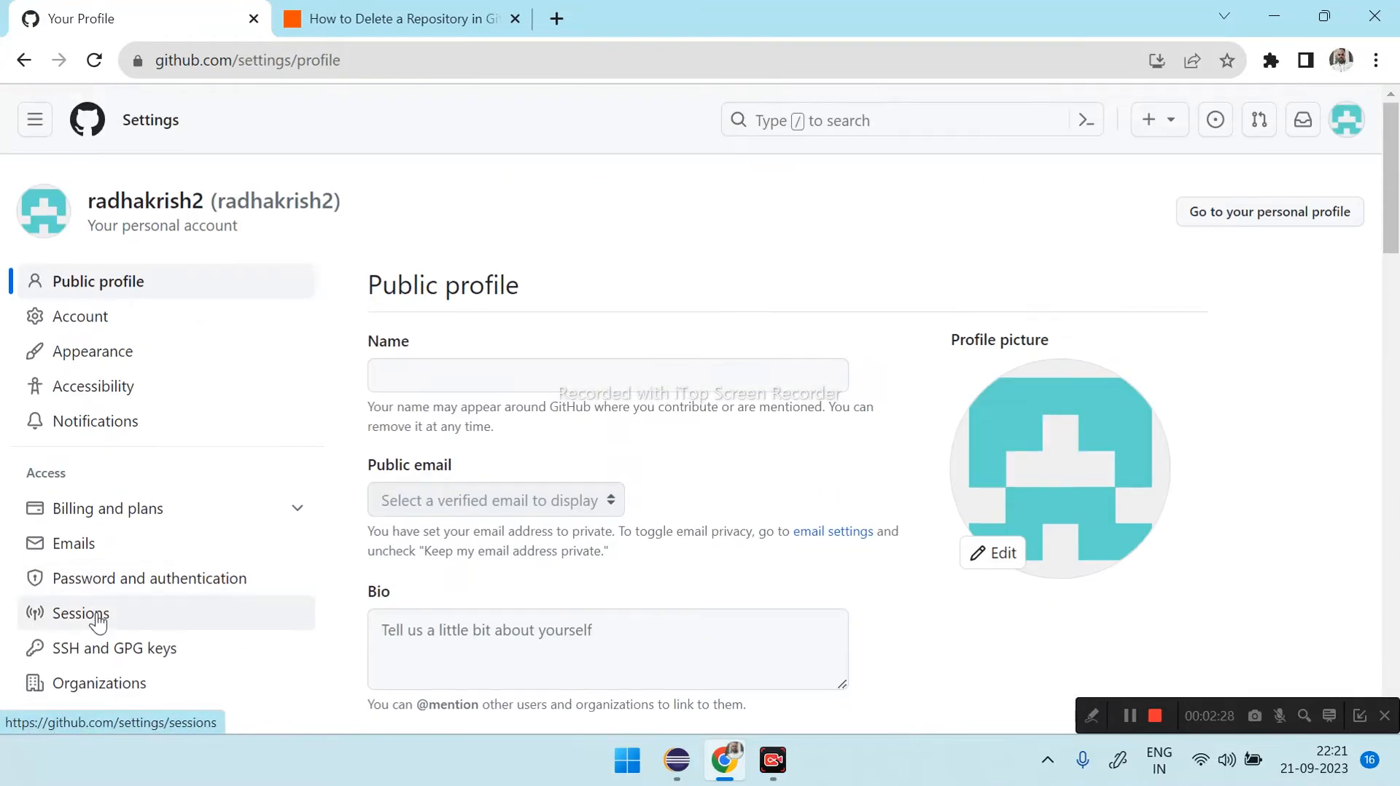
{"action": "left_click", "coordinate": [125, 662]}
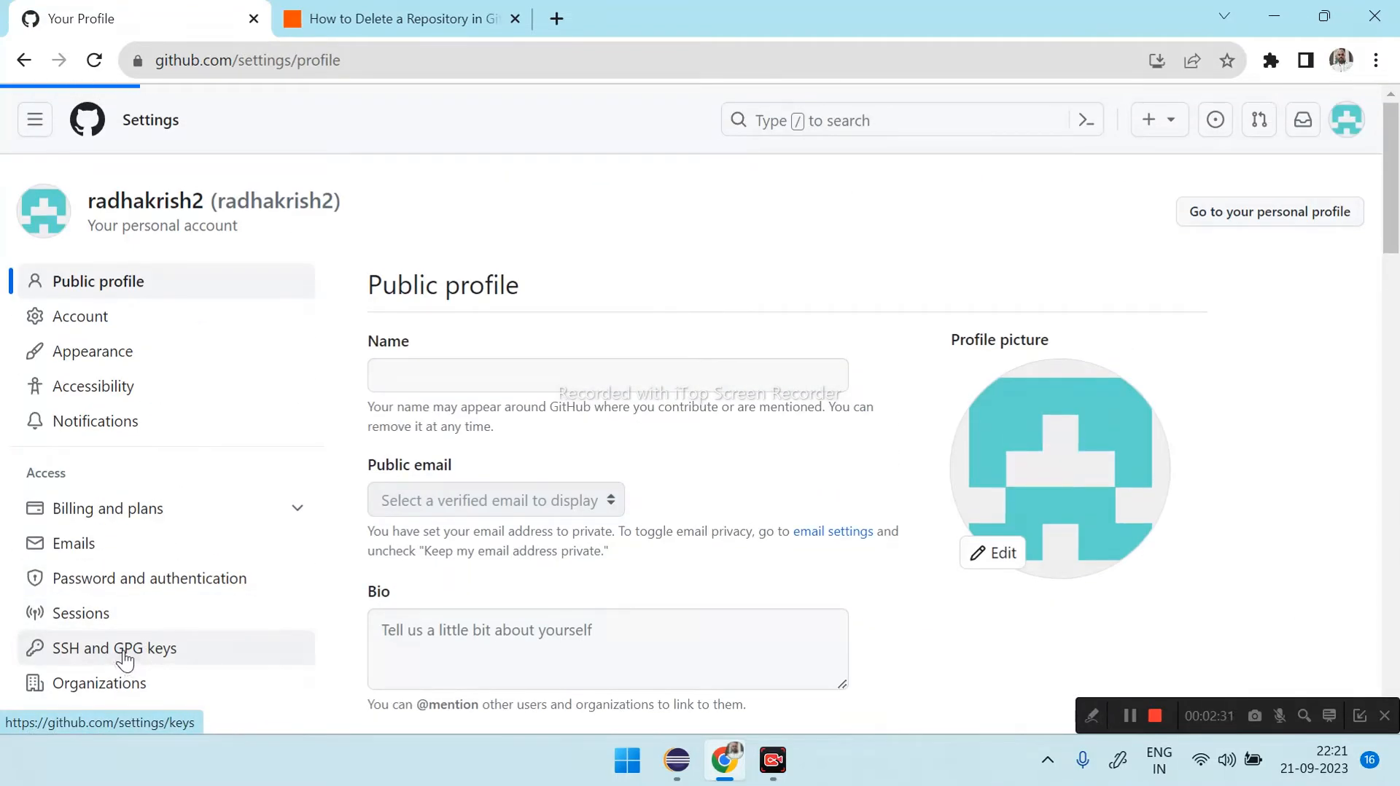
{"action": "scroll", "coordinate": [850, 315], "scroll_direction": "down", "scroll_amount": 3}
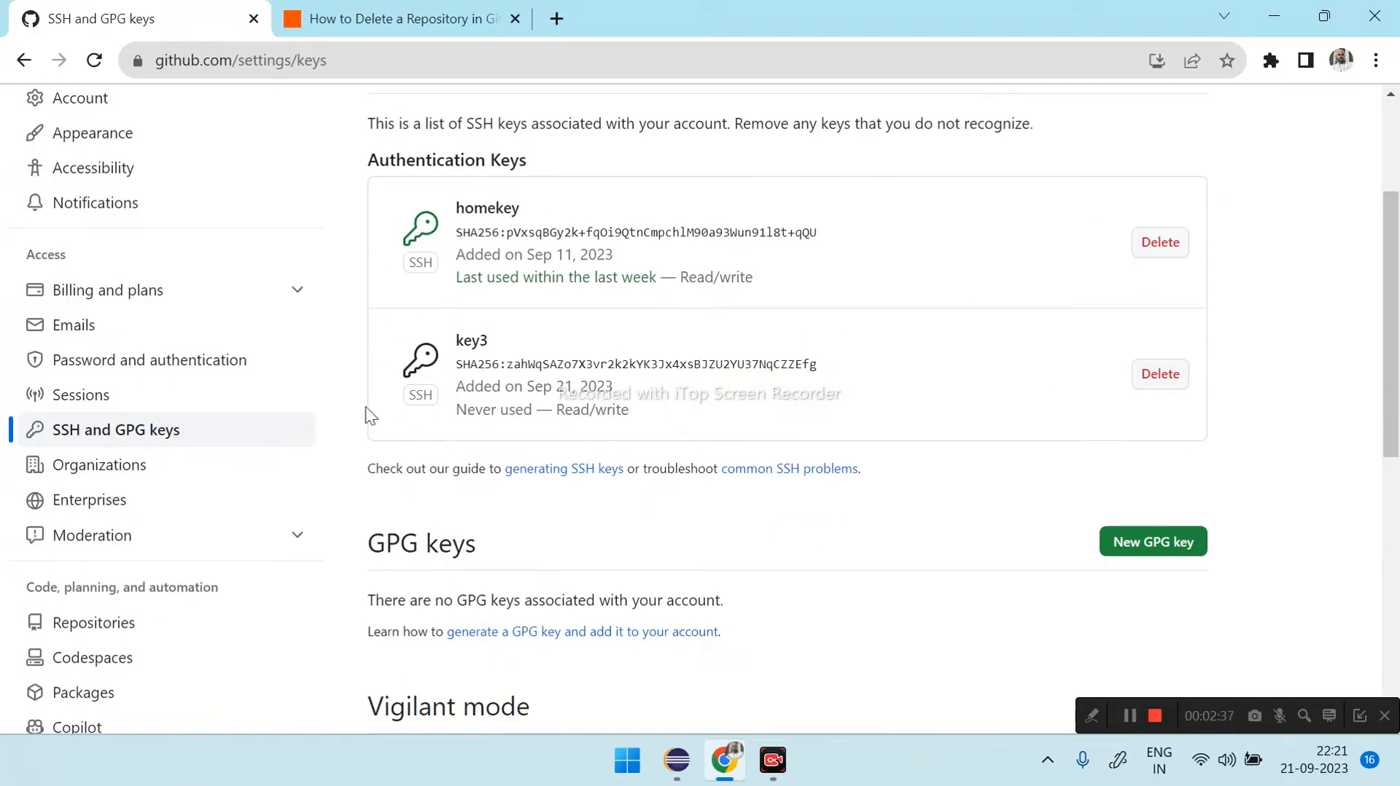
{"action": "scroll", "coordinate": [1249, 392], "scroll_direction": "up", "scroll_amount": 3}
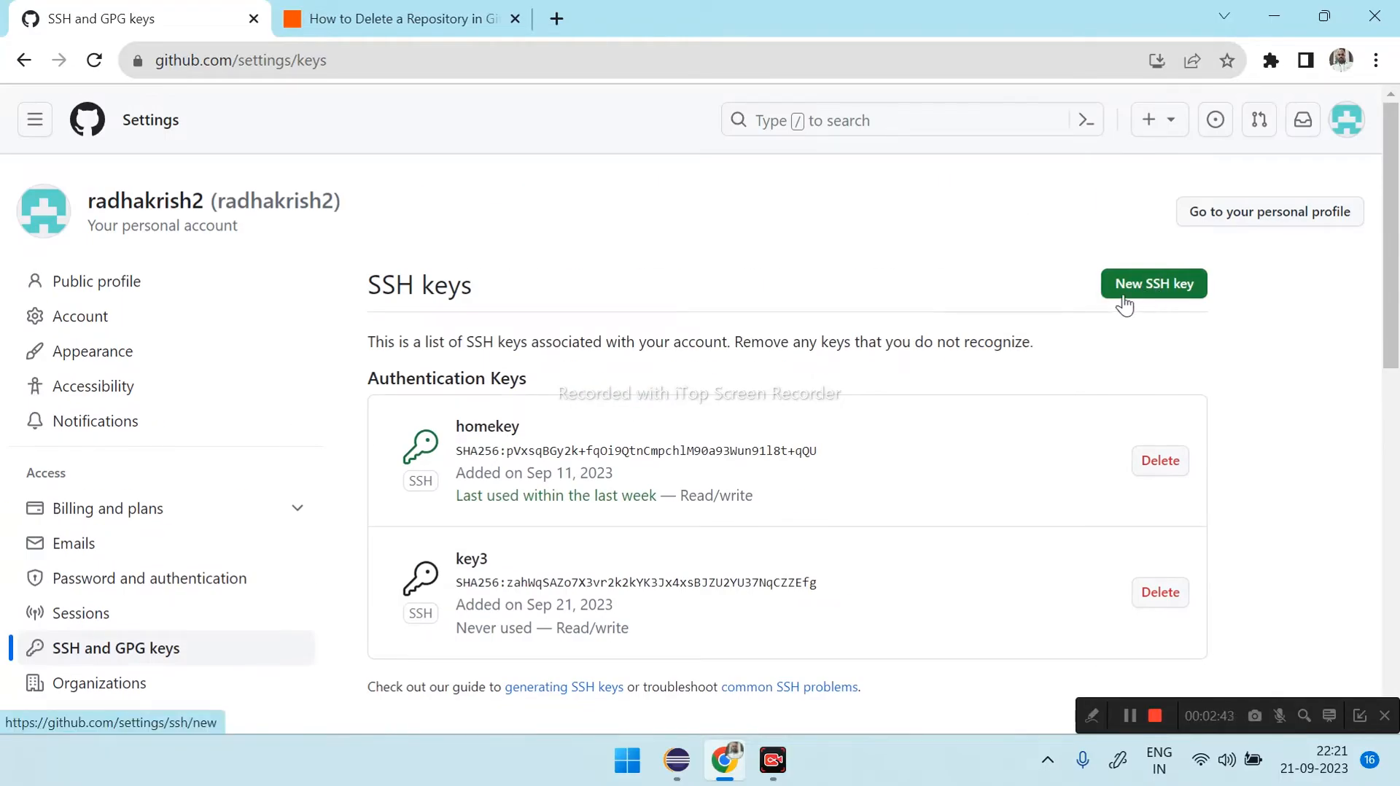
- Add a new SSH authentication key titled mykey1 to the GitHub account using the copied public key
{"action": "left_click", "coordinate": [1144, 286]}
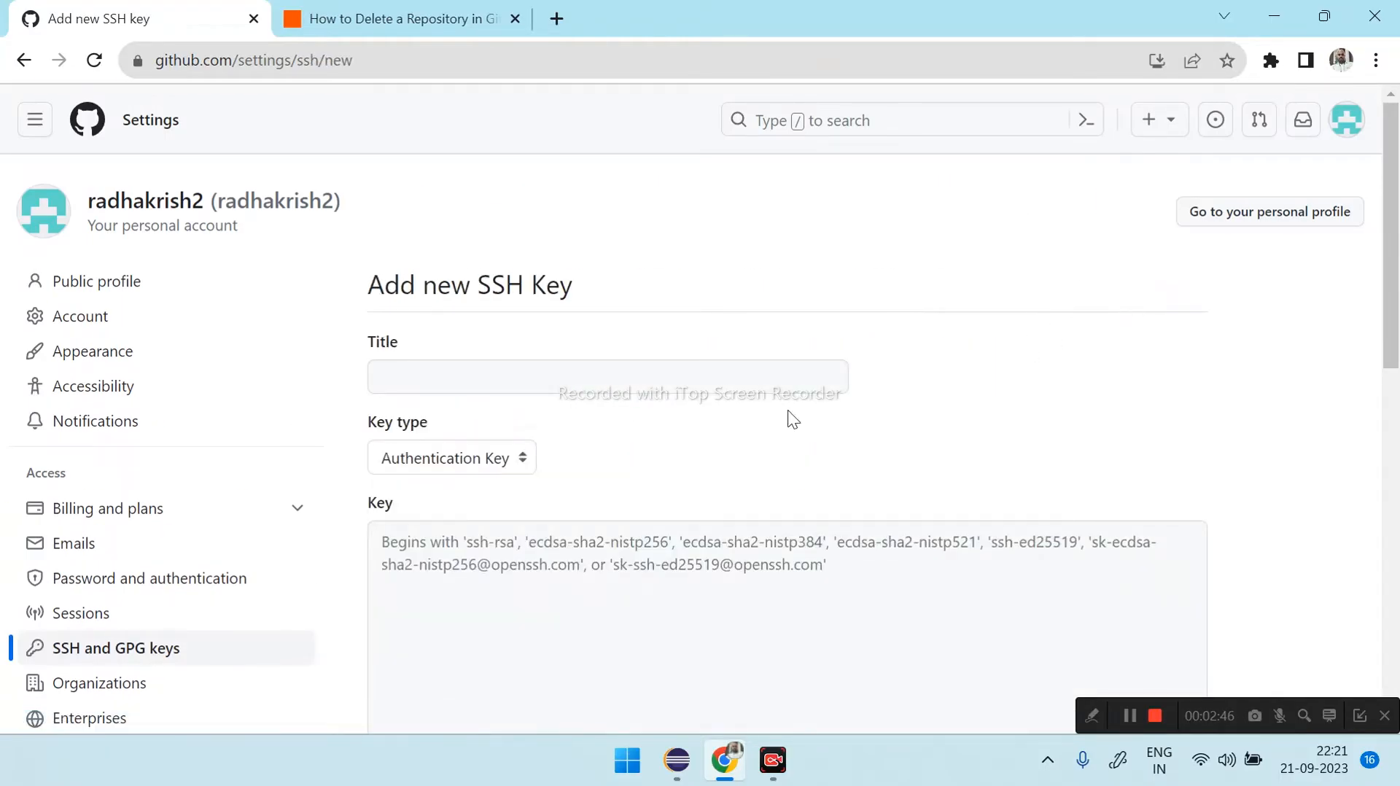
{"action": "left_click", "coordinate": [509, 385]}
{"action": "type", "text": "mykey"}
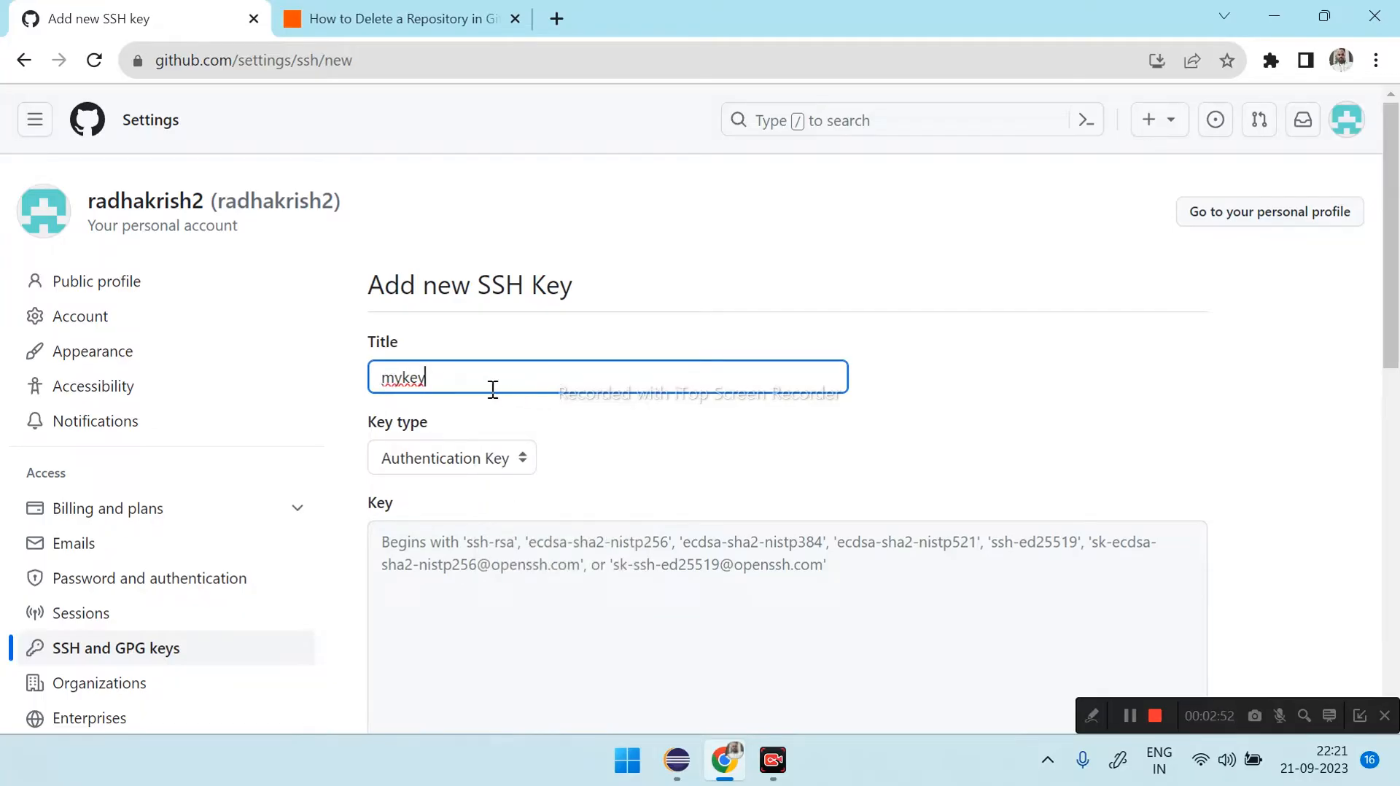
{"action": "type", "text": "1"}
{"action": "scroll", "coordinate": [504, 499], "scroll_direction": "down", "scroll_amount": 1}
{"action": "left_click", "coordinate": [505, 500]}
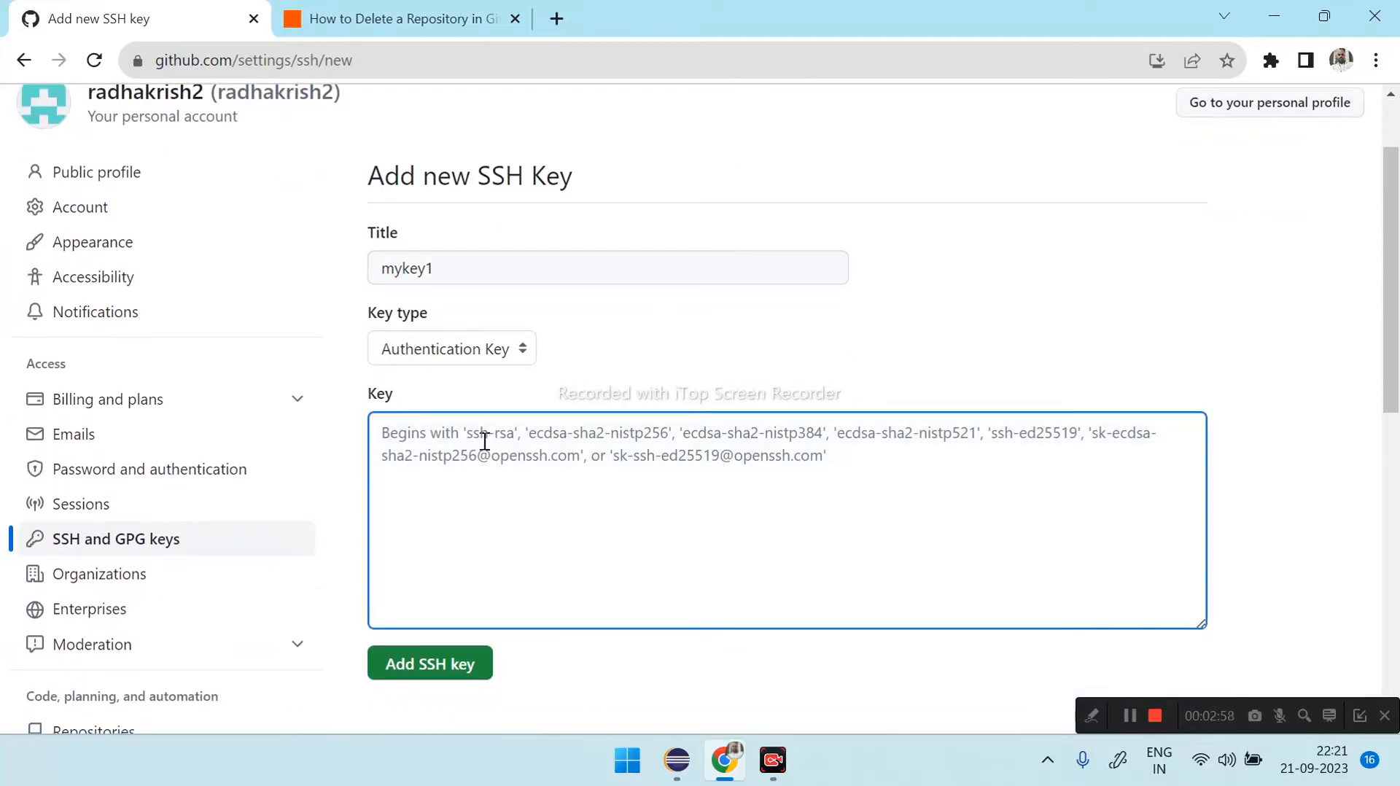
{"action": "key", "text": "ctrl+v"}
{"action": "left_click", "coordinate": [445, 664]}
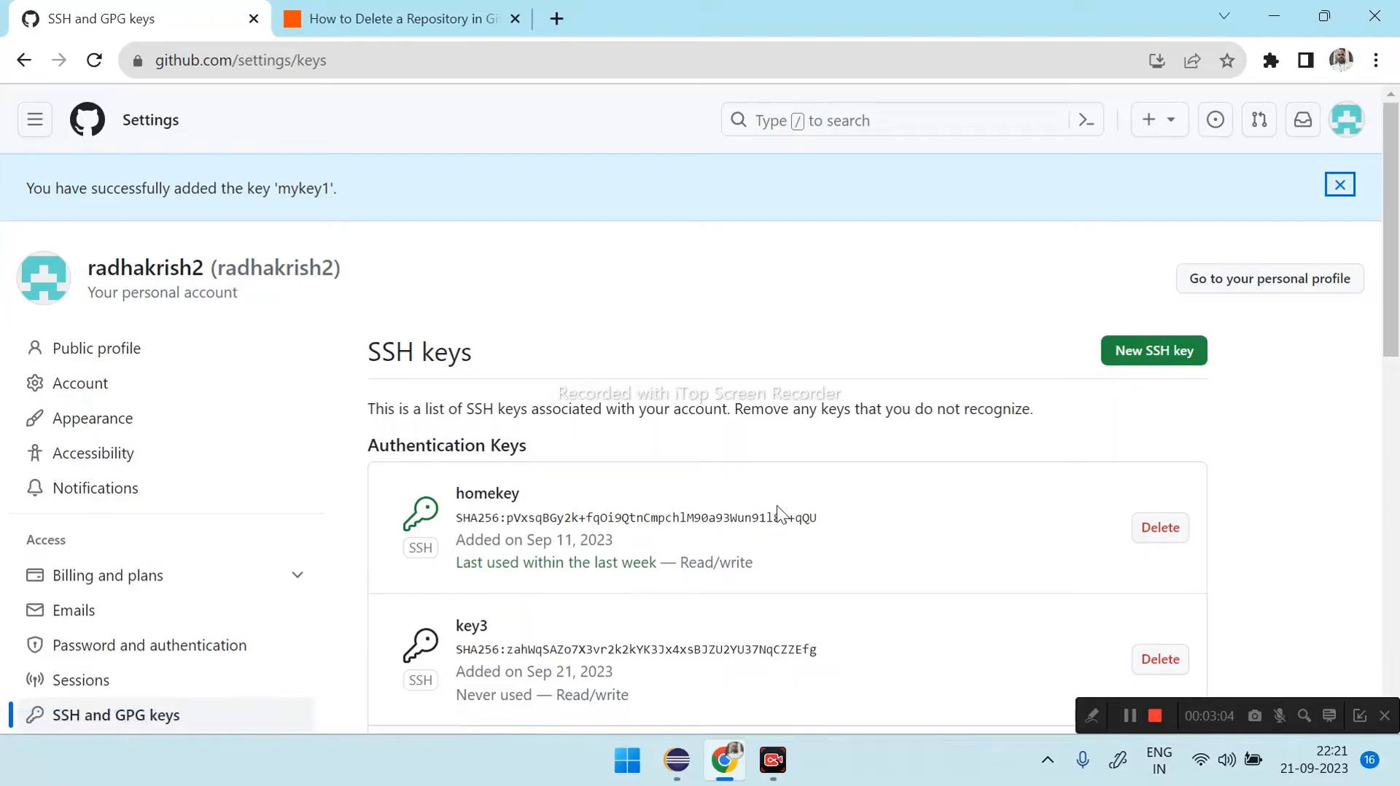
- Check the confirmation banner and the account's list of authentication keys for mykey1
{"action": "scroll", "coordinate": [759, 519], "scroll_direction": "down", "scroll_amount": 3}
{"action": "scroll", "coordinate": [759, 519], "scroll_direction": "up", "scroll_amount": 3}
{"action": "left_click_drag", "start_coordinate": [25, 193], "coordinate": [233, 207]}
{"action": "left_click_drag", "start_coordinate": [329, 207], "coordinate": [375, 209]}
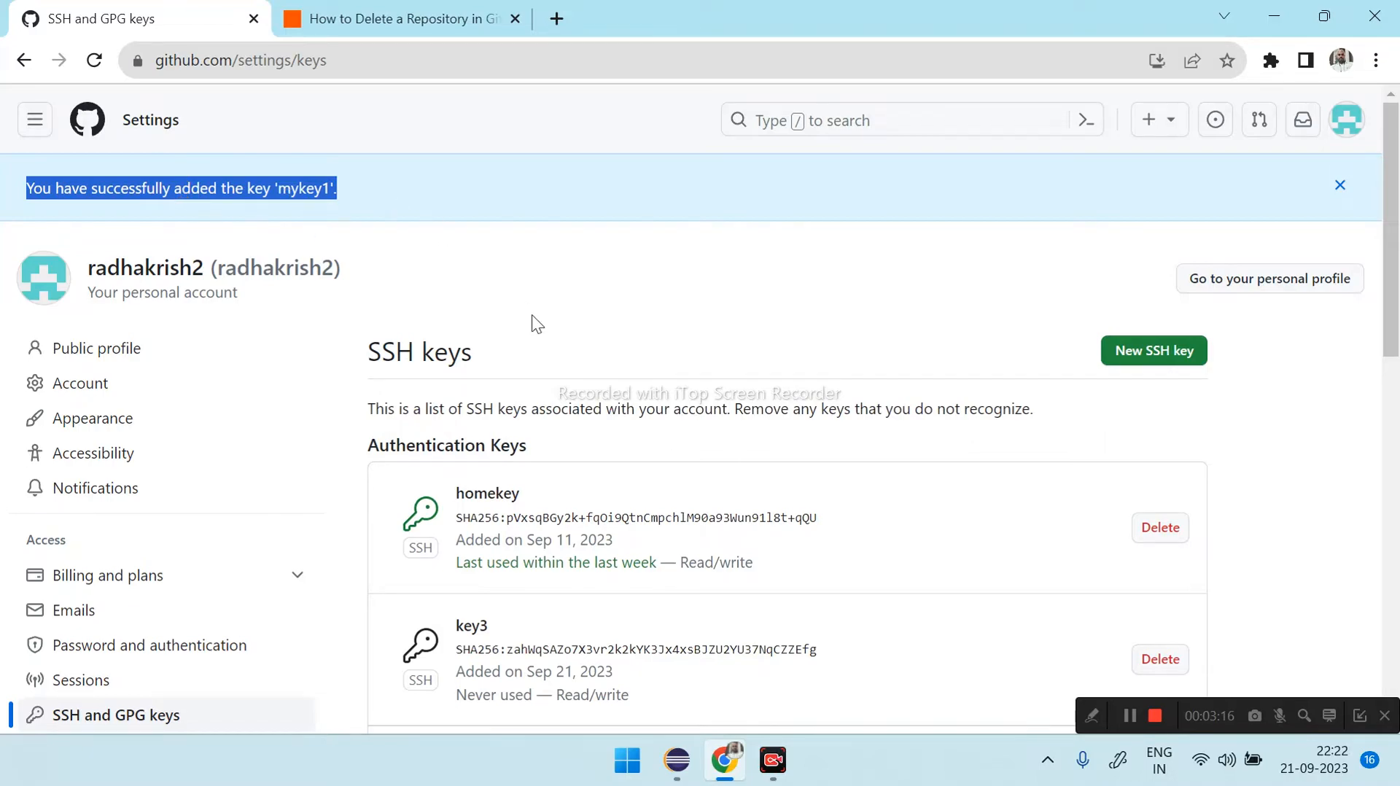
{"action": "scroll", "coordinate": [537, 328], "scroll_direction": "down", "scroll_amount": 8}
{"action": "scroll", "coordinate": [537, 331], "scroll_direction": "up", "scroll_amount": 6}
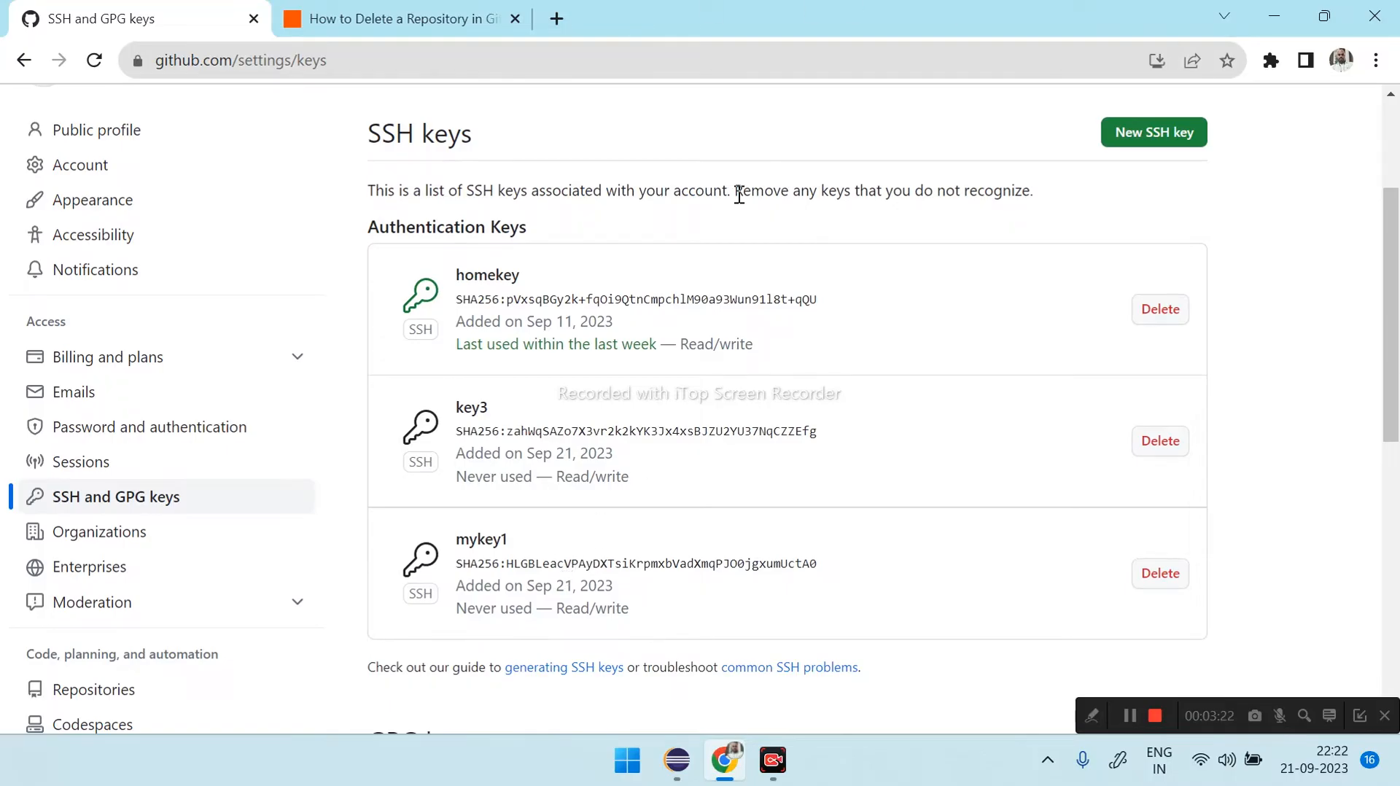
{"action": "scroll", "coordinate": [763, 375], "scroll_direction": "down", "scroll_amount": 2}
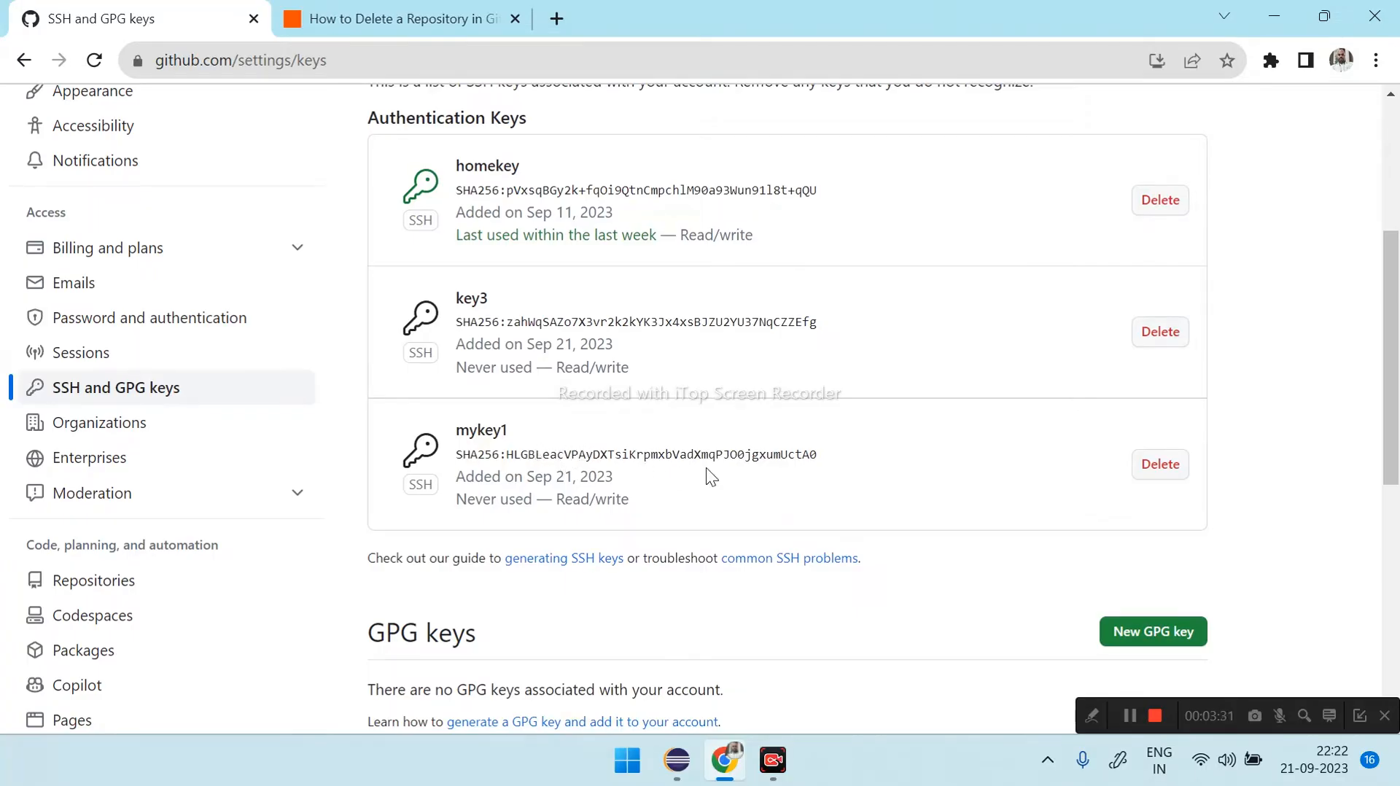
- Switch to Eclipse and open the Git Repositories view
{"action": "left_click", "coordinate": [678, 760]}
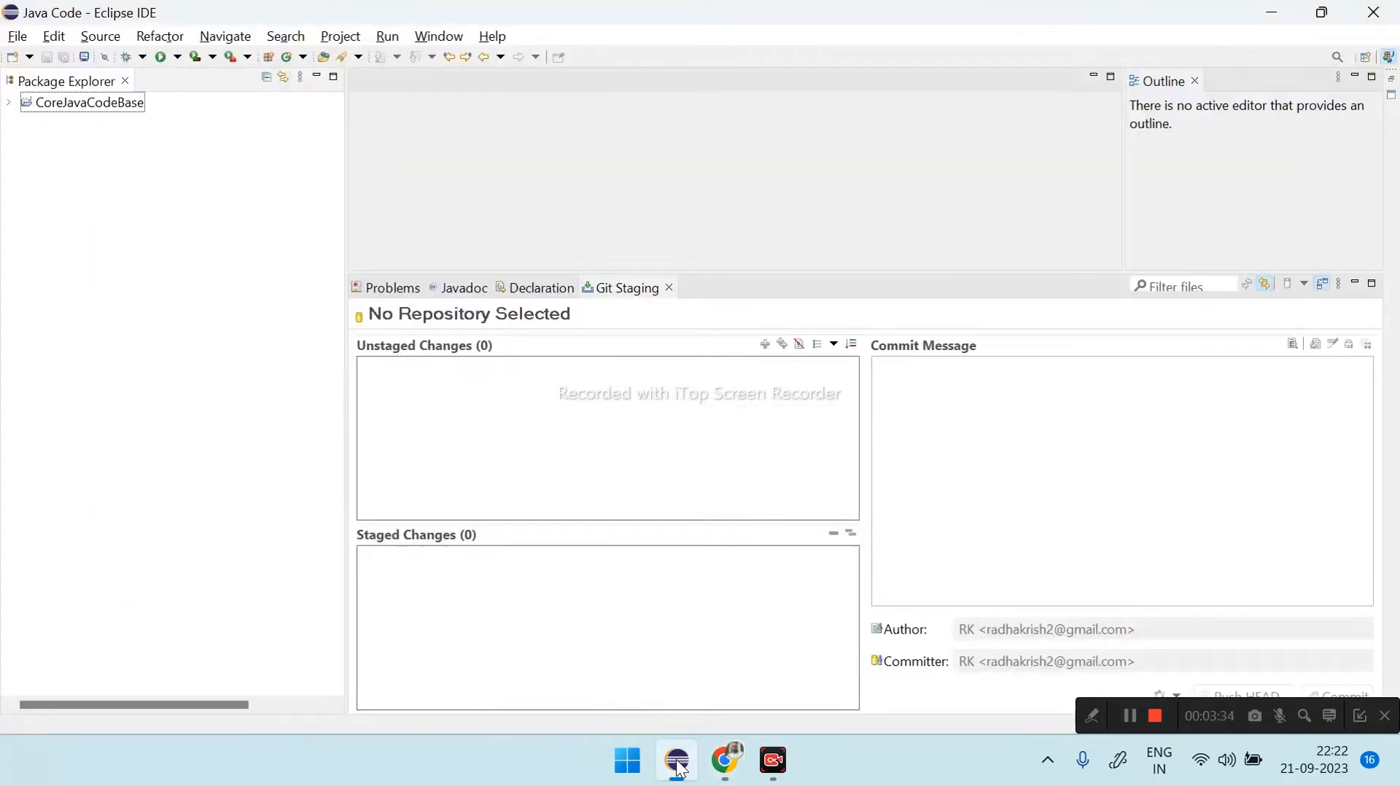
{"action": "left_click", "coordinate": [437, 36]}
{"action": "mouse_move", "coordinate": [485, 148]}
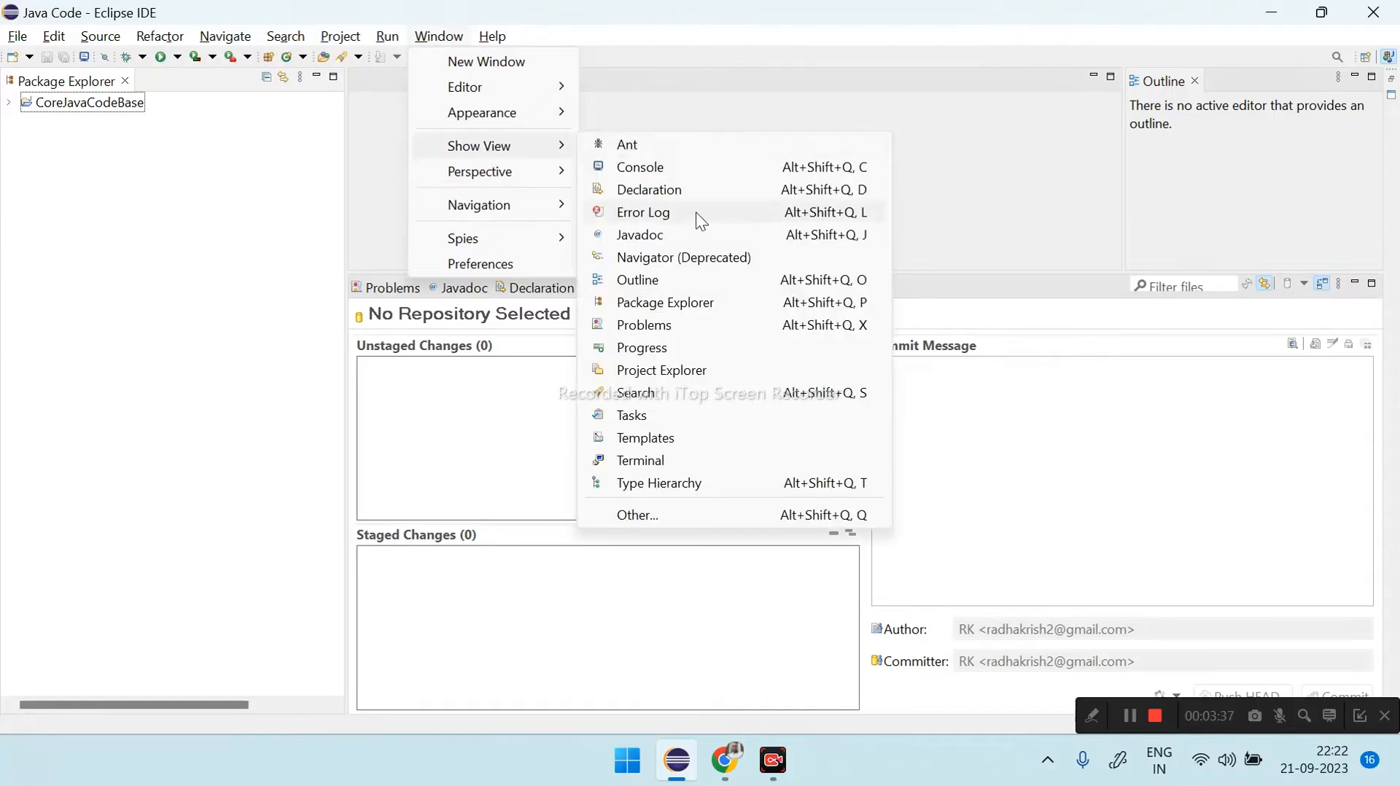
{"action": "left_click", "coordinate": [666, 516]}
{"action": "type", "text": "git"}
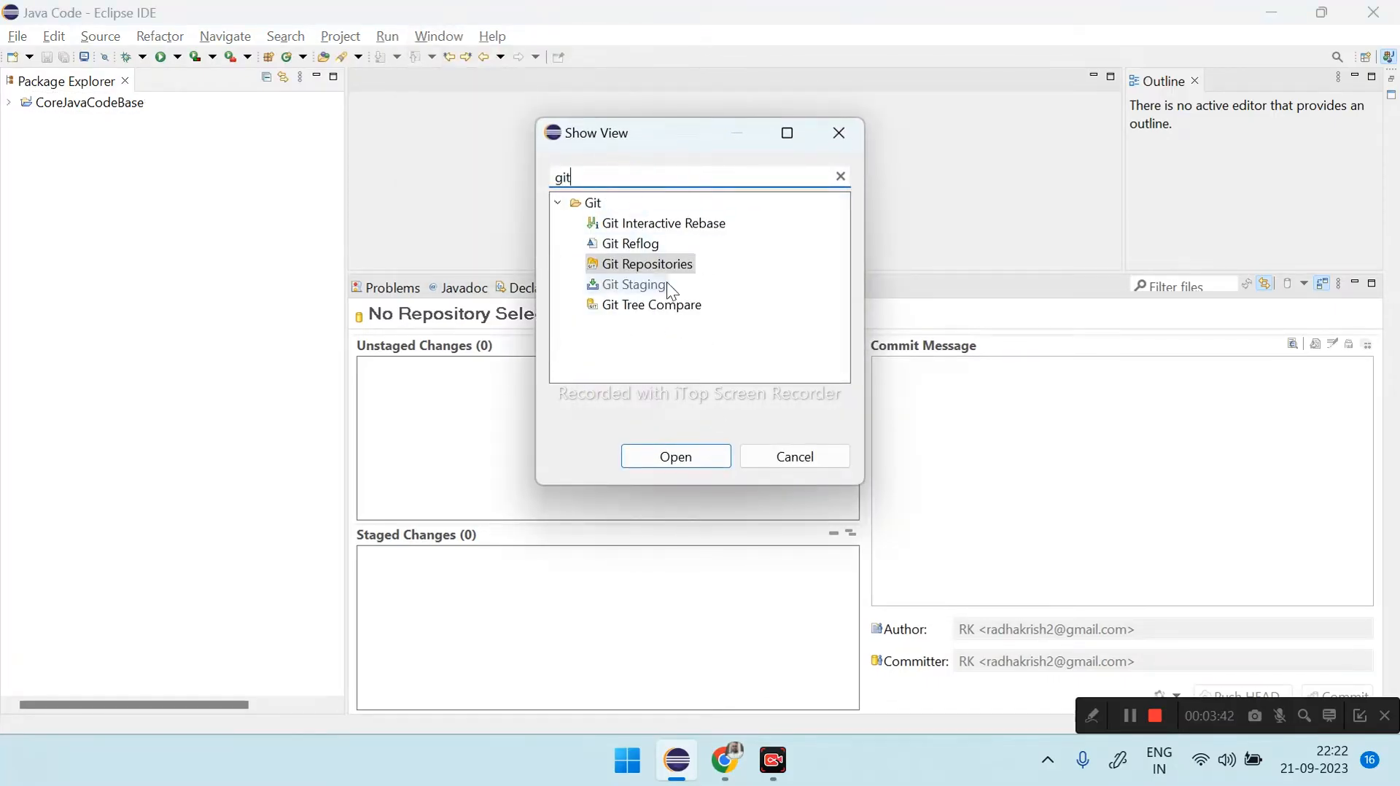
{"action": "left_click", "coordinate": [614, 270]}
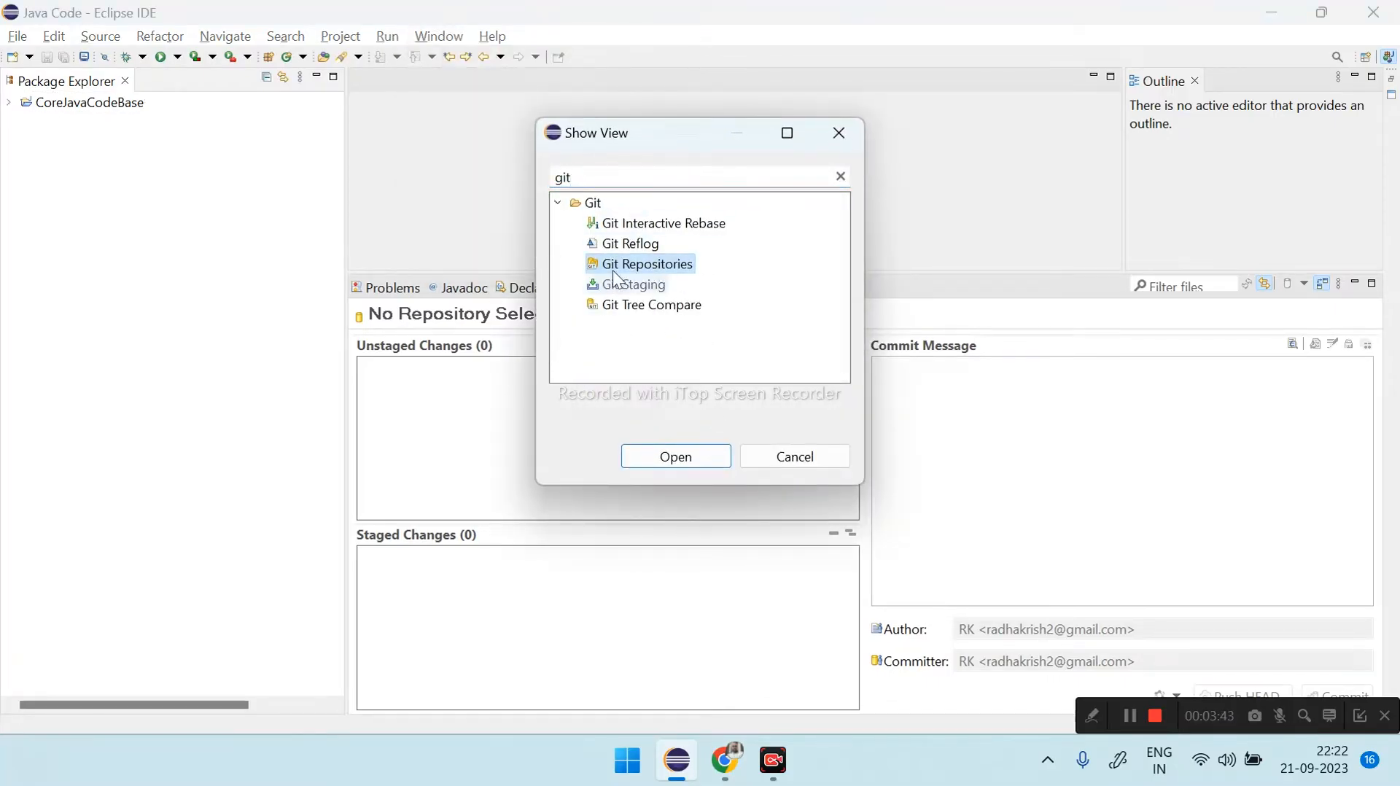
{"action": "left_click", "coordinate": [704, 453]}
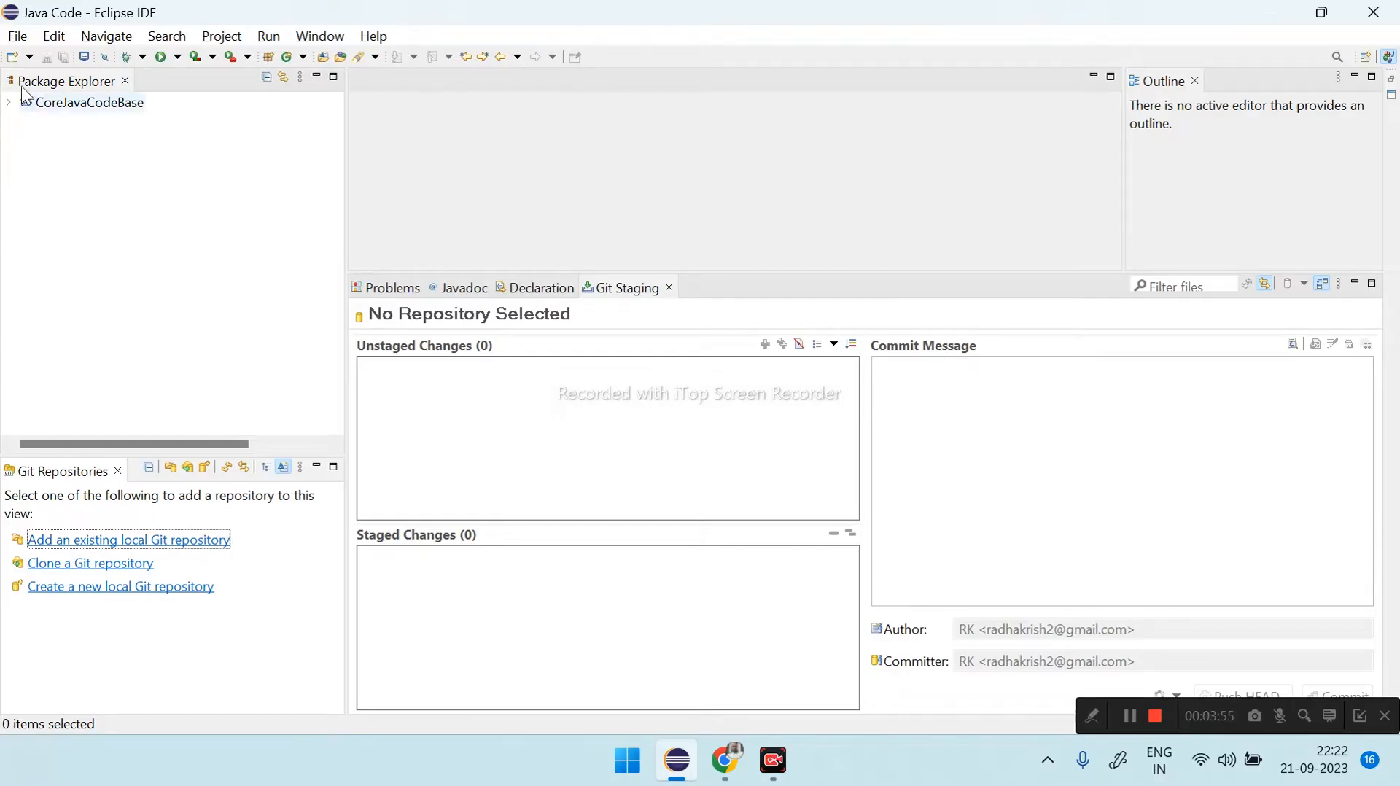
- Create a Java project named Myproject1 in the default location with the JavaSE-17 execution environment
{"action": "left_click", "coordinate": [17, 37]}
{"action": "mouse_move", "coordinate": [241, 70]}
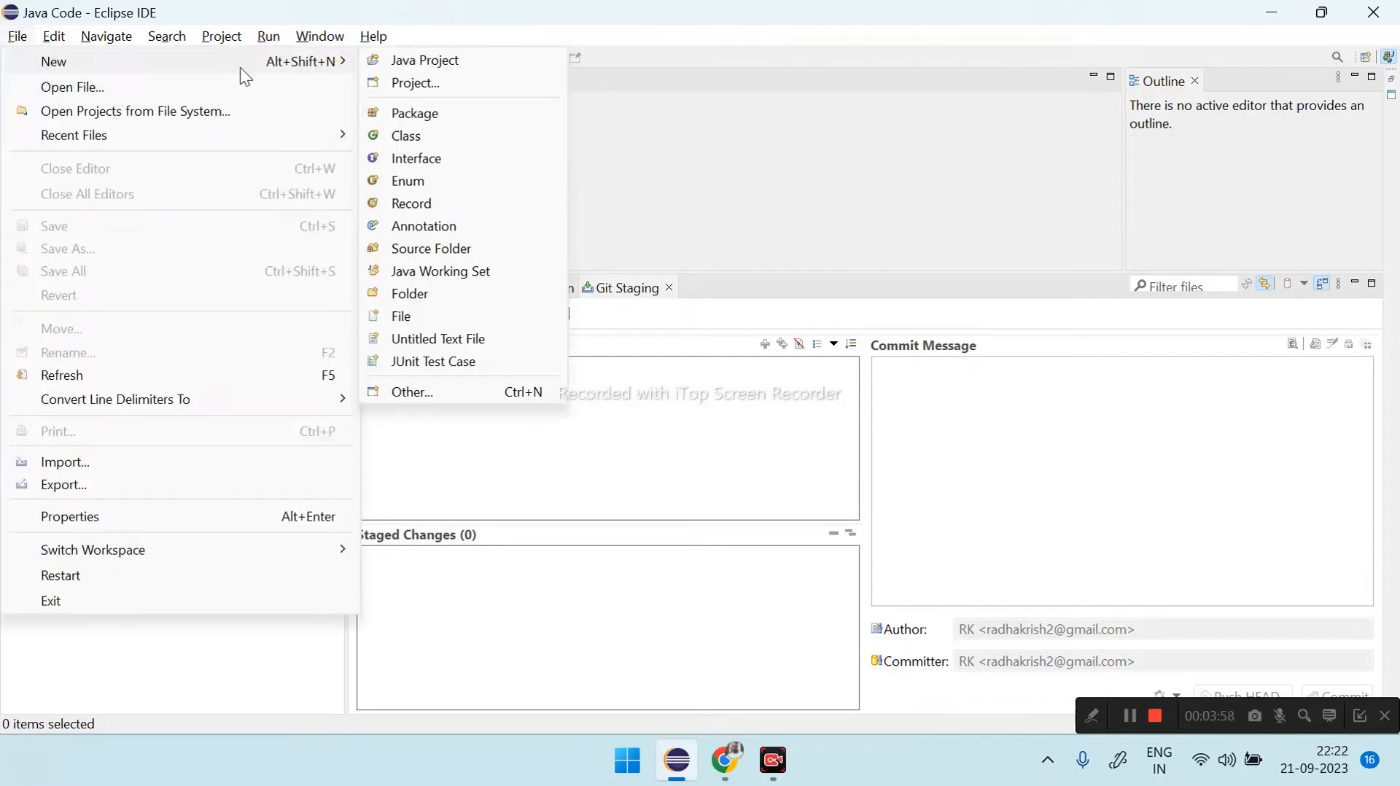
{"action": "left_click", "coordinate": [425, 60]}
{"action": "type", "text": "Myproject1"}
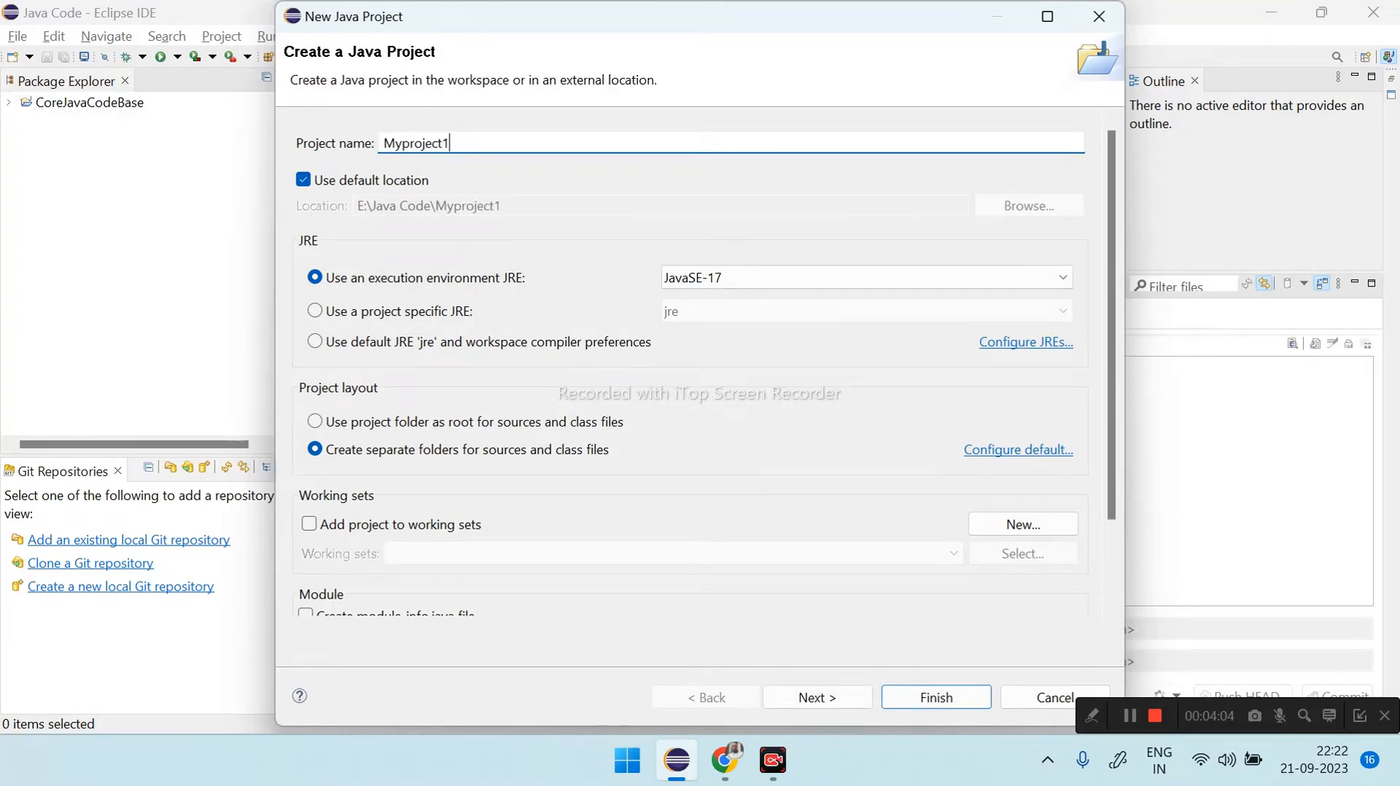
{"action": "left_click", "coordinate": [933, 695]}
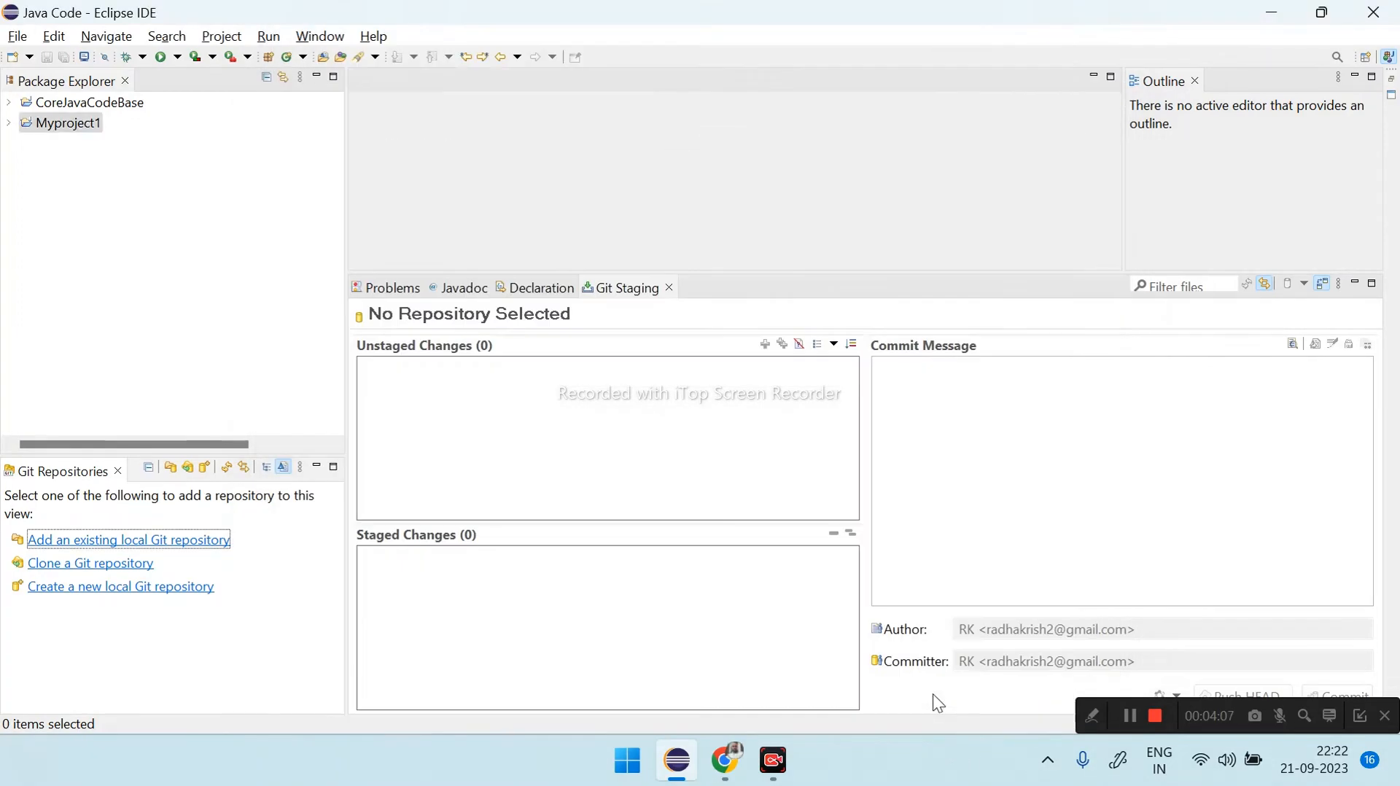
- Create a package named c2tc in the src folder of Myproject1
{"action": "left_click", "coordinate": [8, 123]}
{"action": "left_click", "coordinate": [46, 162]}
{"action": "right_click", "coordinate": [45, 162]}
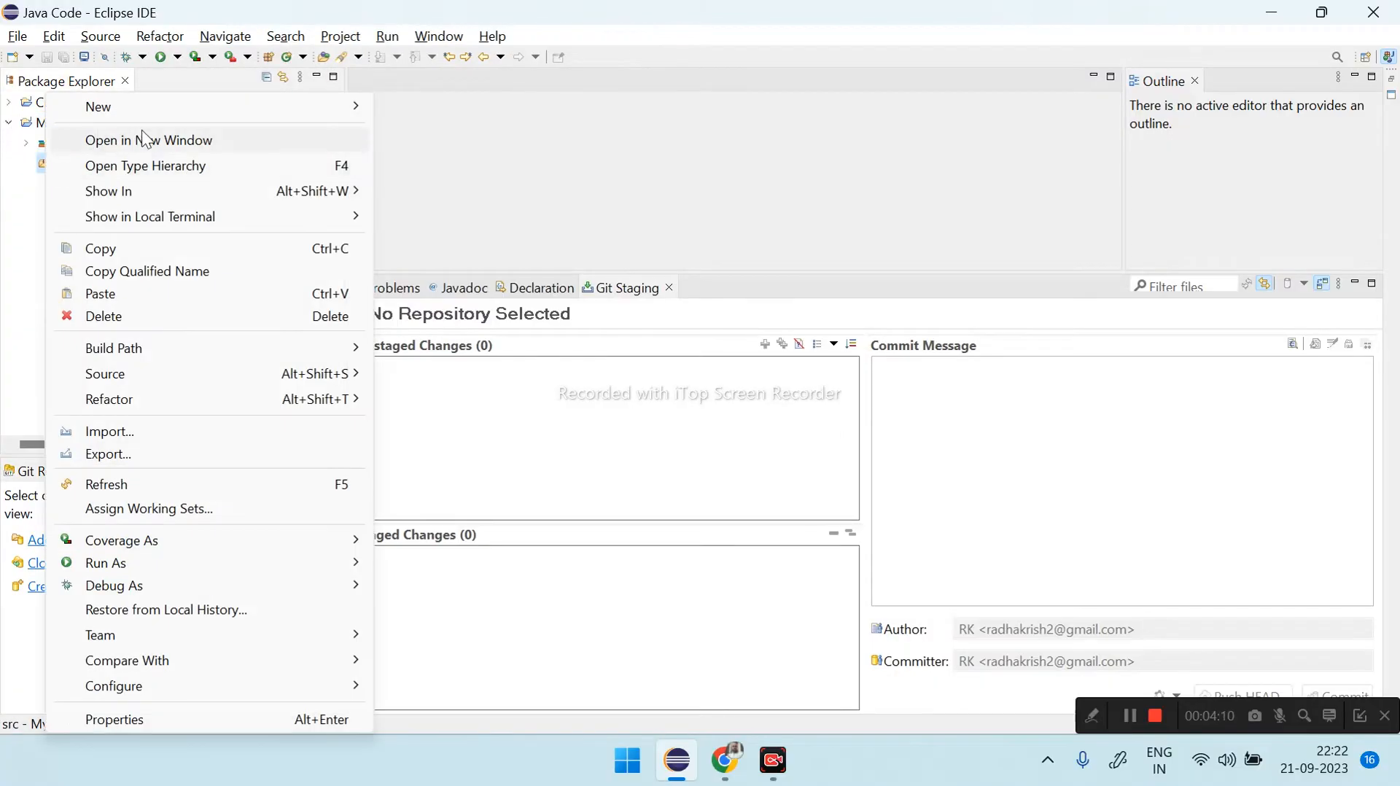
{"action": "mouse_move", "coordinate": [190, 106]}
{"action": "left_click", "coordinate": [437, 158]}
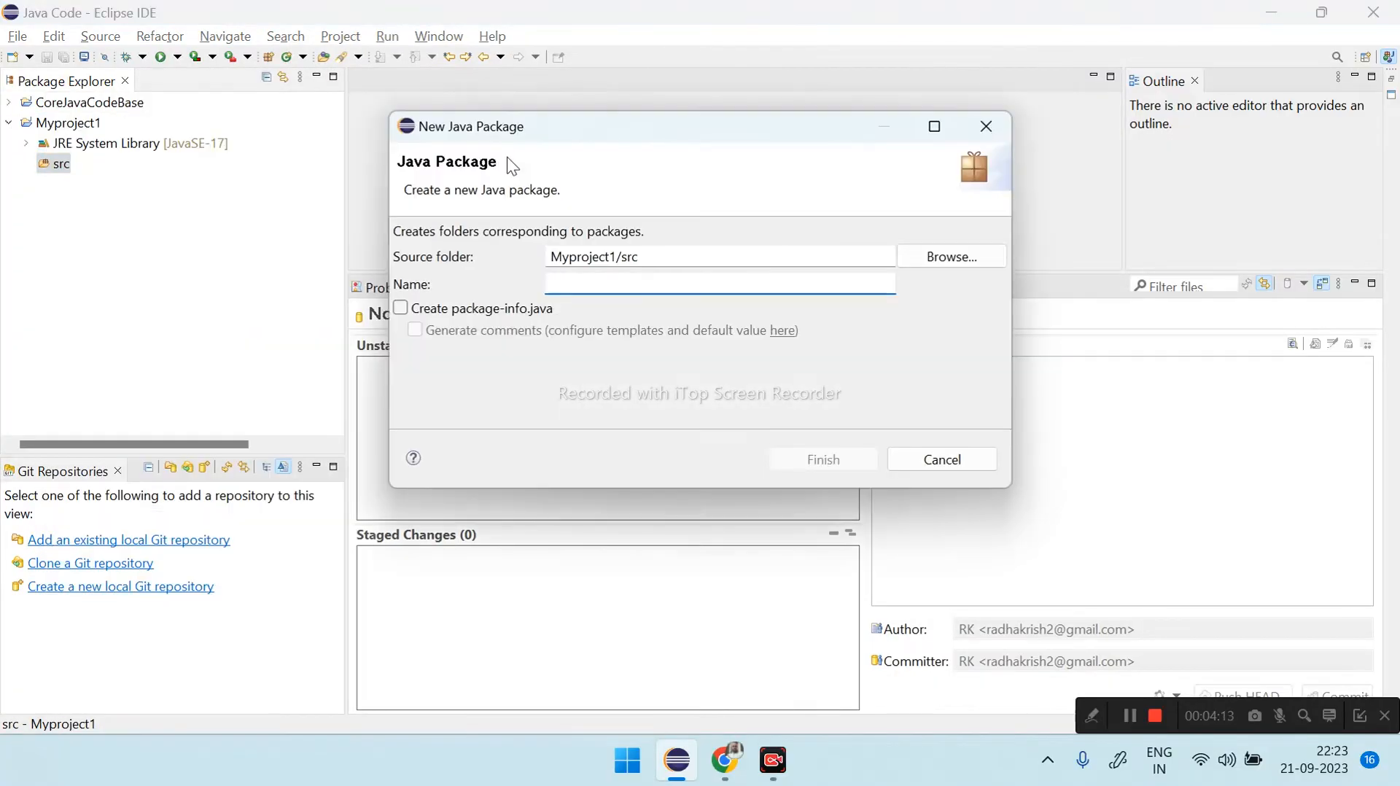
{"action": "type", "text": "c2tc"}
{"action": "key", "text": "Return"}
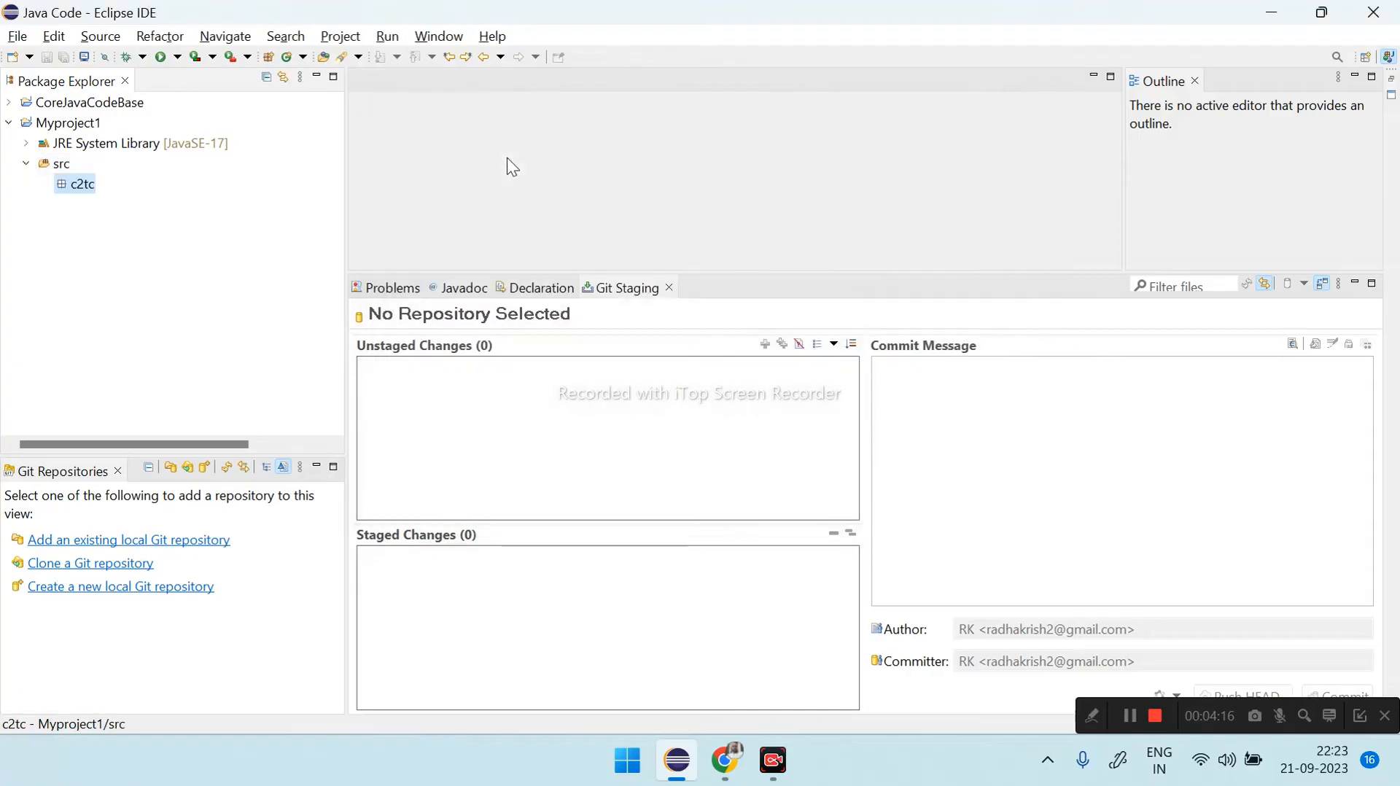
- Create a public class named Program in the c2tc package, including a main method stub
{"action": "right_click", "coordinate": [82, 184]}
{"action": "mouse_move", "coordinate": [195, 107]}
{"action": "left_click", "coordinate": [487, 178]}
{"action": "type", "text": "Program"}
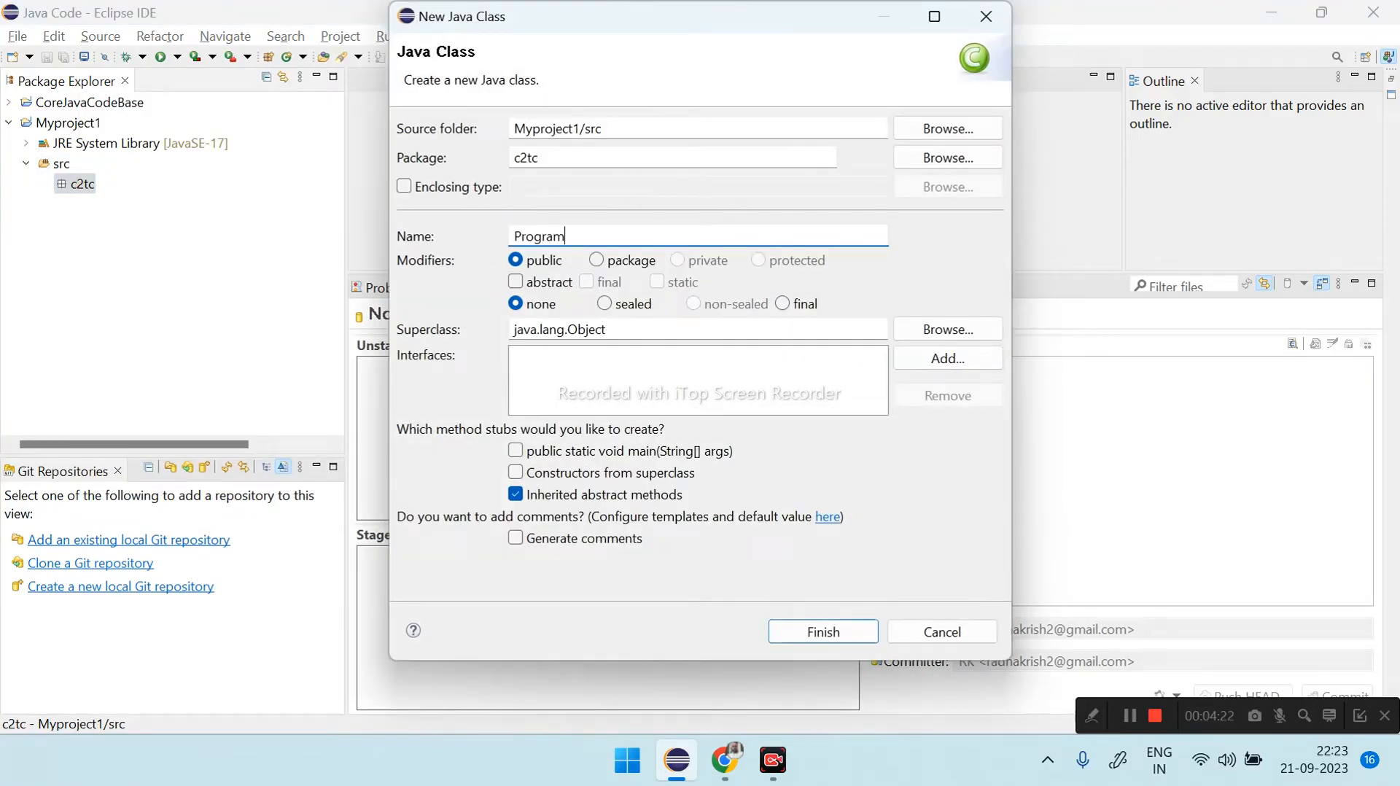
{"action": "left_click", "coordinate": [677, 449]}
{"action": "left_click", "coordinate": [823, 631]}
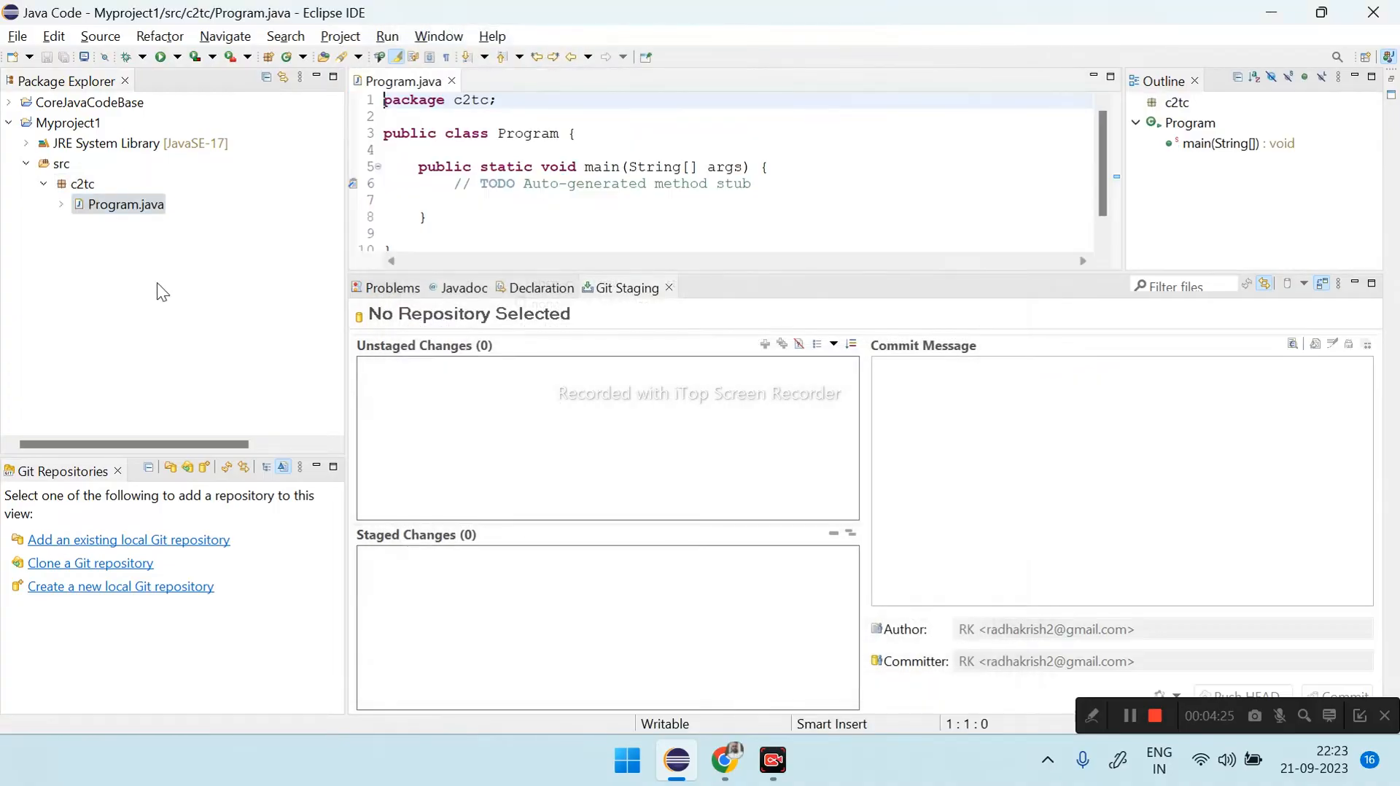
- Start sharing Myproject1 through Git and bring up the settings for creating a new repository
{"action": "left_click", "coordinate": [10, 123]}
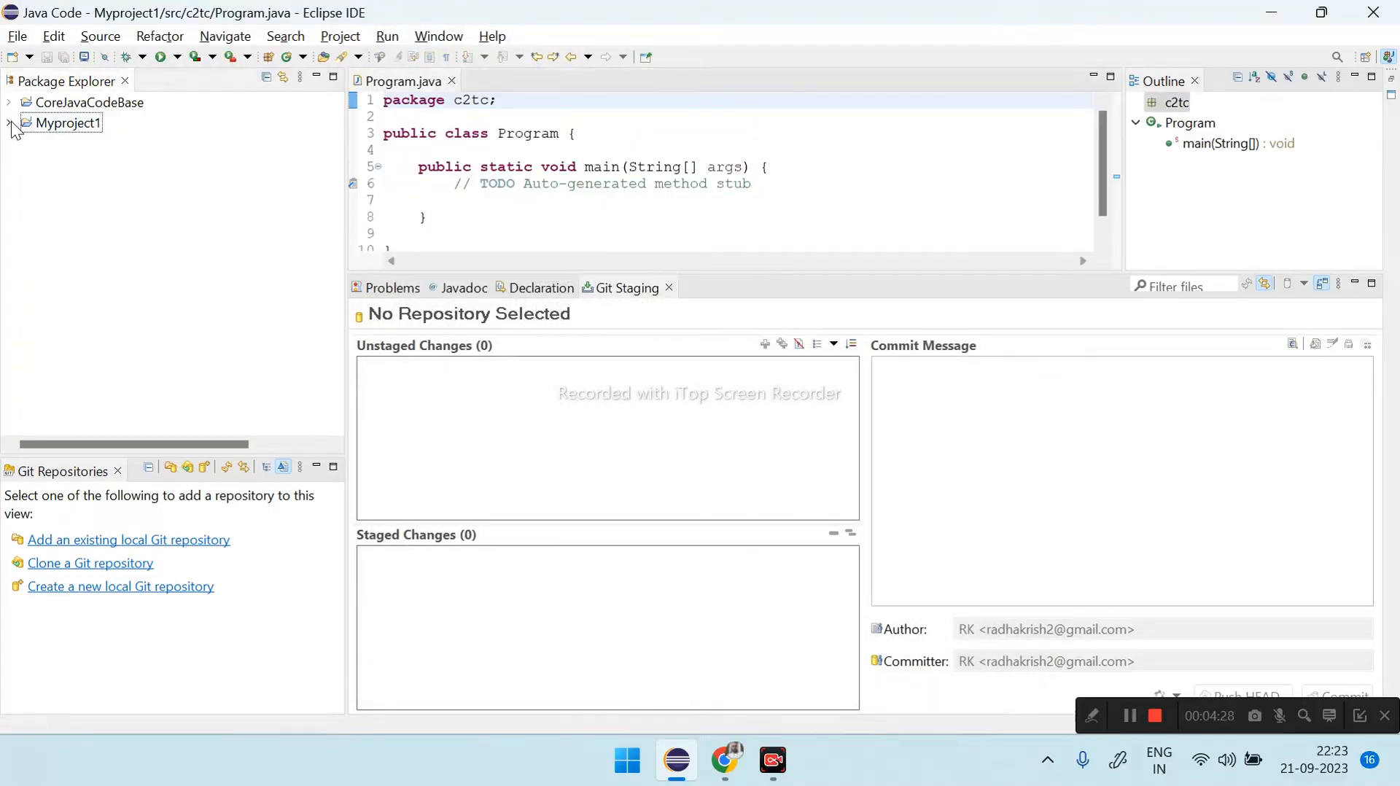
{"action": "right_click", "coordinate": [73, 124]}
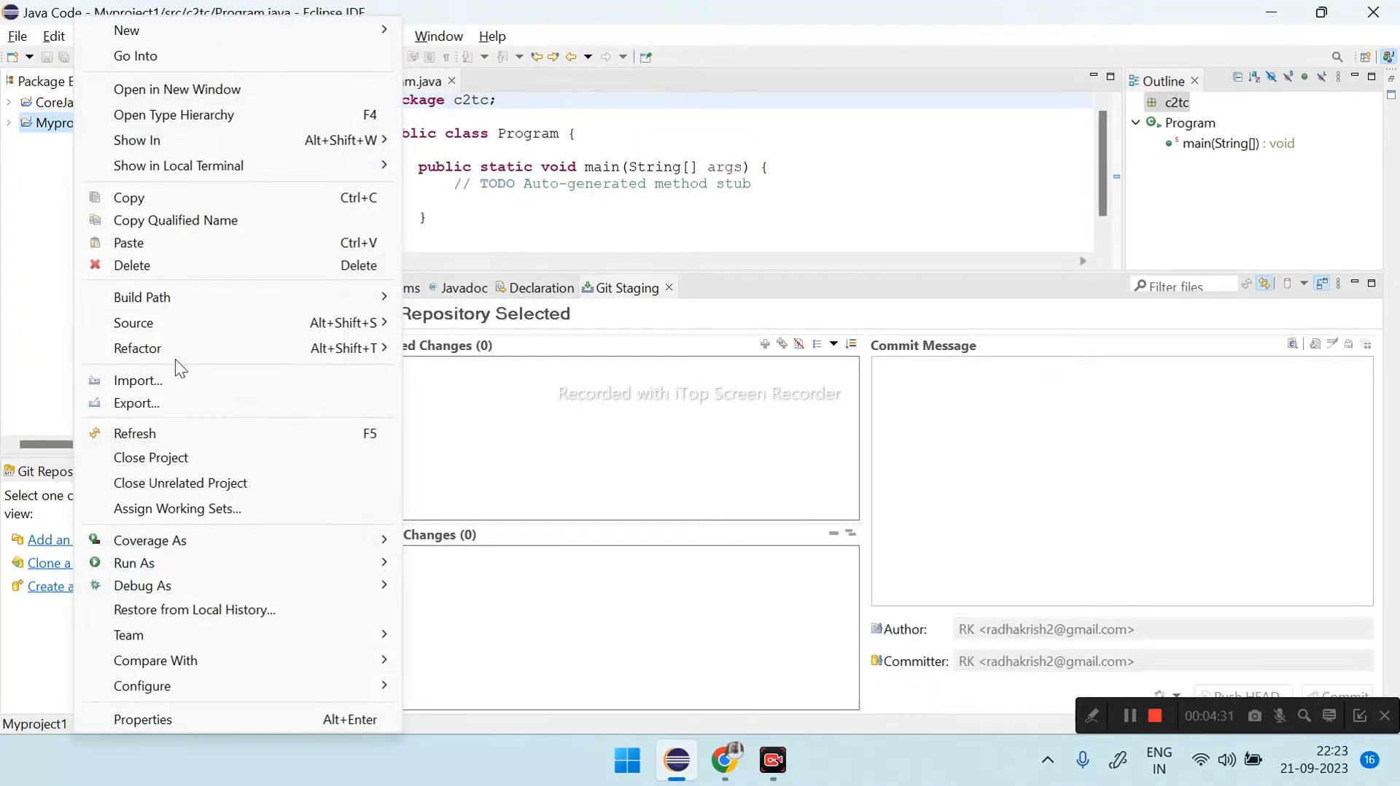
{"action": "mouse_move", "coordinate": [172, 637]}
{"action": "left_click", "coordinate": [514, 667]}
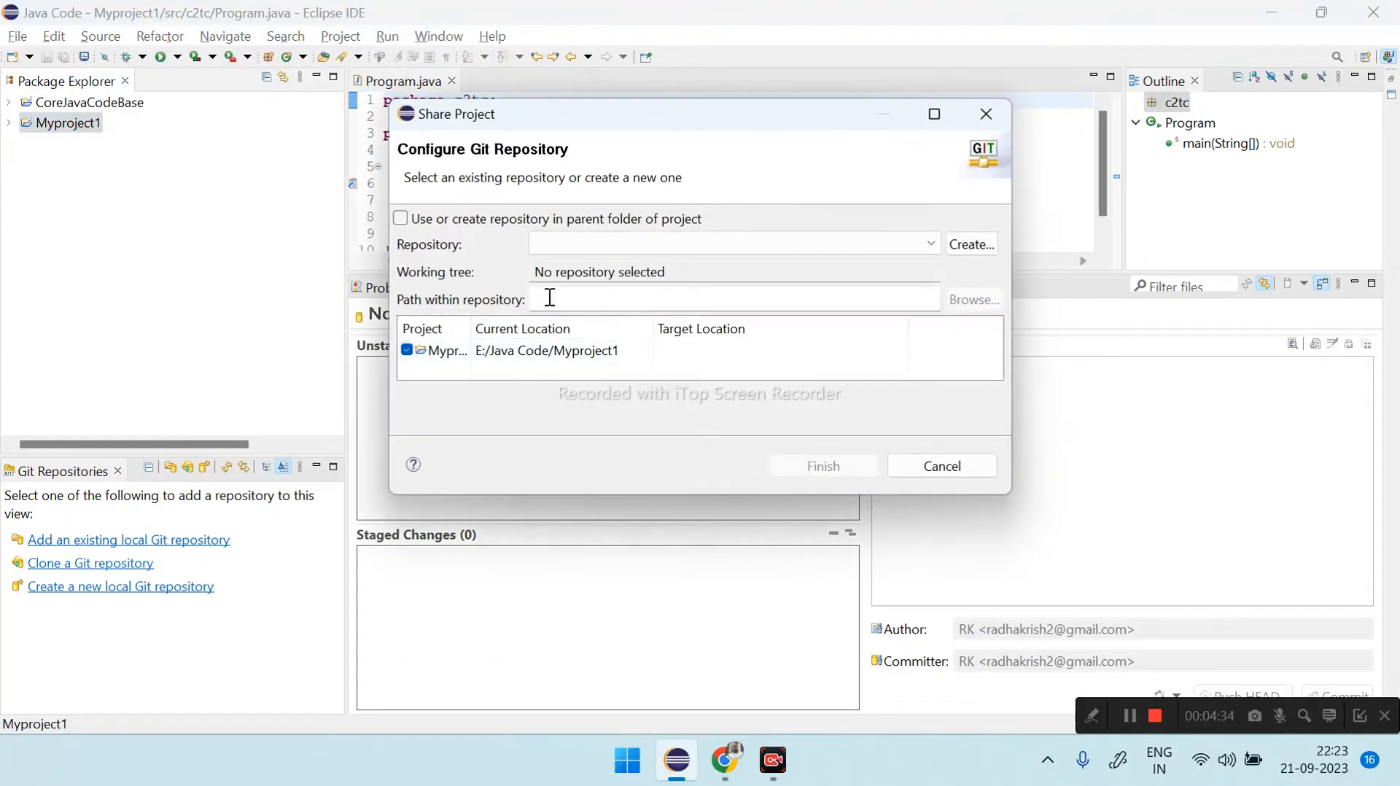
{"action": "left_click", "coordinate": [691, 242]}
{"action": "left_click", "coordinate": [689, 241]}
{"action": "left_click", "coordinate": [971, 244]}
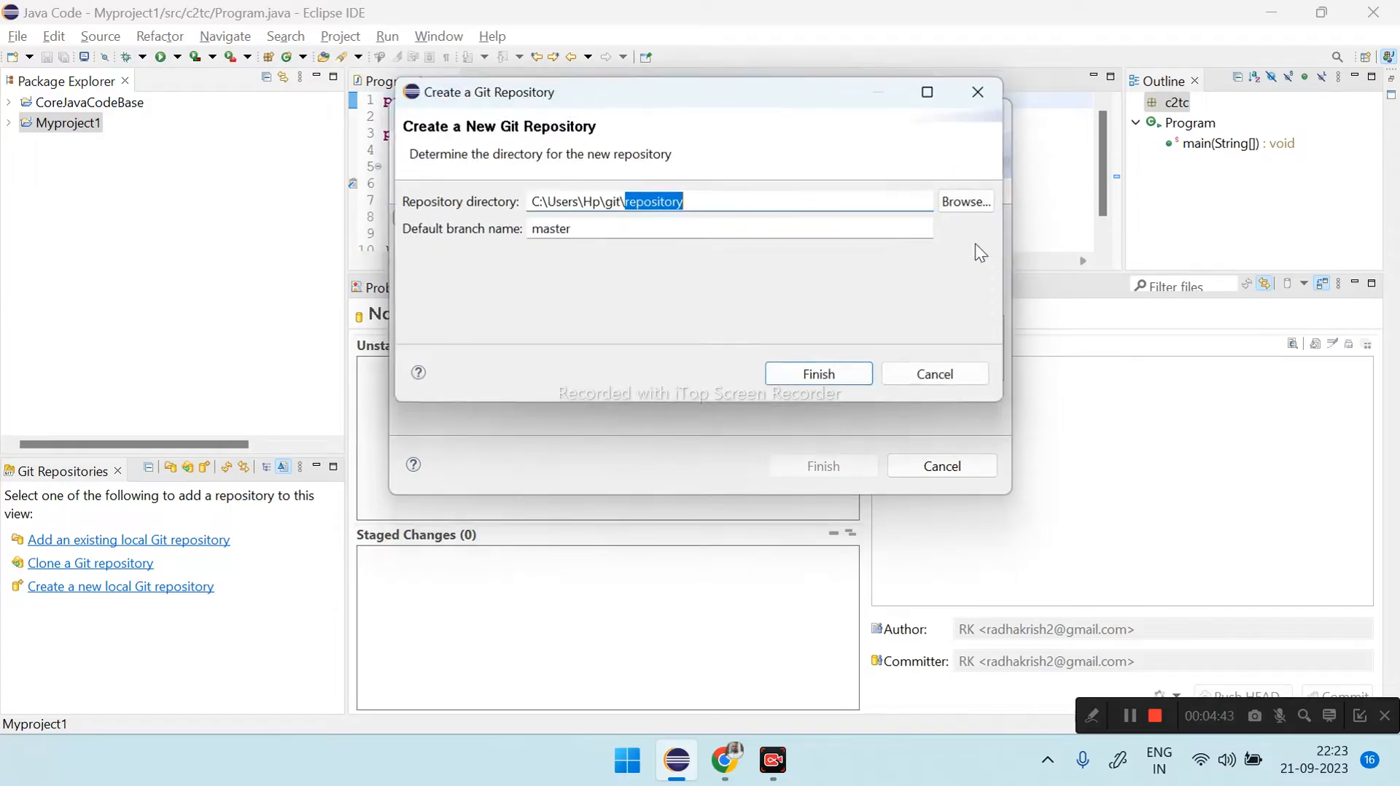
- Create the repository in C:\Users\Hp\git\repository with default branch master, finish sharing Myproject1 to it, and expand the repository
{"action": "left_click", "coordinate": [718, 202]}
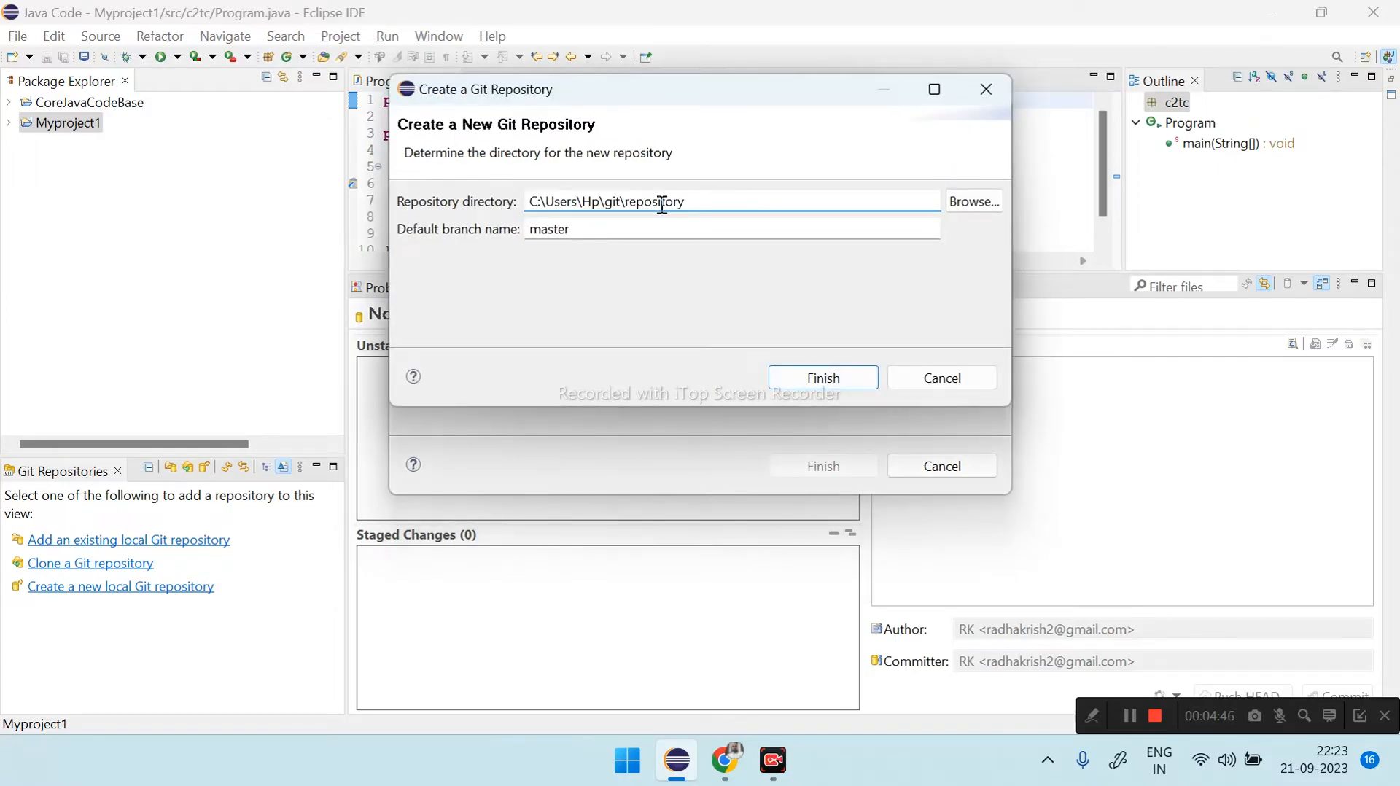
{"action": "left_click_drag", "start_coordinate": [541, 204], "coordinate": [725, 197]}
{"action": "left_click", "coordinate": [728, 197]}
{"action": "left_click_drag", "start_coordinate": [541, 202], "coordinate": [762, 206]}
{"action": "left_click", "coordinate": [955, 207]}
{"action": "key", "text": "Escape"}
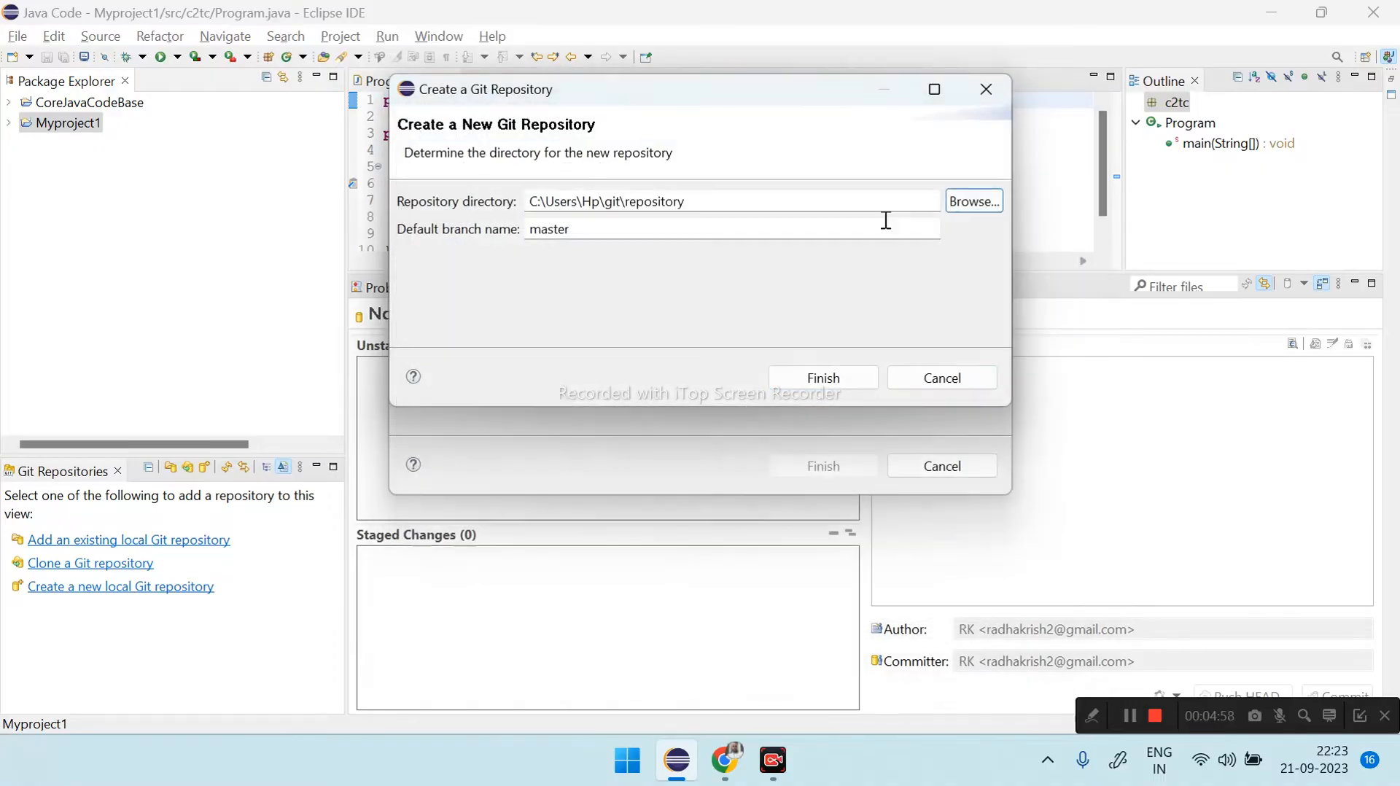
{"action": "left_click", "coordinate": [821, 378]}
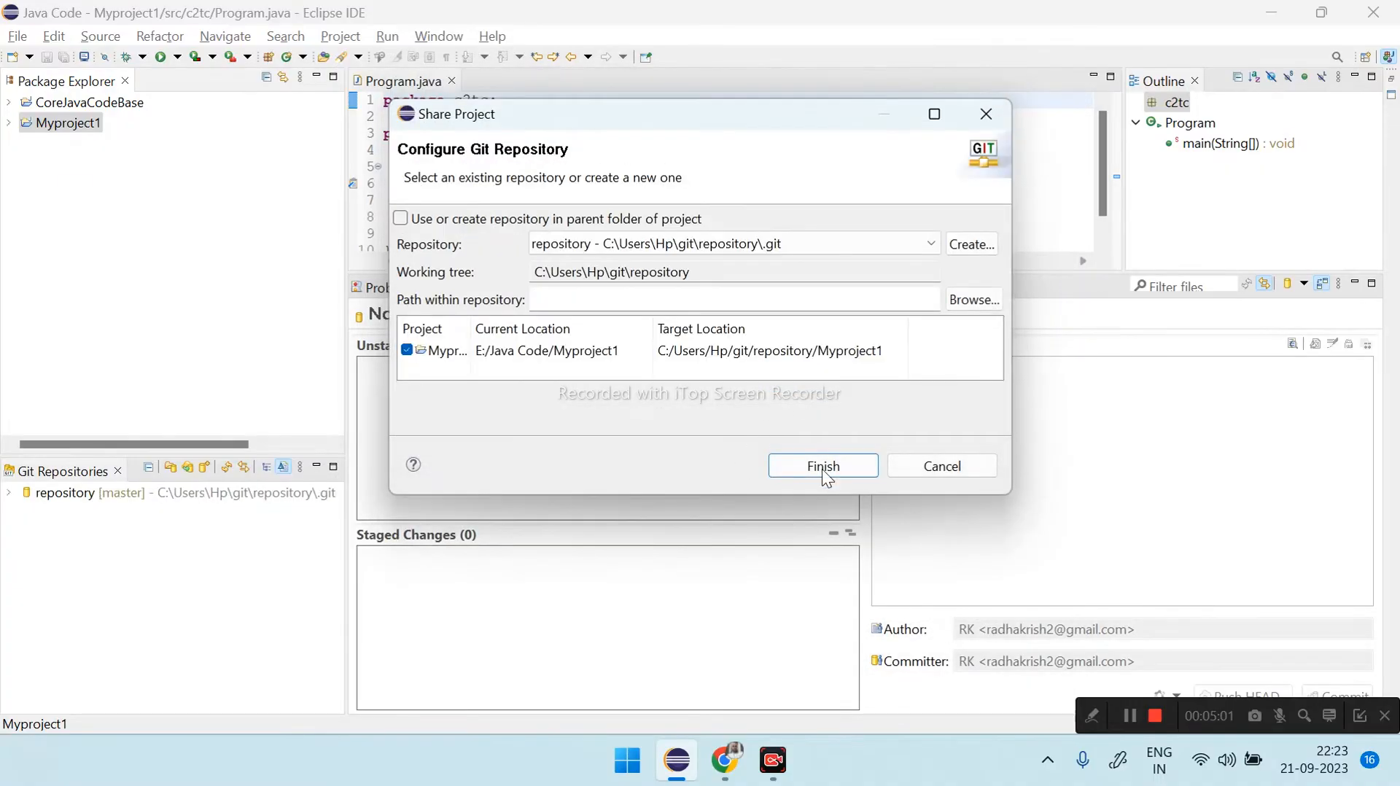
{"action": "left_click", "coordinate": [821, 468]}
{"action": "left_click", "coordinate": [9, 492]}
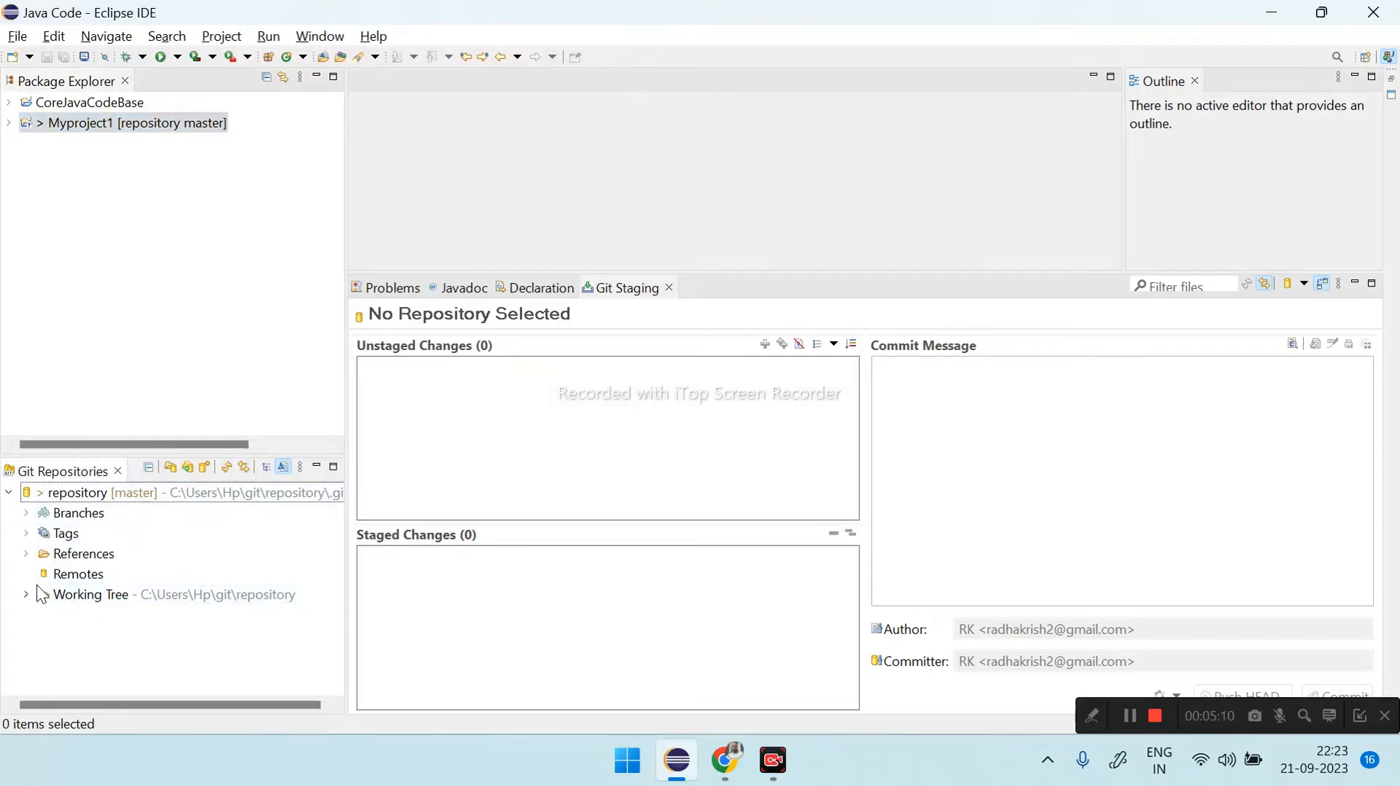
- Start a commit for Myproject1 and stage all of its unstaged files
{"action": "right_click", "coordinate": [114, 125]}
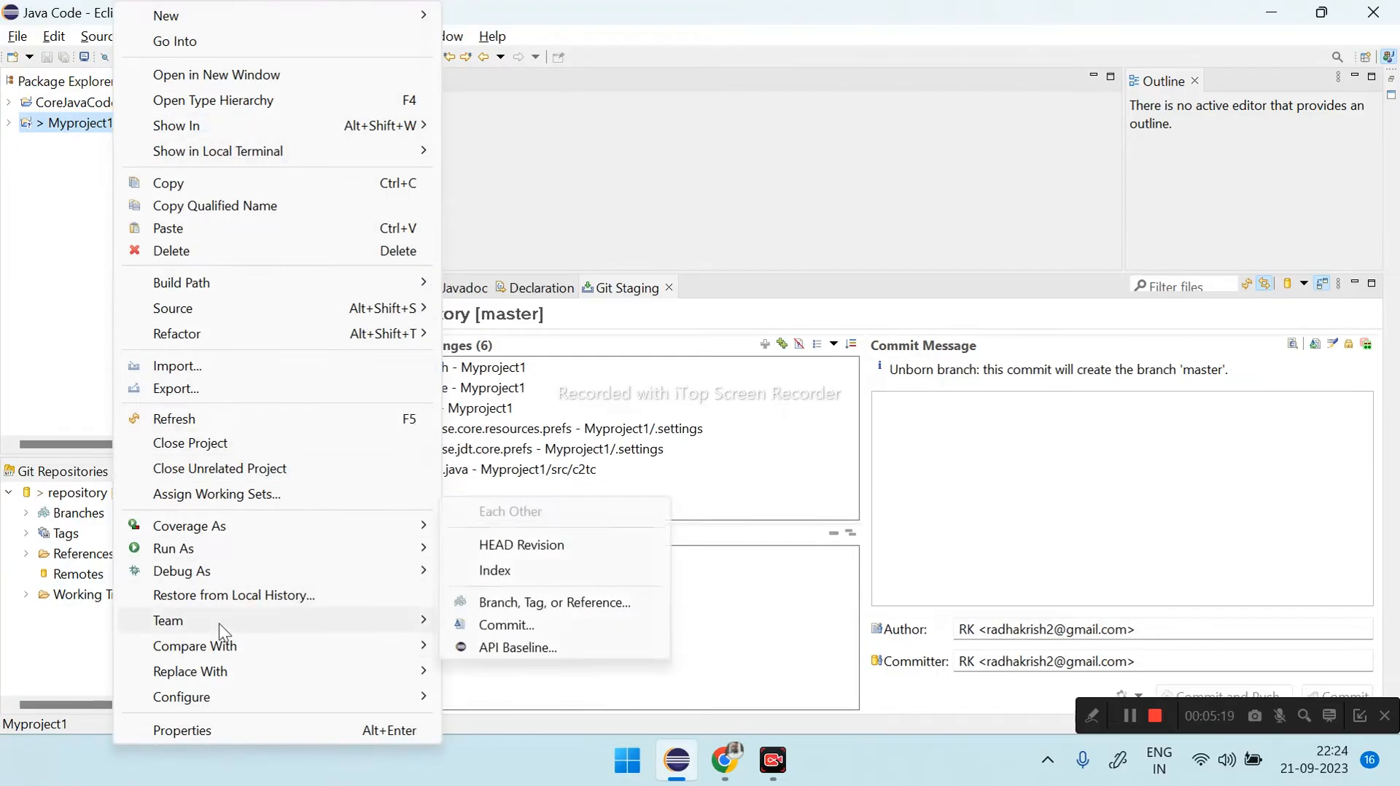
{"action": "mouse_move", "coordinate": [218, 620]}
{"action": "left_click", "coordinate": [531, 45]}
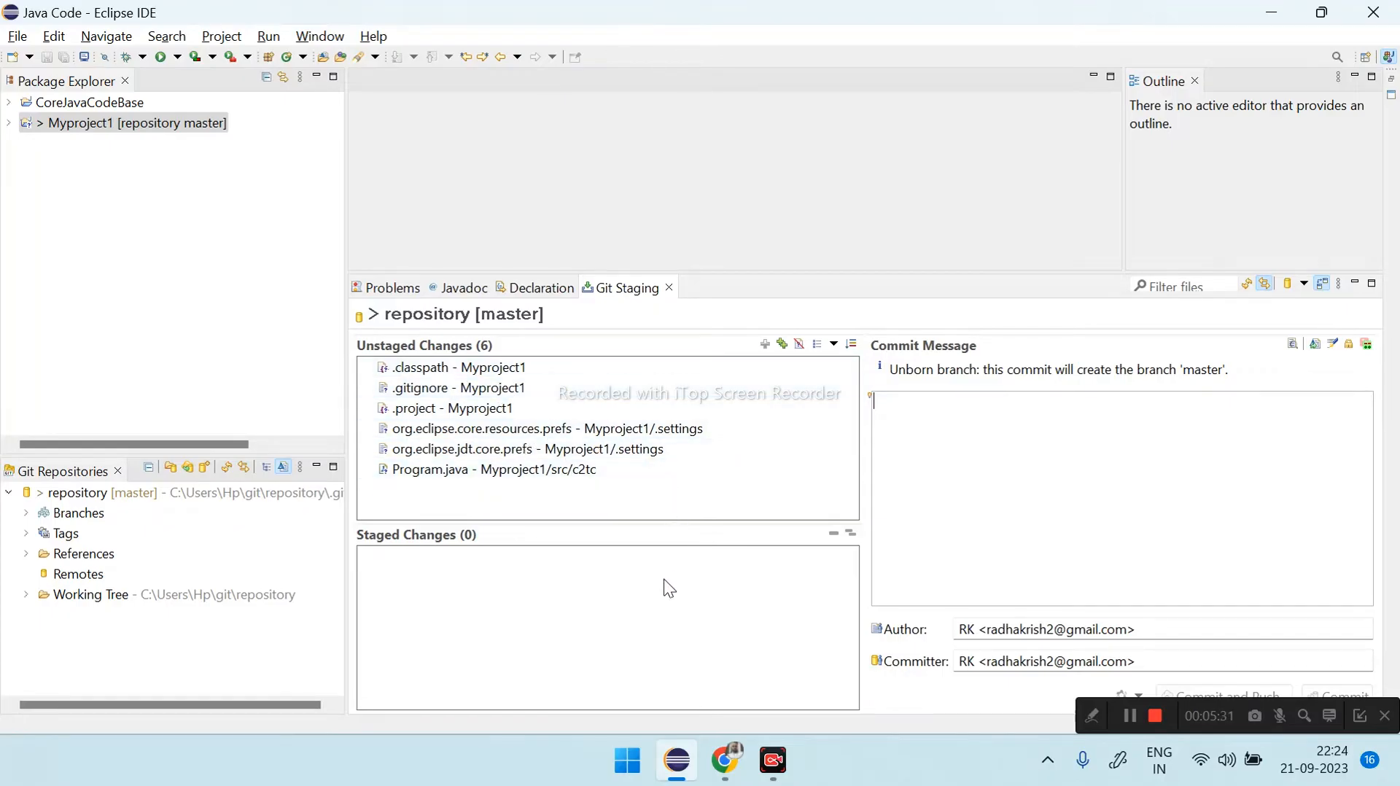
{"action": "left_click", "coordinate": [510, 368]}
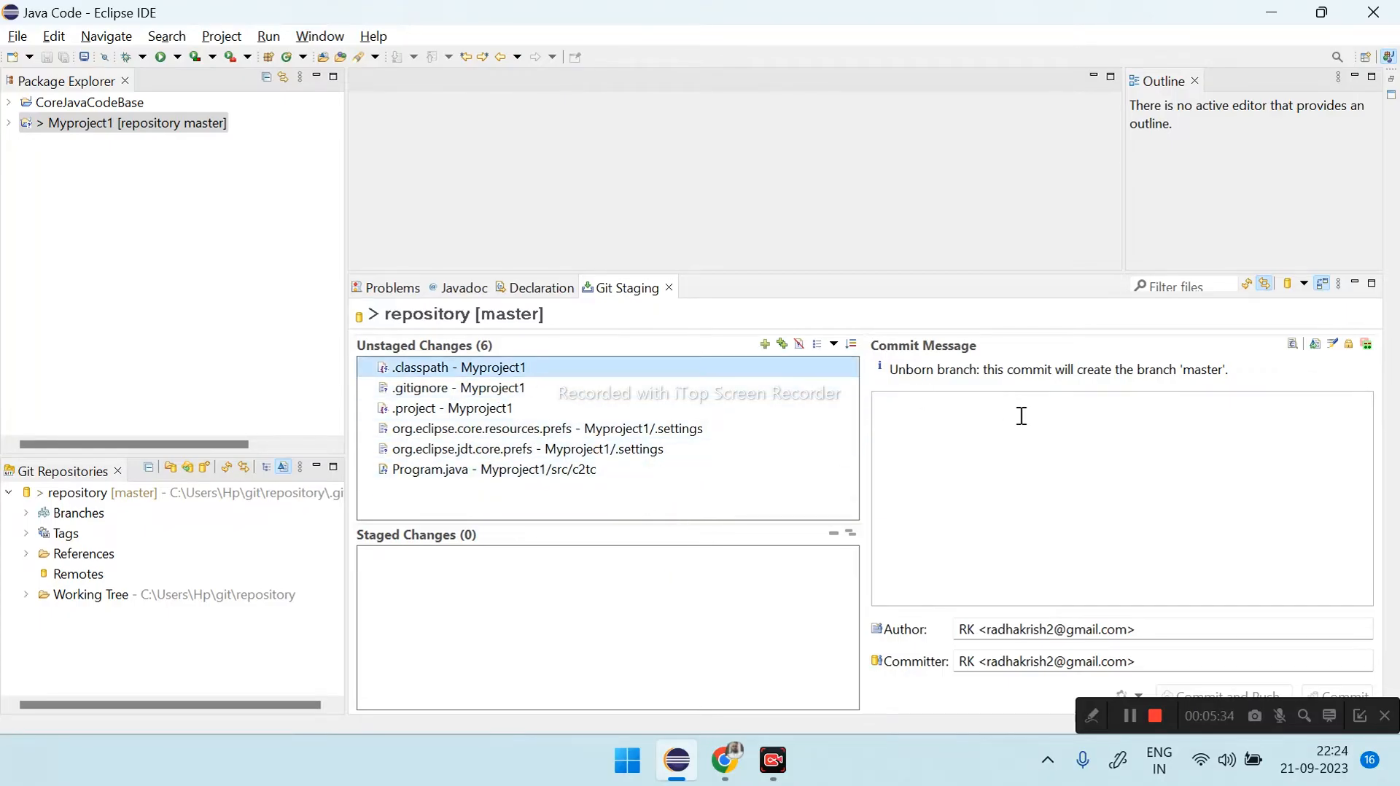
{"action": "left_click", "coordinate": [782, 344]}
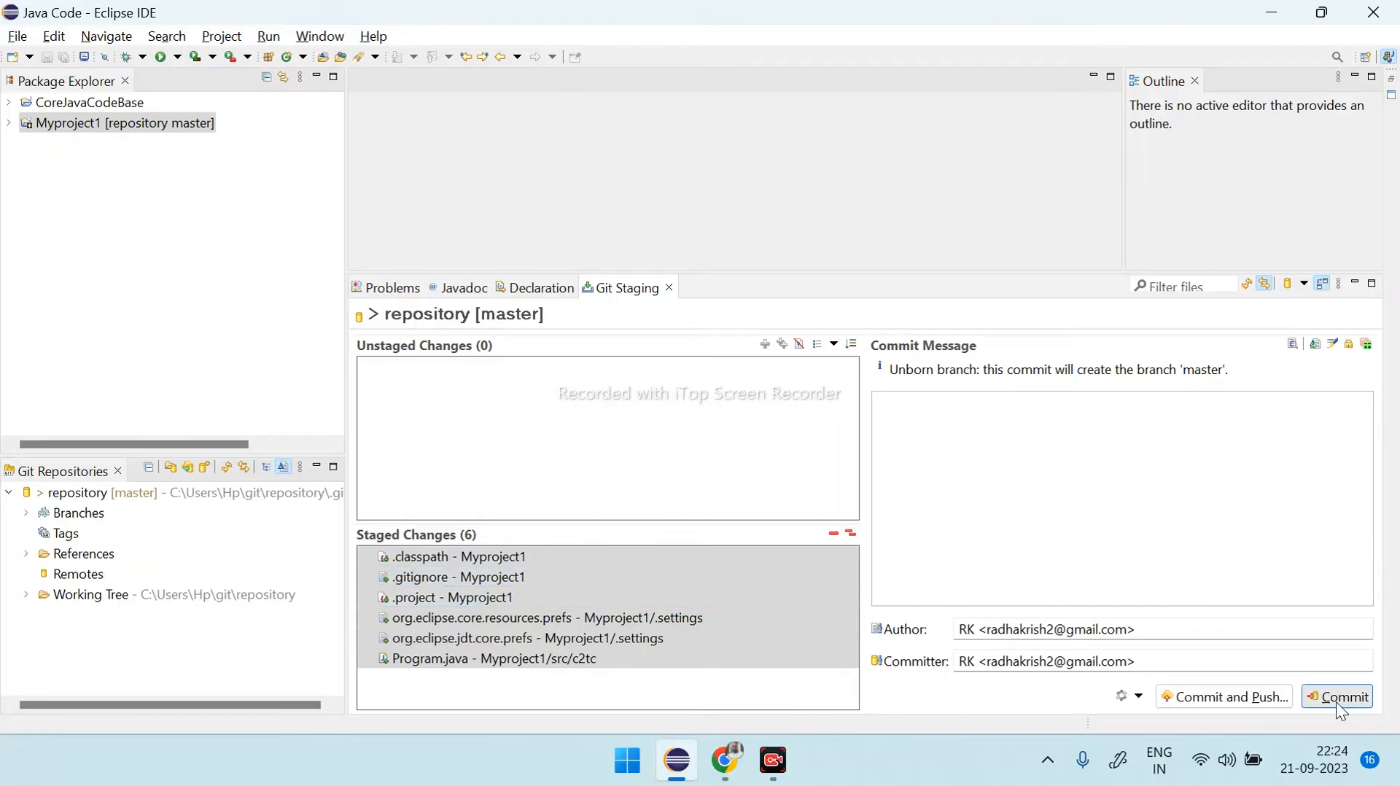
- Commit the staged files with the message "commit 1"
{"action": "left_click", "coordinate": [947, 415]}
{"action": "type", "text": "commit 1"}
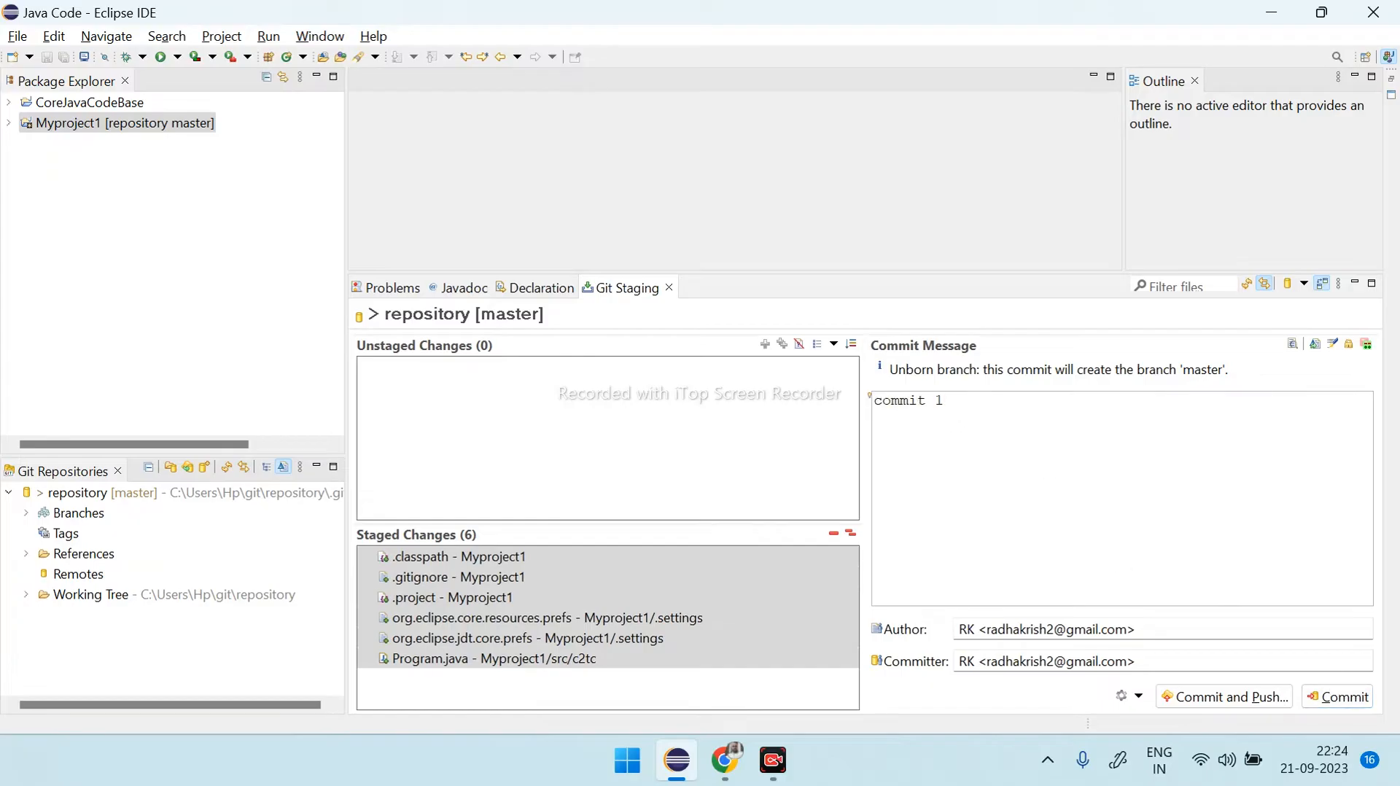
{"action": "left_click_drag", "start_coordinate": [1016, 399], "coordinate": [885, 400]}
{"action": "left_click", "coordinate": [953, 403]}
{"action": "left_click", "coordinate": [1336, 702]}
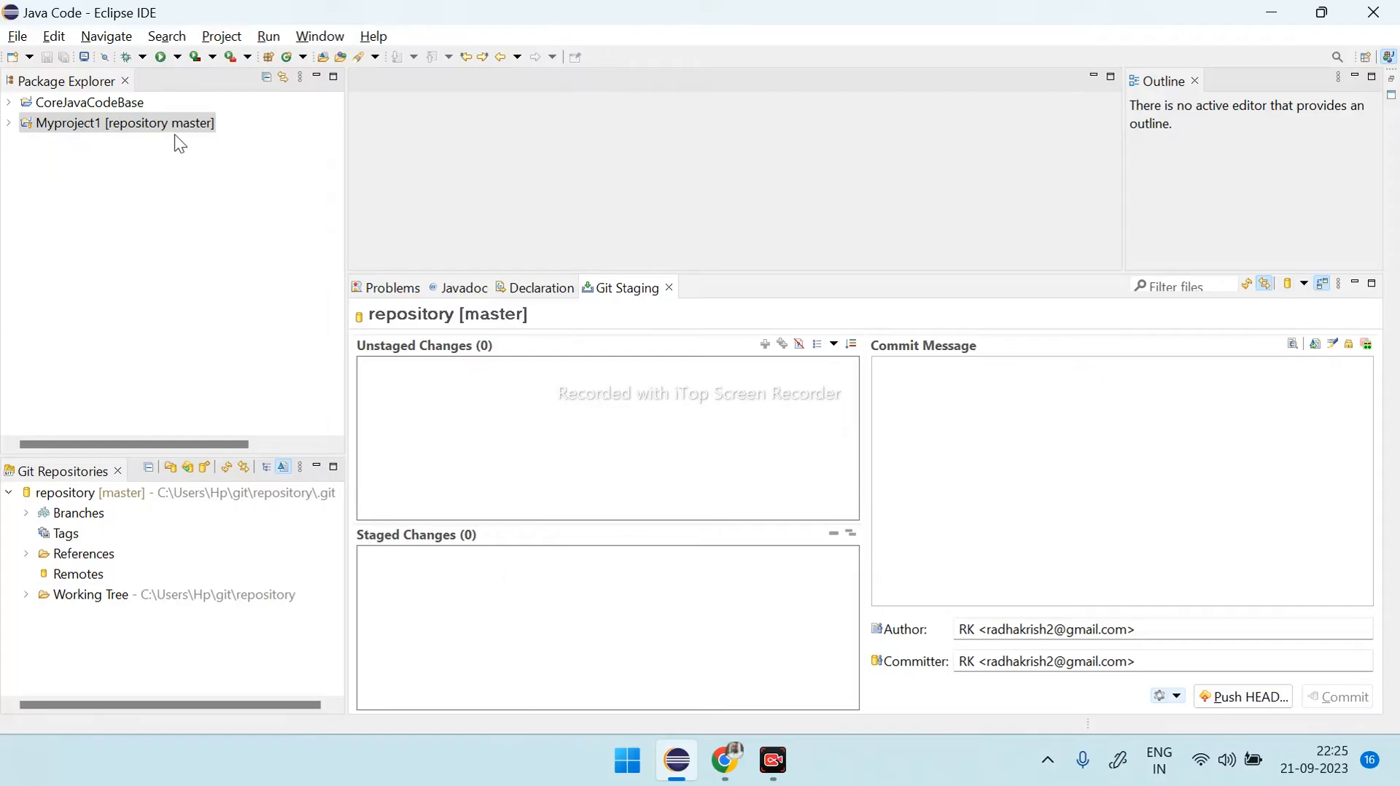
- Create a remote named origin configured for push in the local repository, and open its URI settings
{"action": "right_click", "coordinate": [85, 574]}
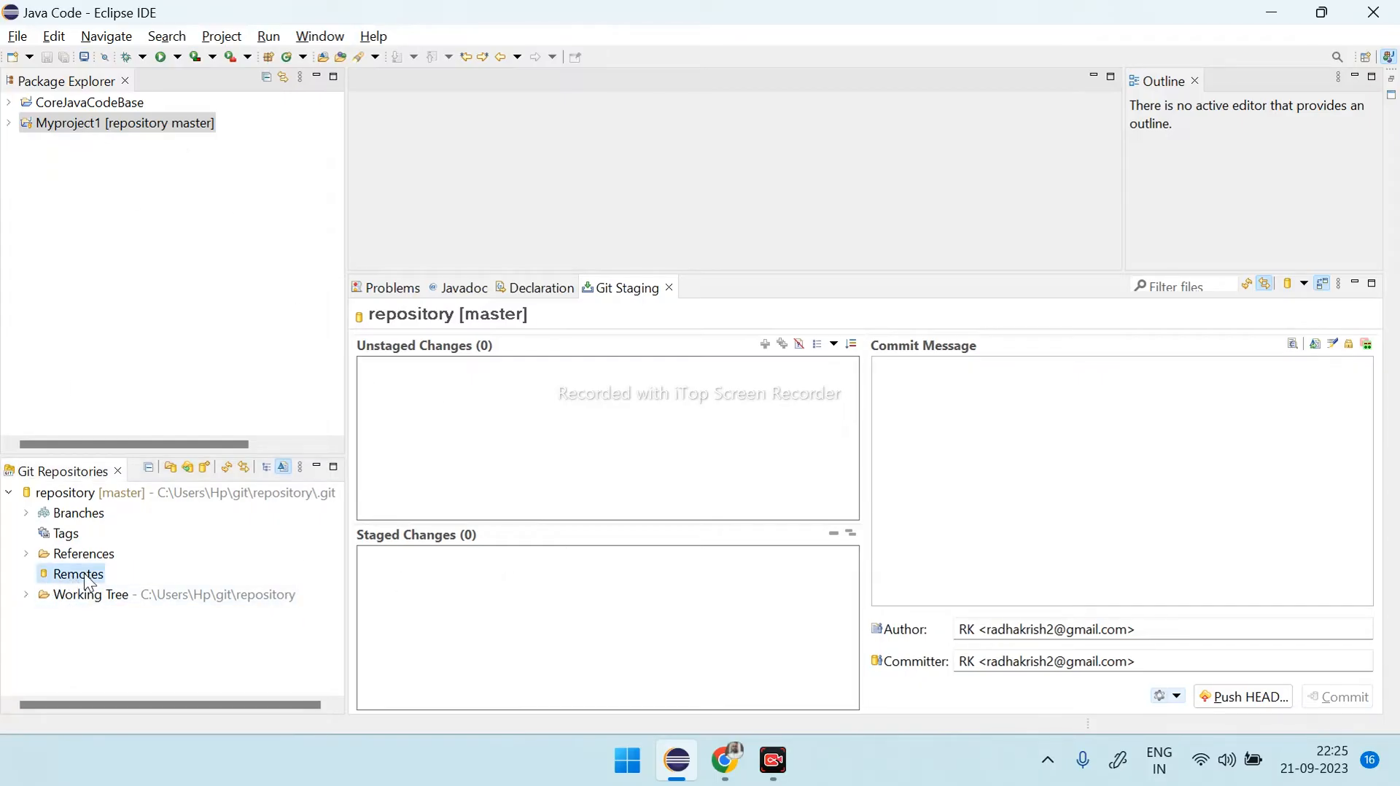
{"action": "left_click", "coordinate": [186, 590]}
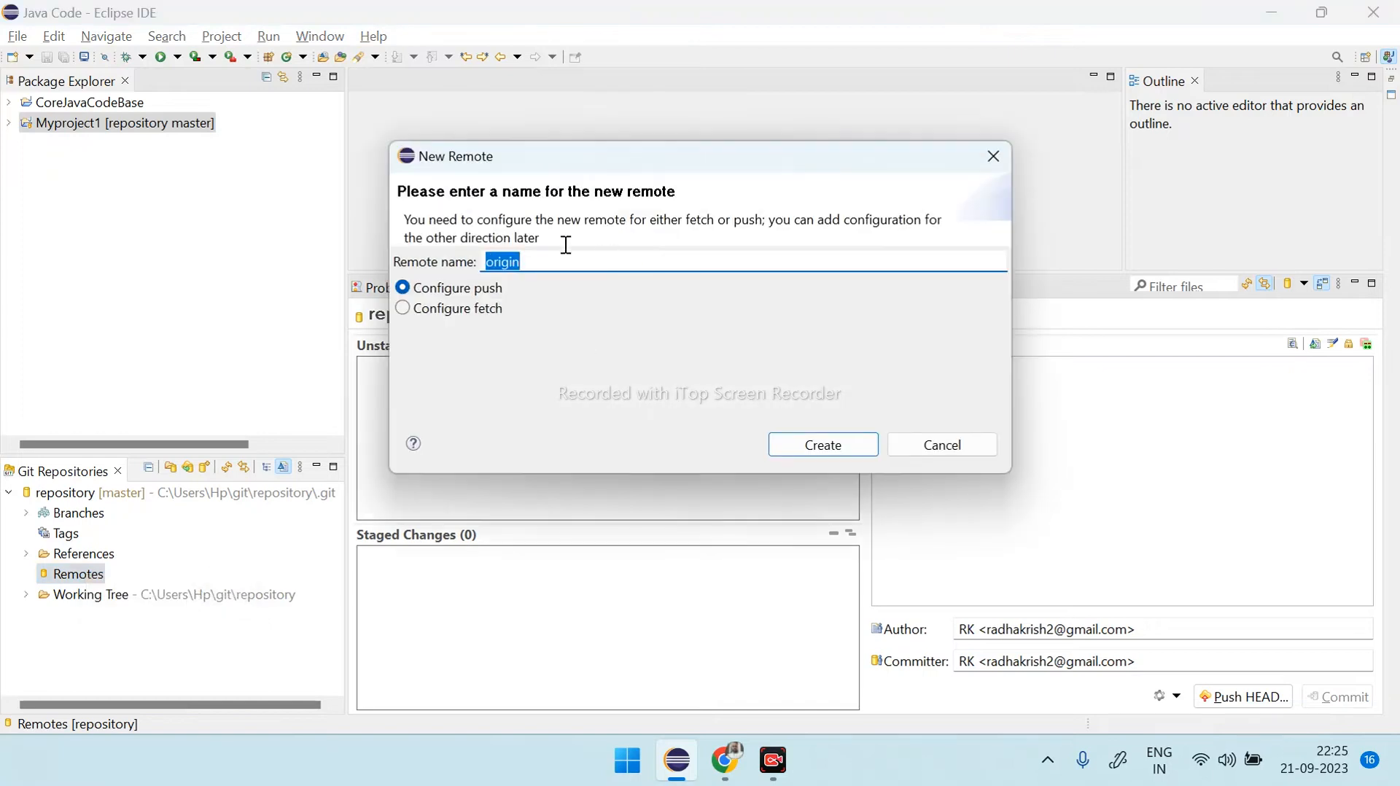
{"action": "left_click", "coordinate": [821, 439]}
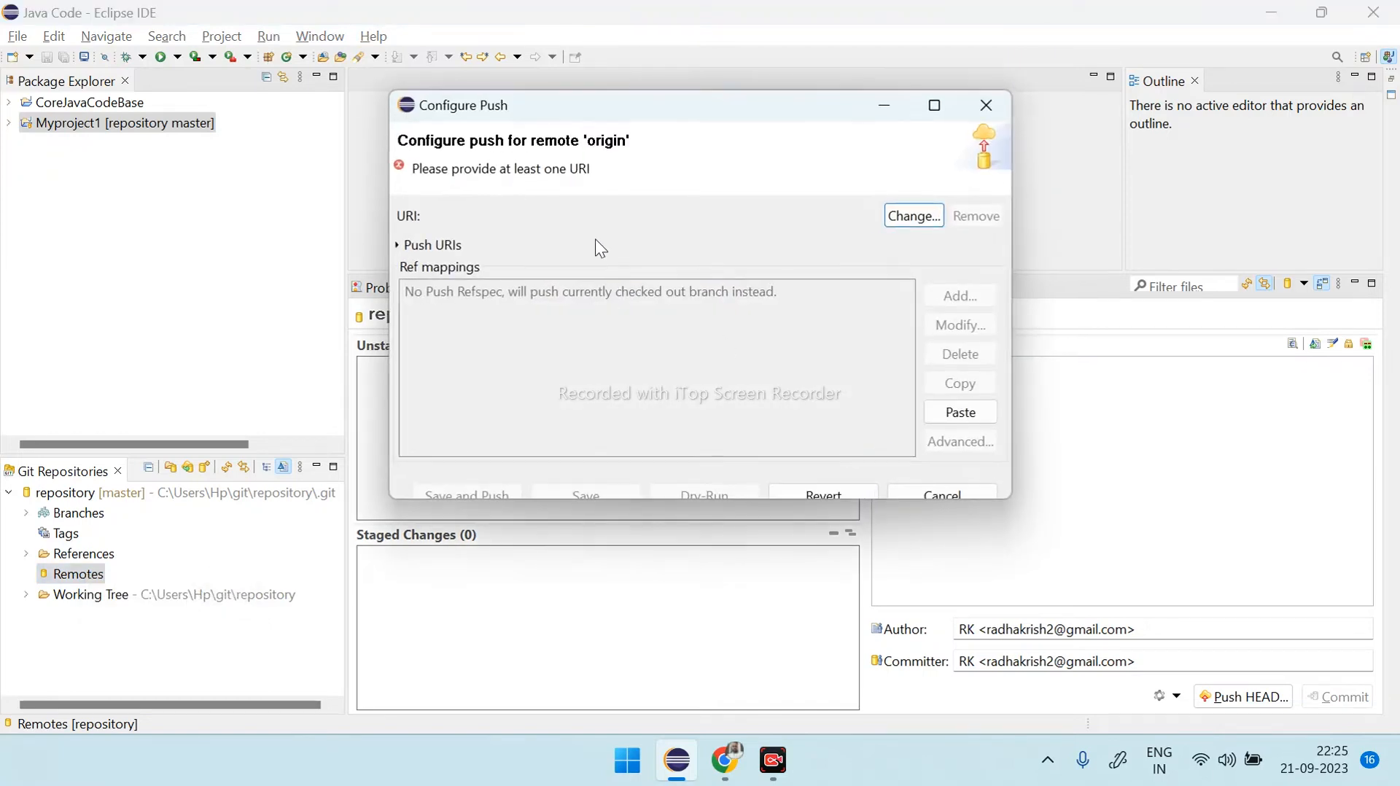
{"action": "left_click", "coordinate": [912, 216]}
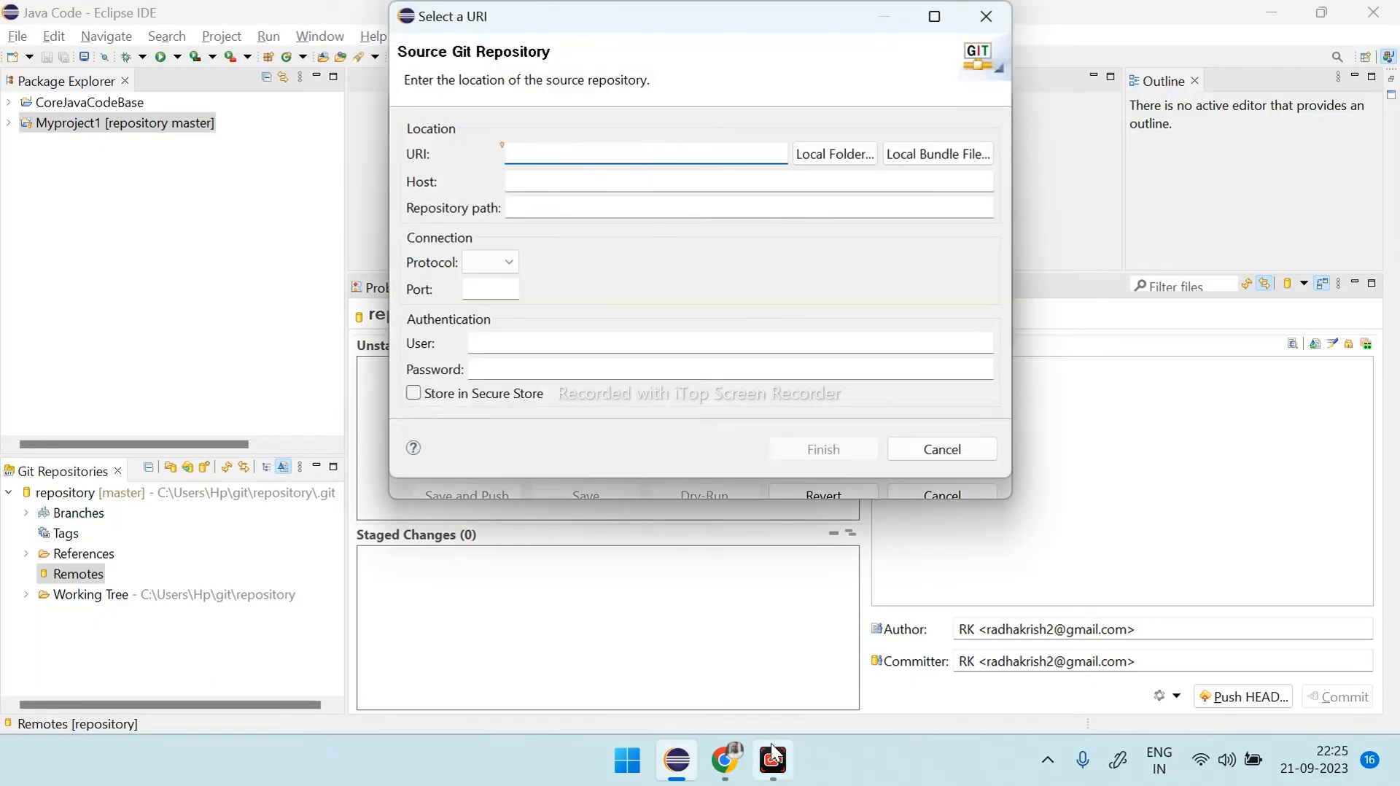
- Switch to GitHub in Chrome, go to the dashboard home, and open the form for a new repository
{"action": "left_click", "coordinate": [724, 760]}
{"action": "scroll", "coordinate": [219, 272], "scroll_direction": "up", "scroll_amount": 5}
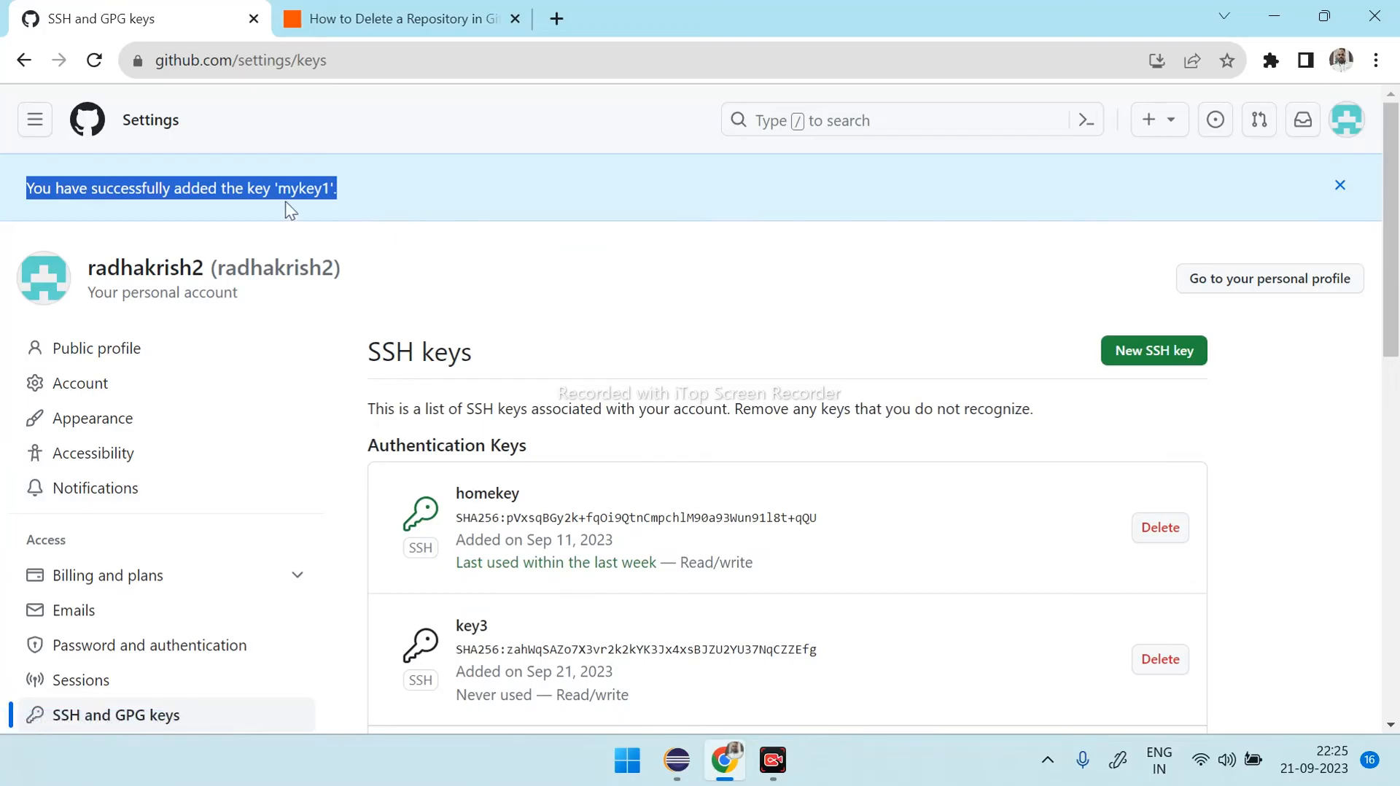
{"action": "left_click", "coordinate": [35, 121]}
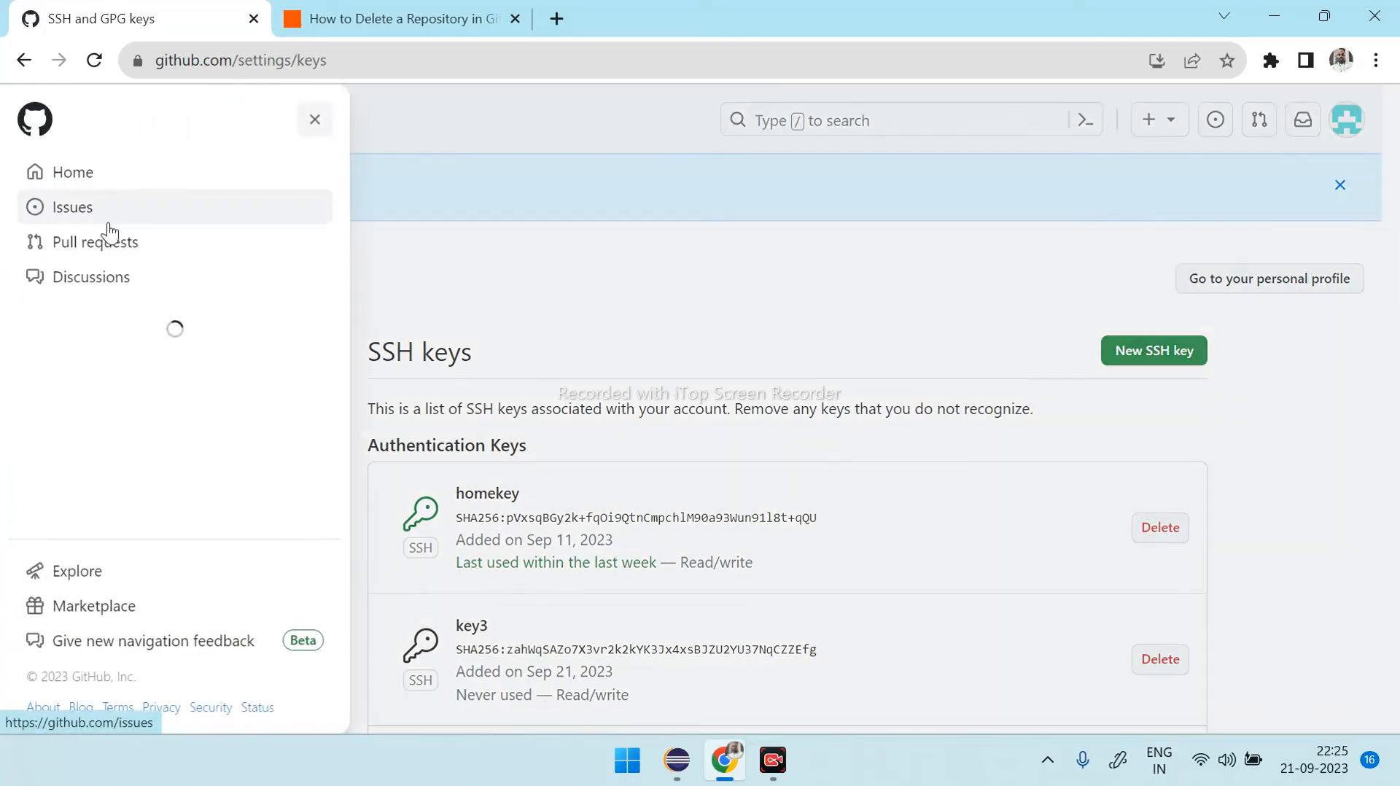
{"action": "left_click", "coordinate": [199, 180]}
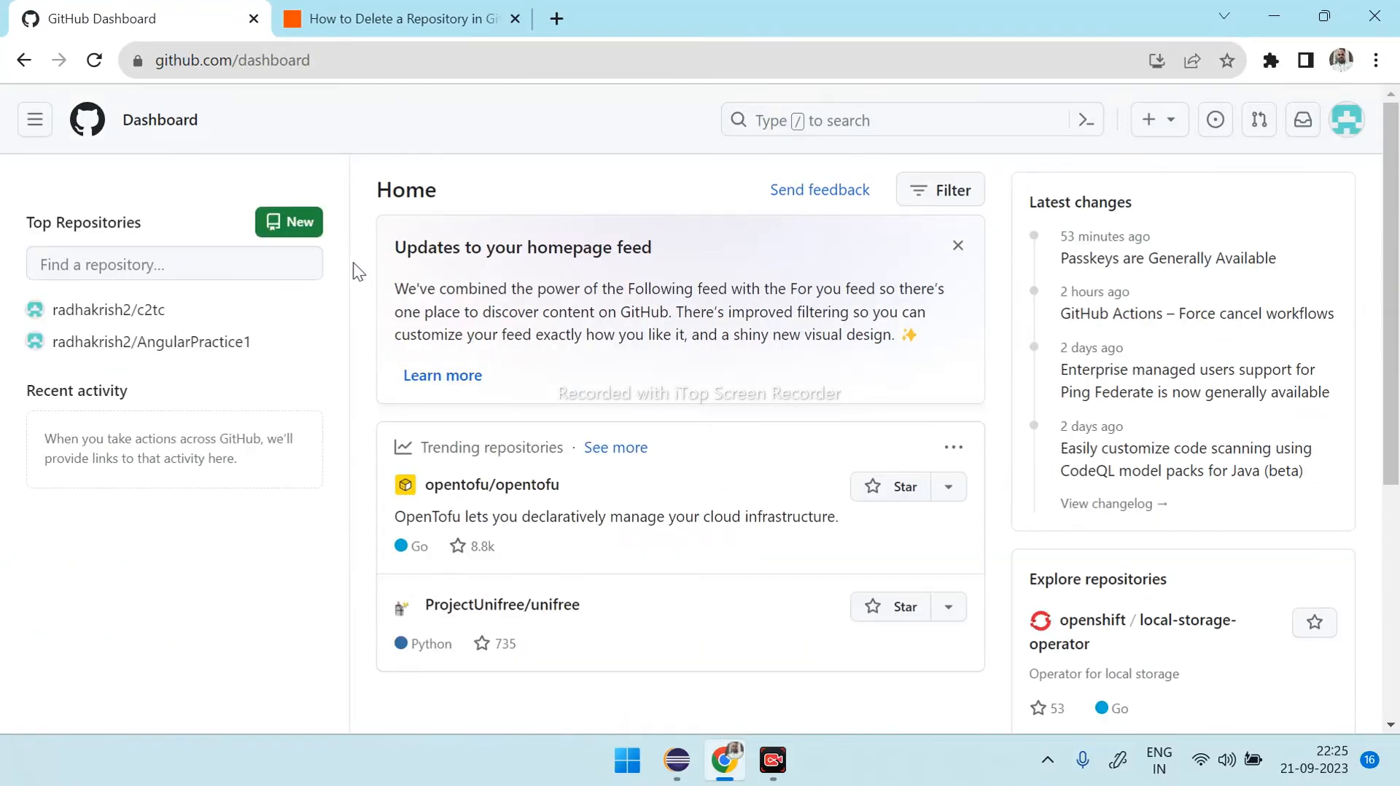
{"action": "left_click", "coordinate": [301, 227]}
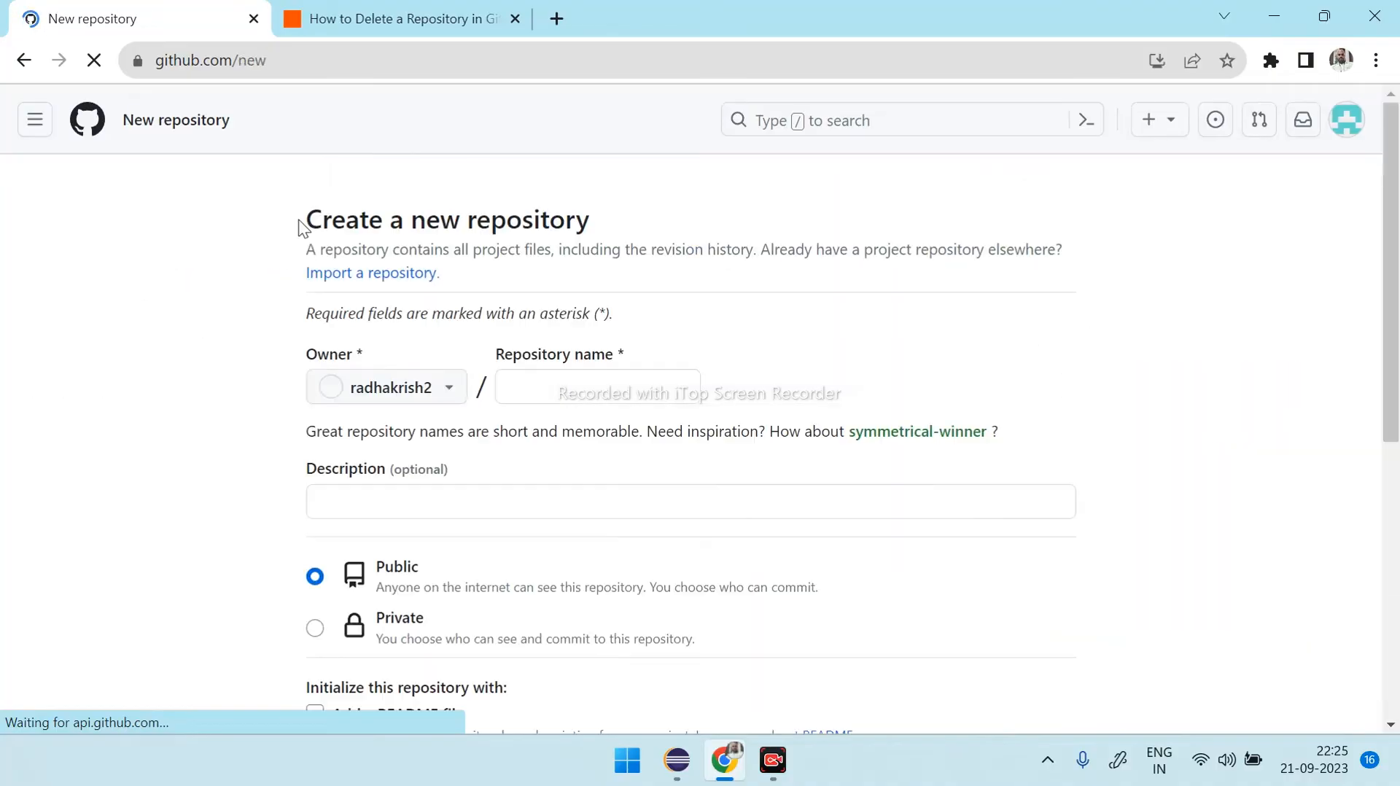
- Create a public GitHub repository named myrepo, without a README, .gitignore template or license
{"action": "left_click", "coordinate": [691, 378]}
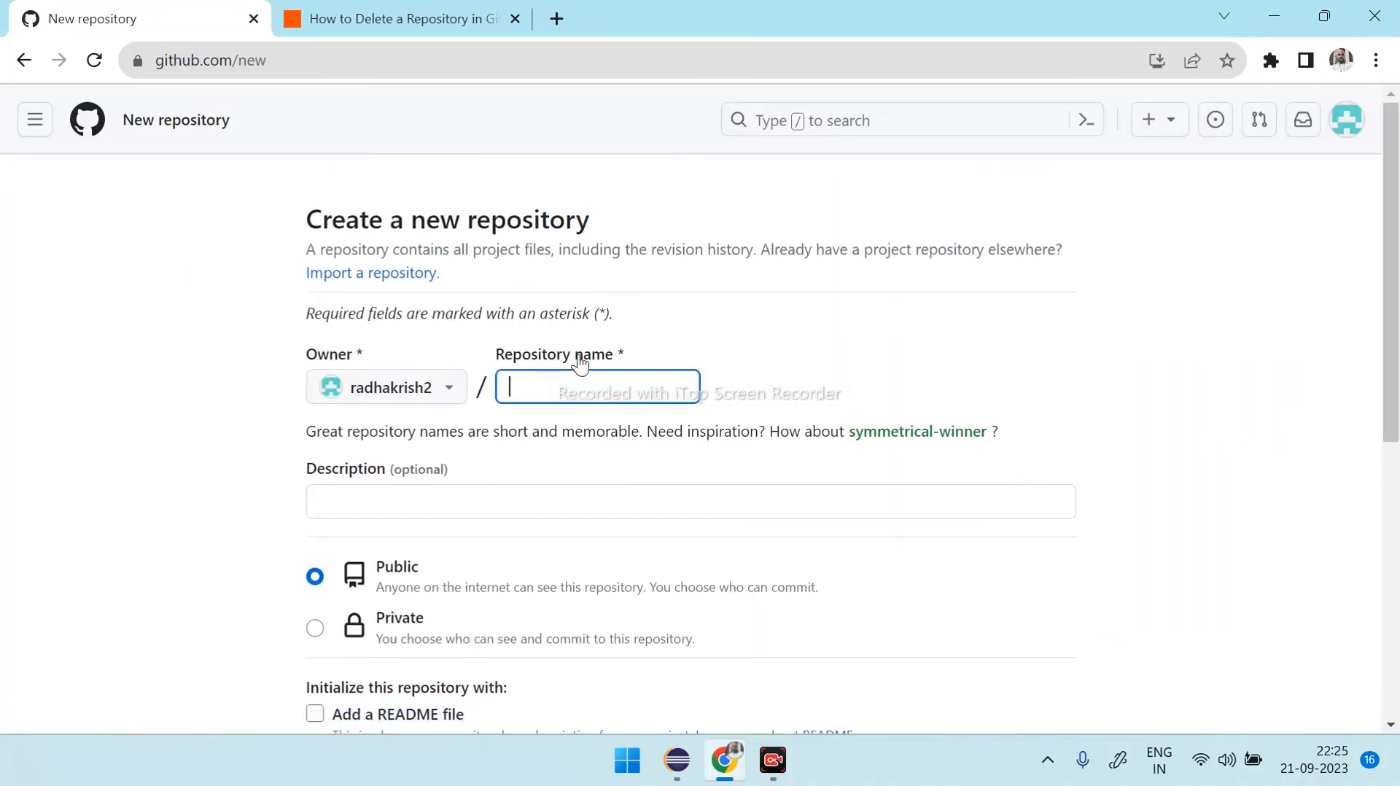
{"action": "type", "text": "myrepo"}
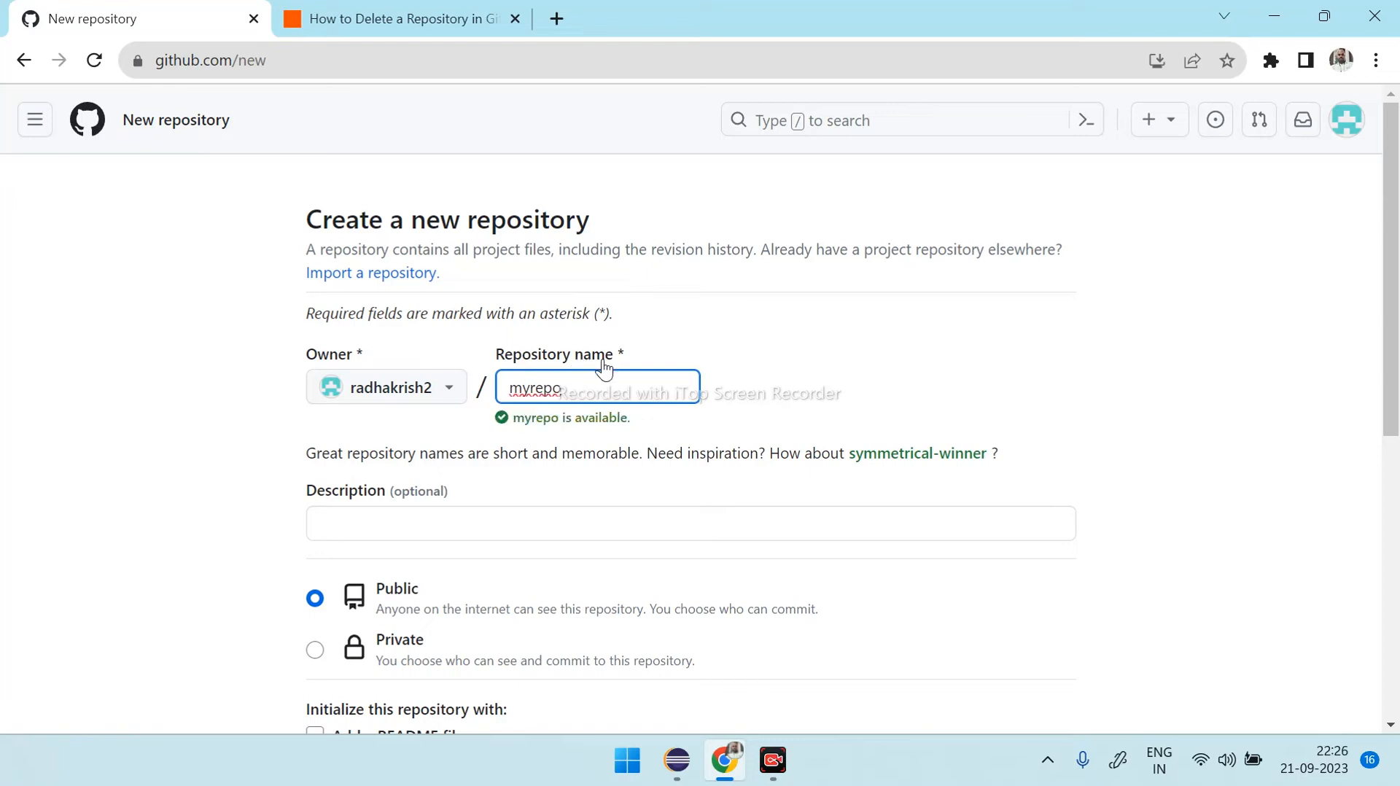
{"action": "left_click_drag", "start_coordinate": [595, 382], "coordinate": [509, 400]}
{"action": "scroll", "coordinate": [581, 420], "scroll_direction": "down", "scroll_amount": 1}
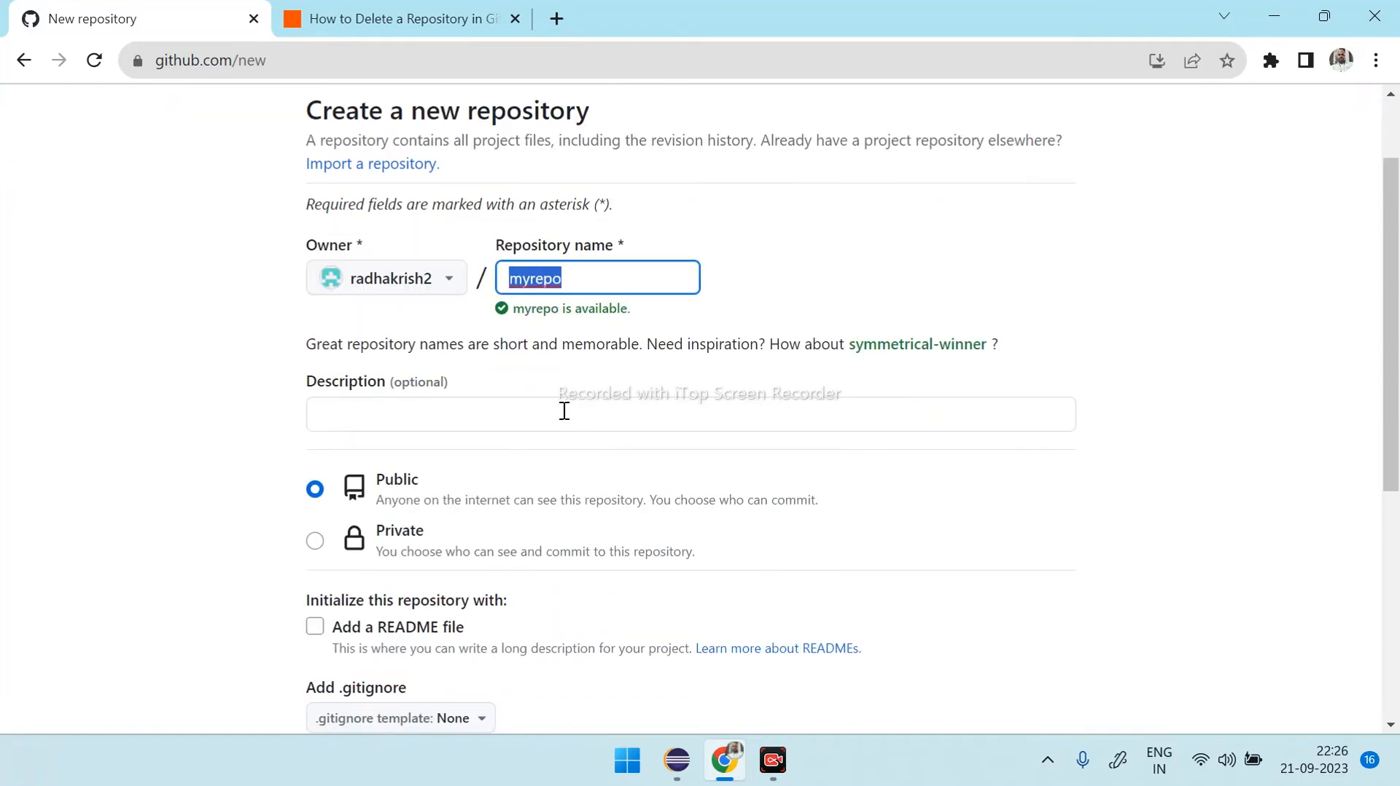
{"action": "left_click", "coordinate": [517, 312]}
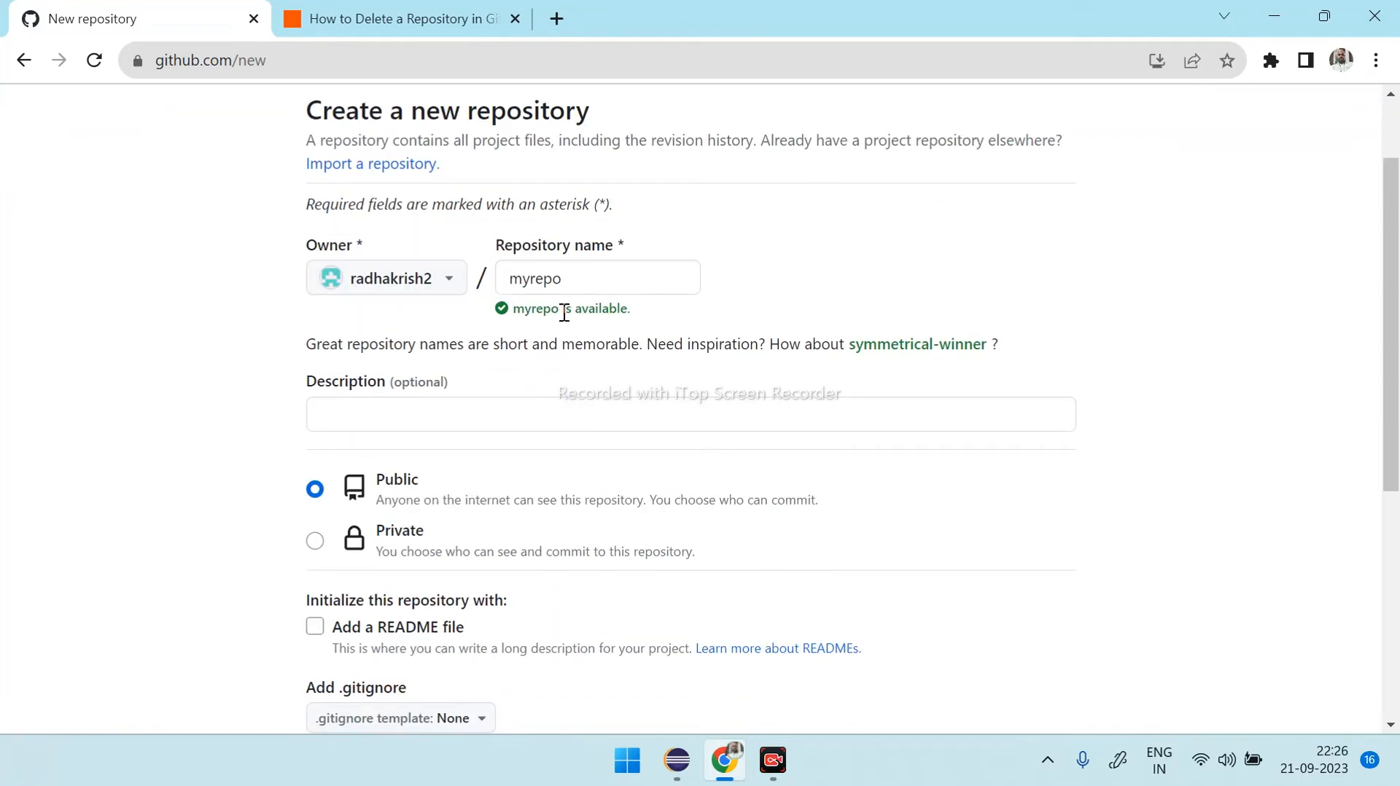
{"action": "scroll", "coordinate": [644, 371], "scroll_direction": "down", "scroll_amount": 4}
{"action": "left_click", "coordinate": [1006, 651]}
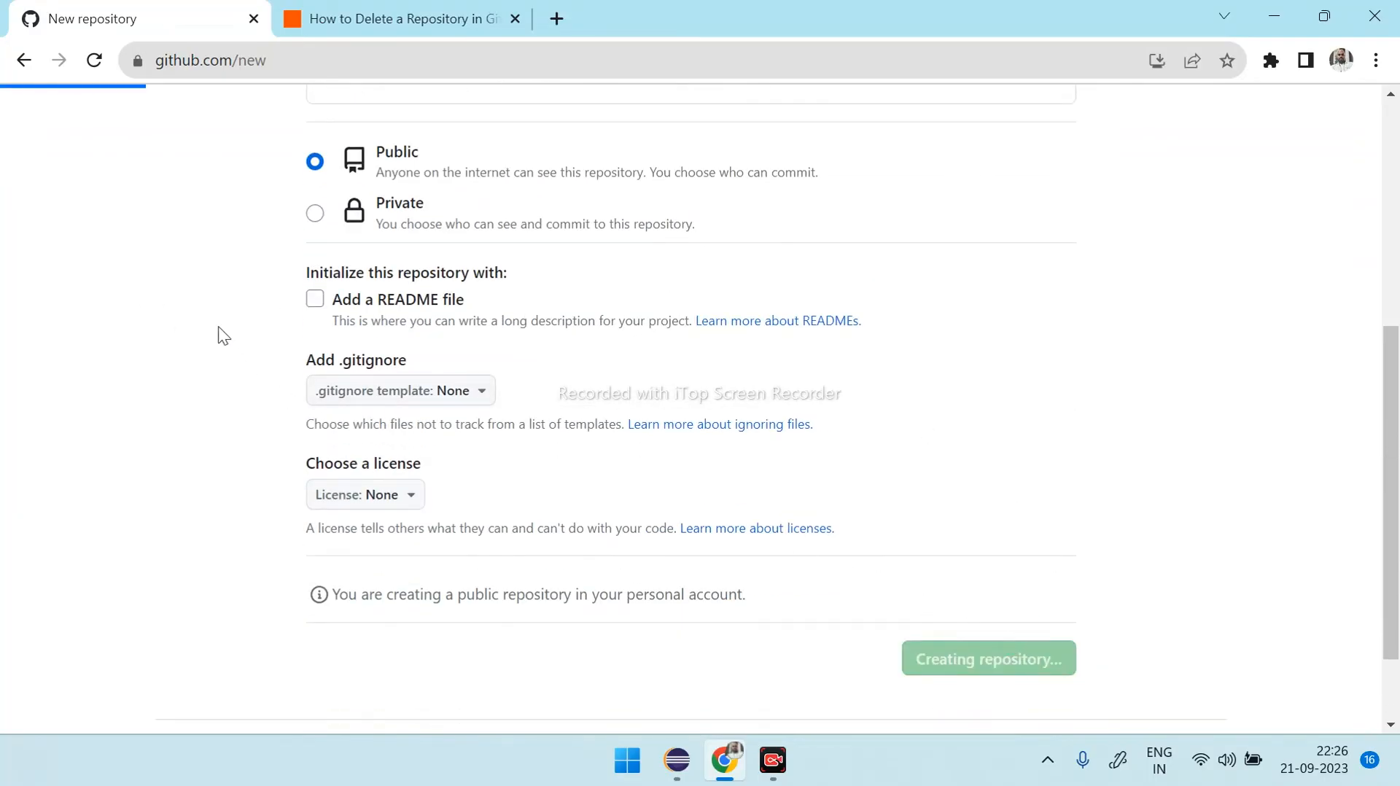
- Copy the SSH address of myrepo from its quick setup and set it as the URI of the origin remote in Eclipse
{"action": "scroll", "coordinate": [497, 383], "scroll_direction": "down", "scroll_amount": 1}
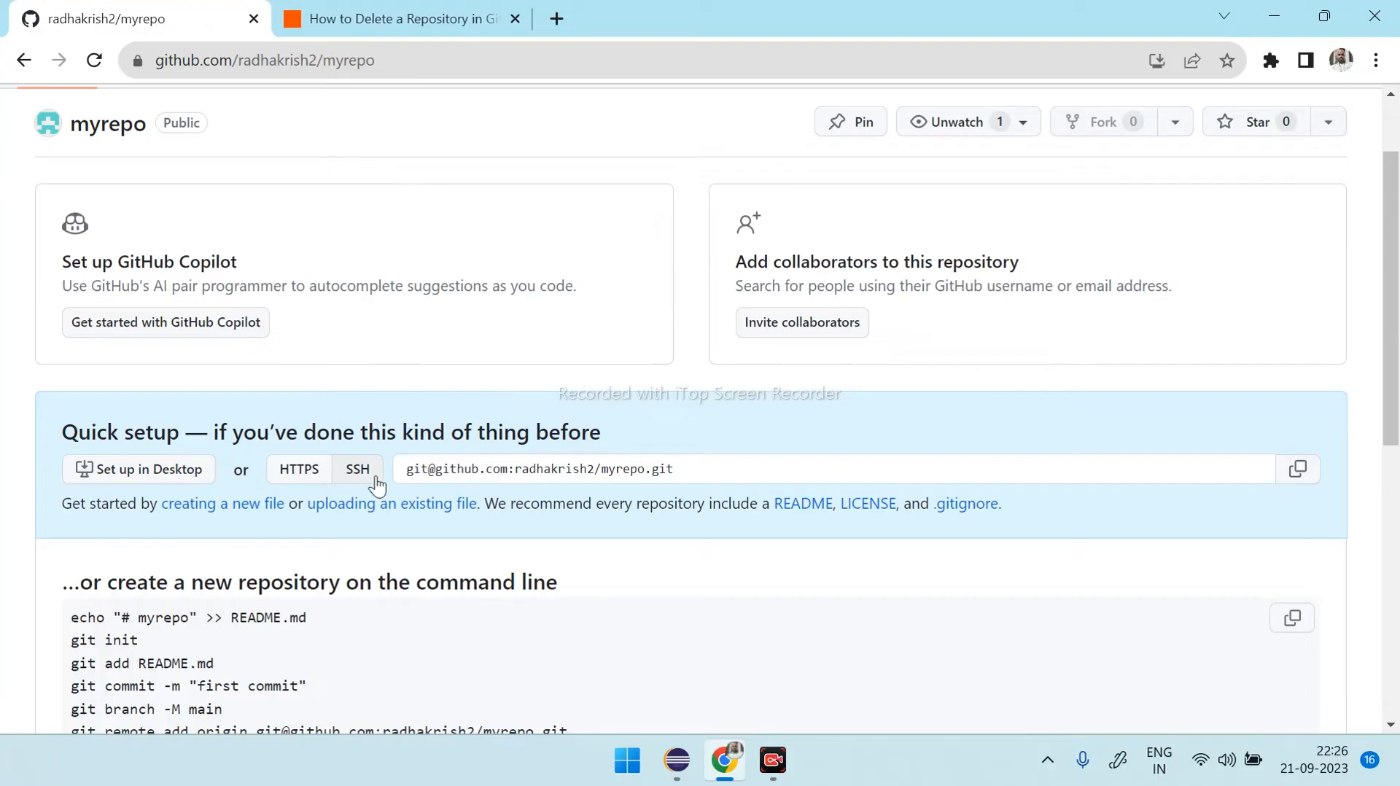
{"action": "left_click_drag", "start_coordinate": [414, 469], "coordinate": [736, 465]}
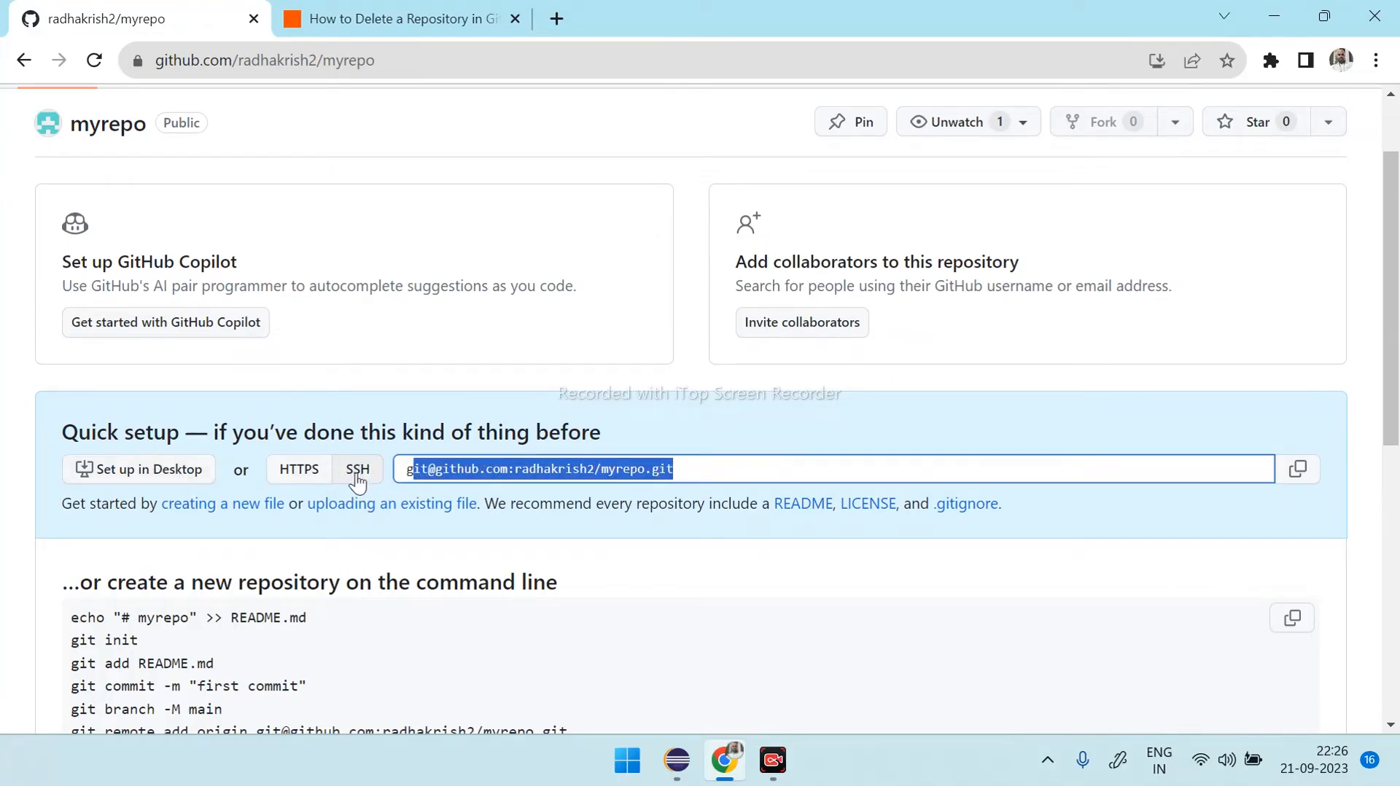
{"action": "left_click_drag", "start_coordinate": [725, 468], "coordinate": [406, 472]}
{"action": "key", "text": "ctrl+c"}
{"action": "left_click", "coordinate": [684, 760]}
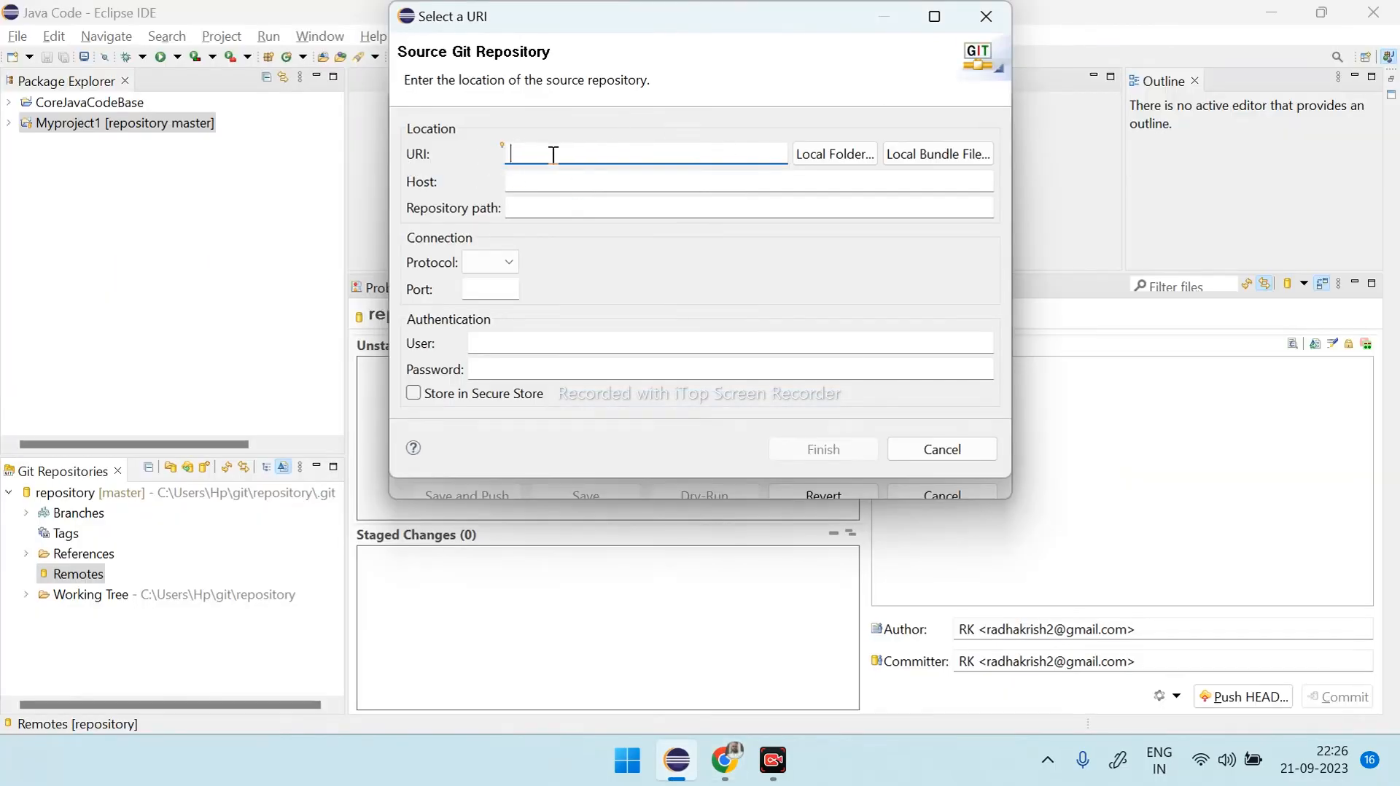
{"action": "key", "text": "ctrl+v"}
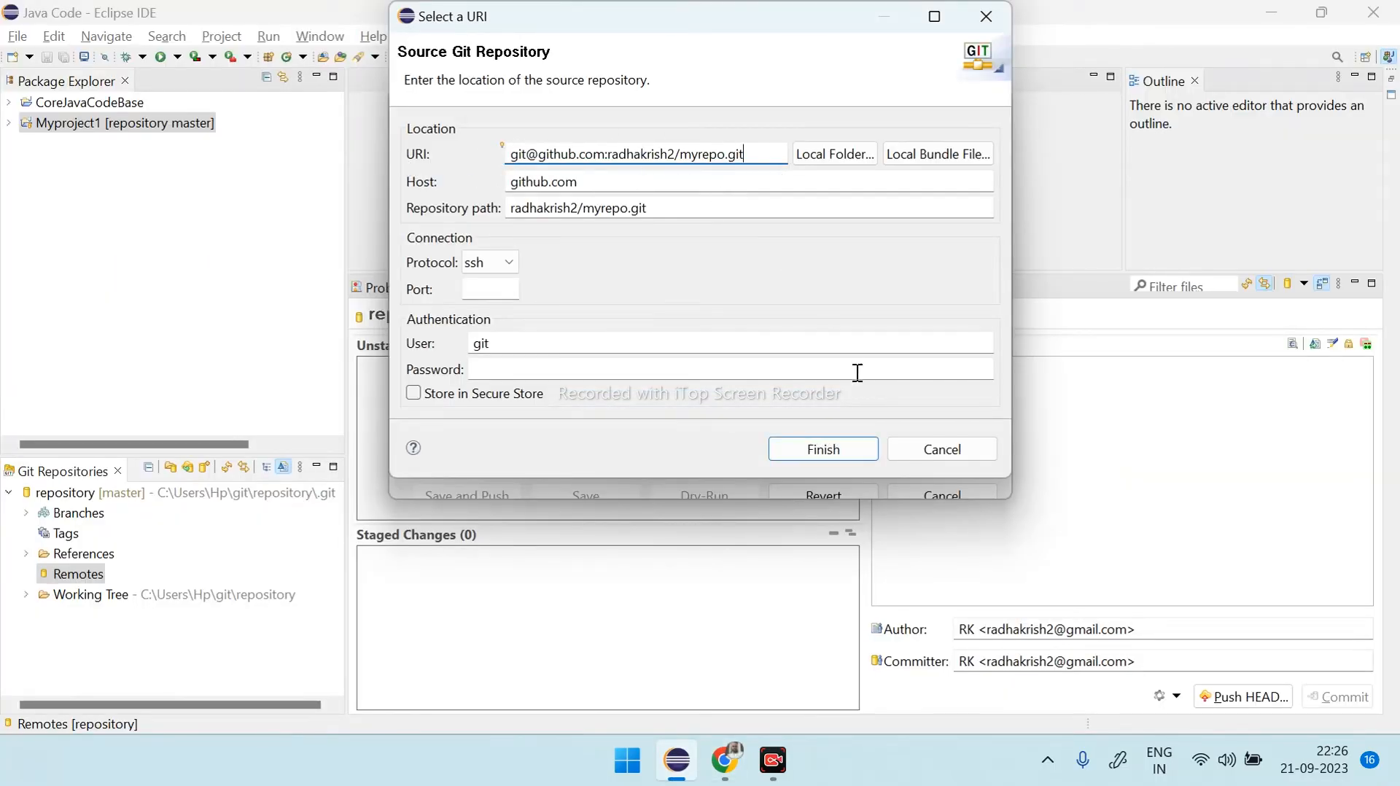
{"action": "left_click", "coordinate": [844, 449]}
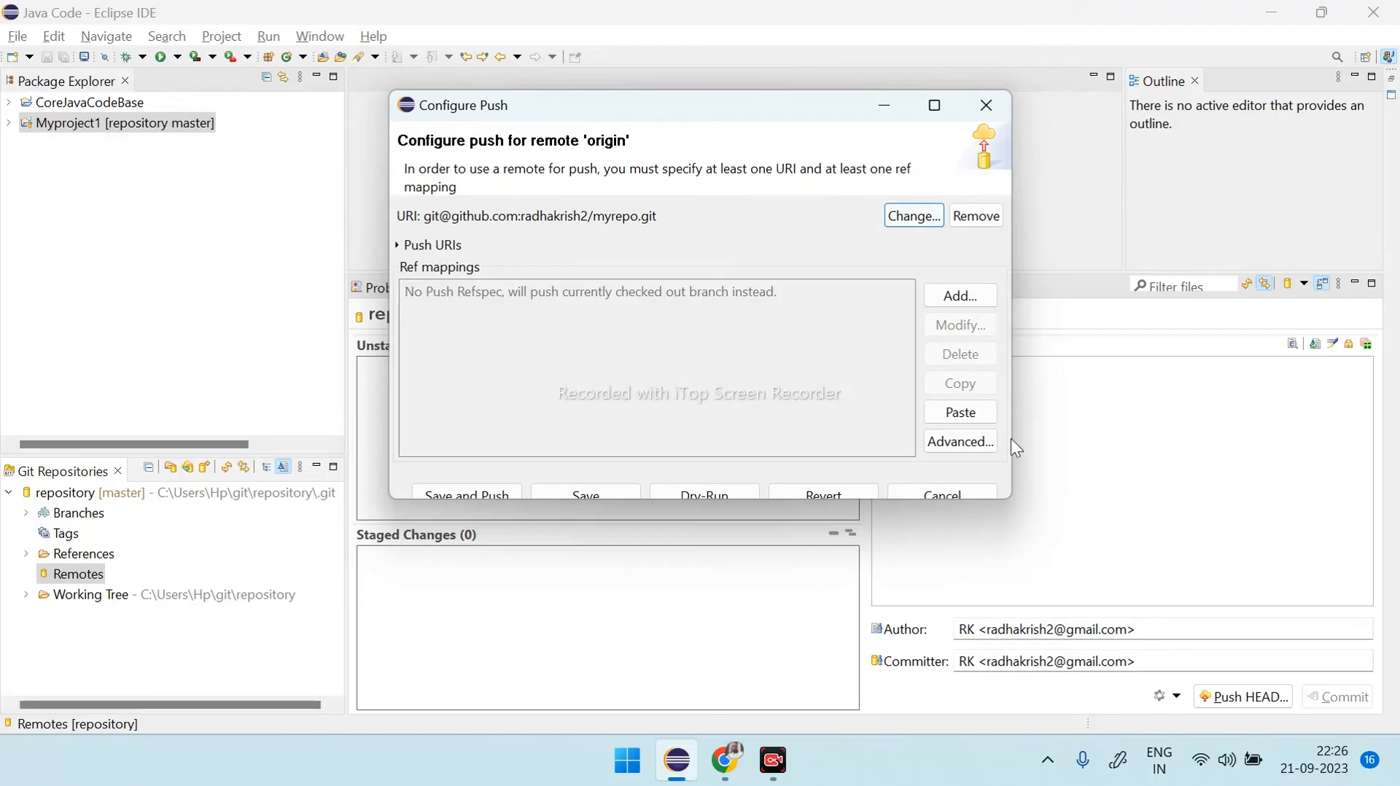
- Add an advanced push ref specification for origin with the master branch as source and refs/heads/master as destination
{"action": "left_click", "coordinate": [978, 443]}
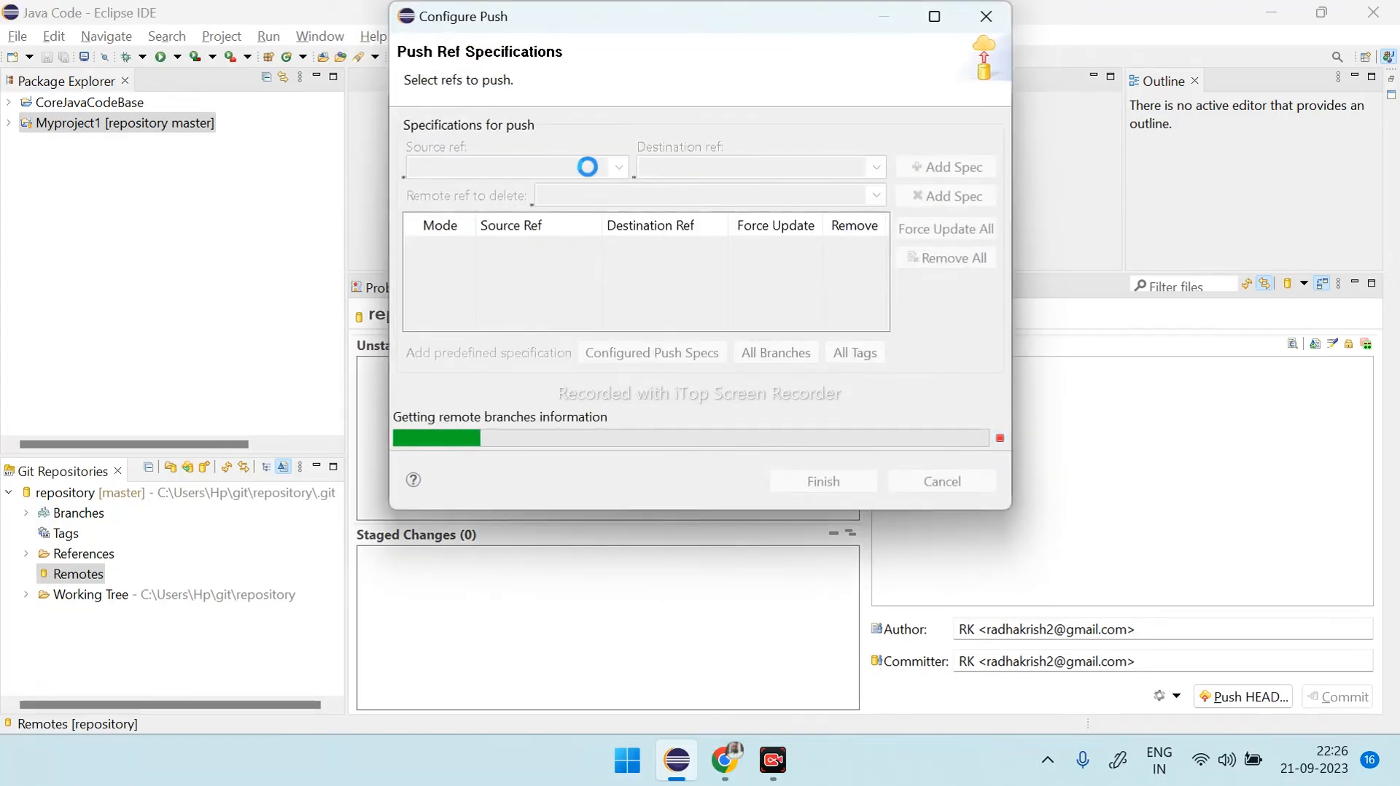
{"action": "left_click", "coordinate": [619, 167]}
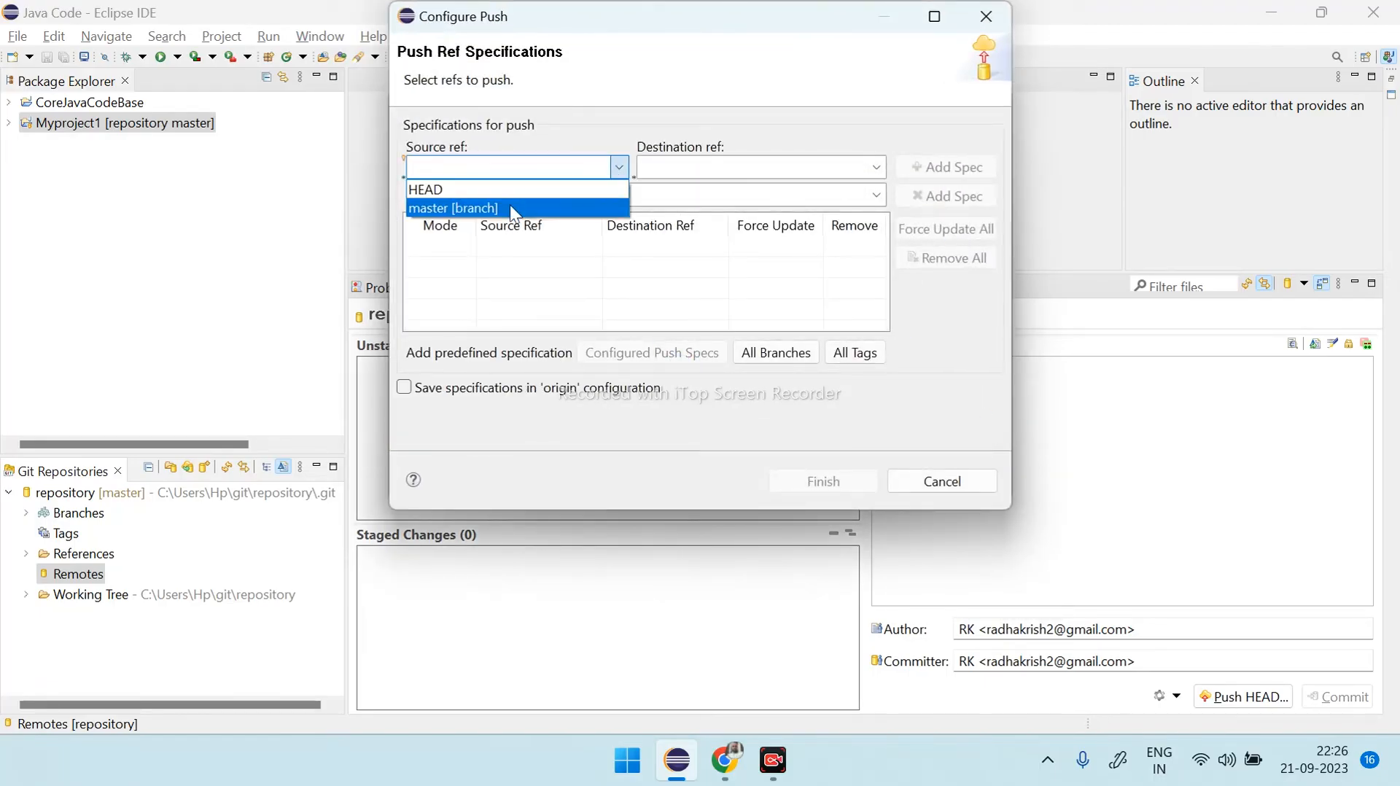
{"action": "left_click", "coordinate": [511, 207]}
{"action": "left_click", "coordinate": [619, 167]}
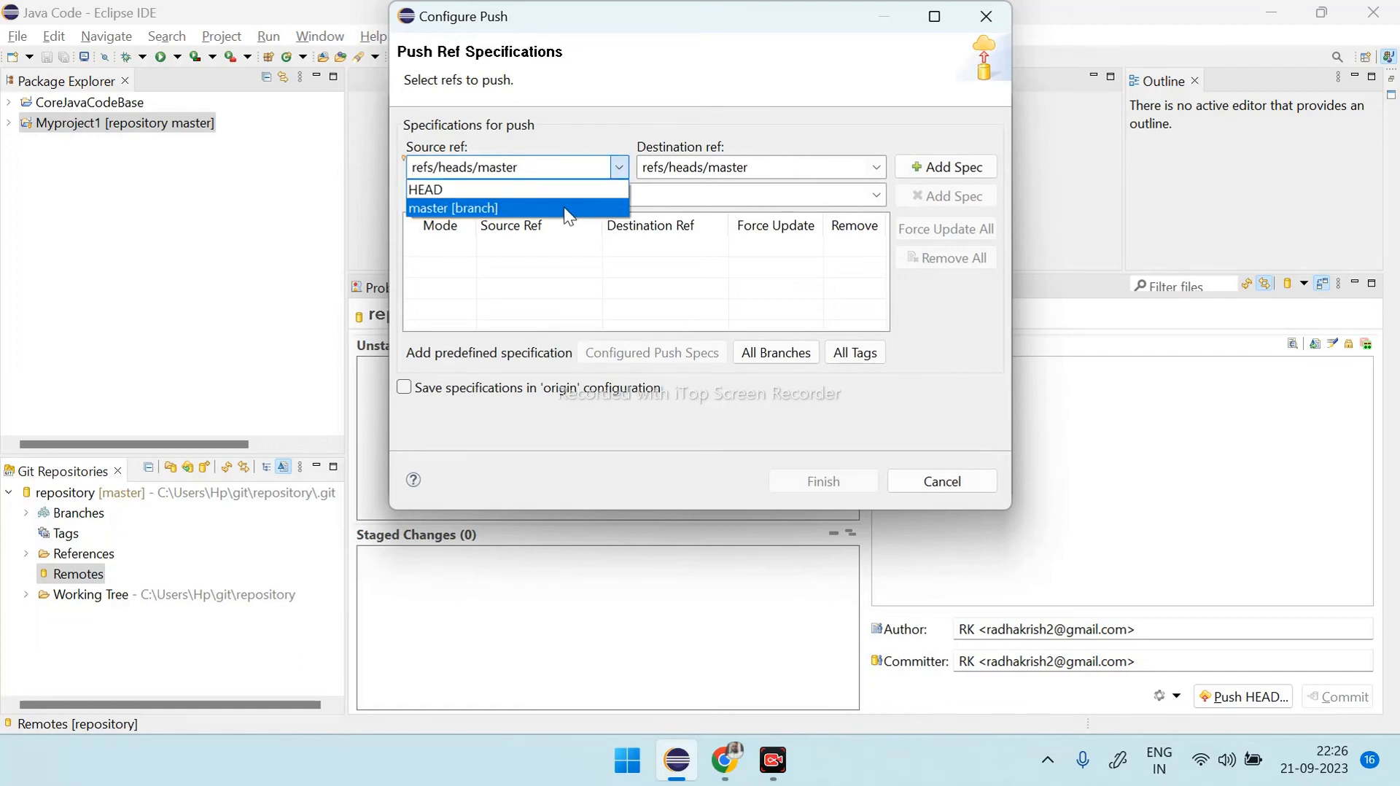
{"action": "left_click", "coordinate": [566, 208]}
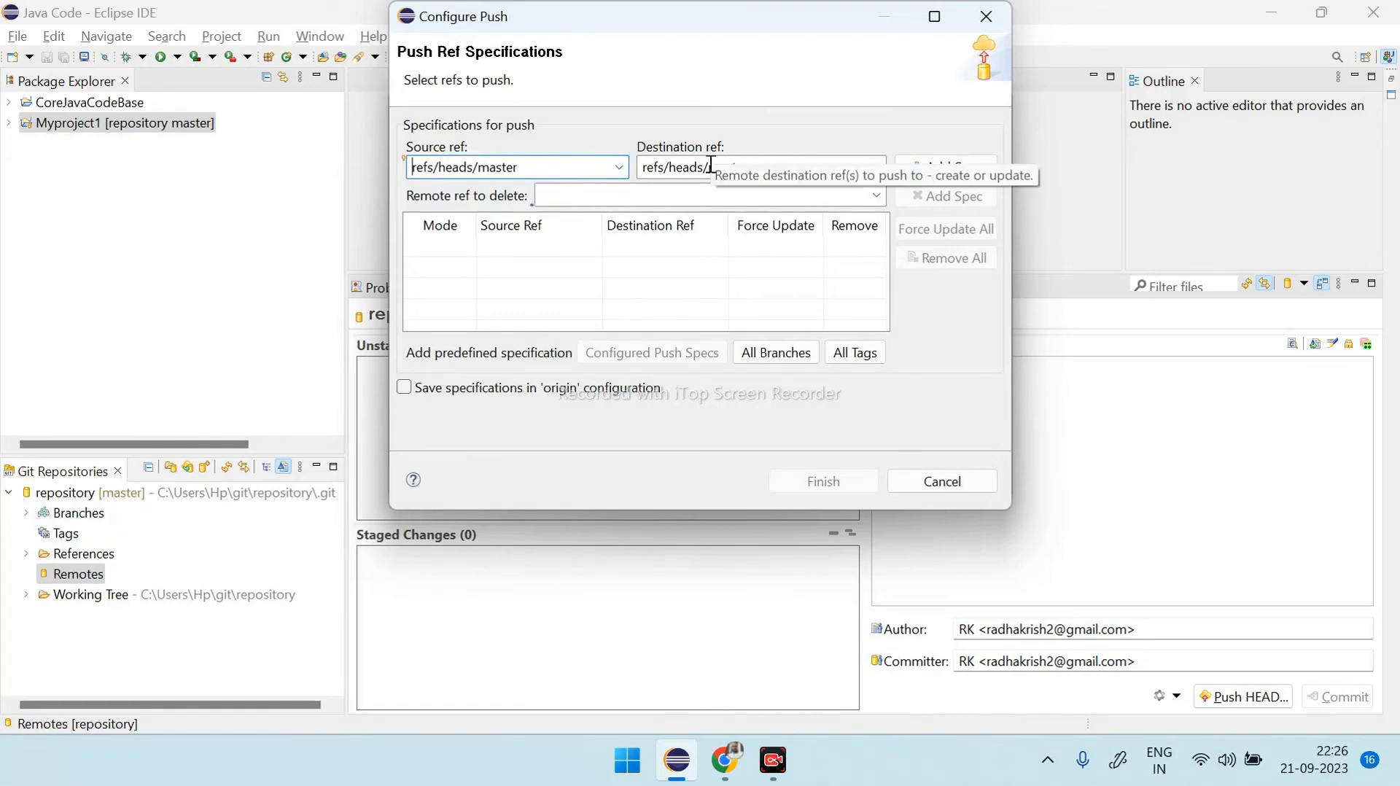
{"action": "left_click", "coordinate": [945, 172]}
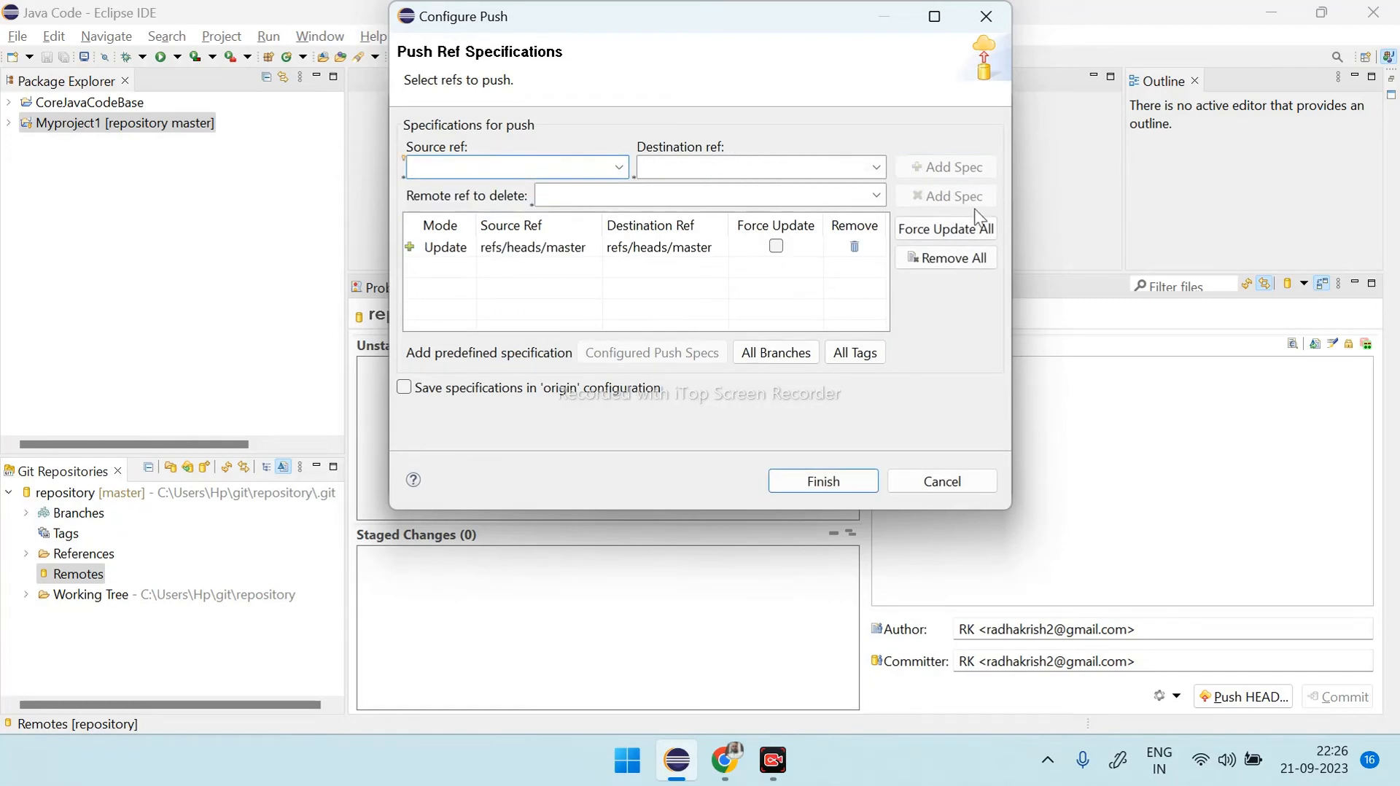
{"action": "left_click", "coordinate": [824, 481]}
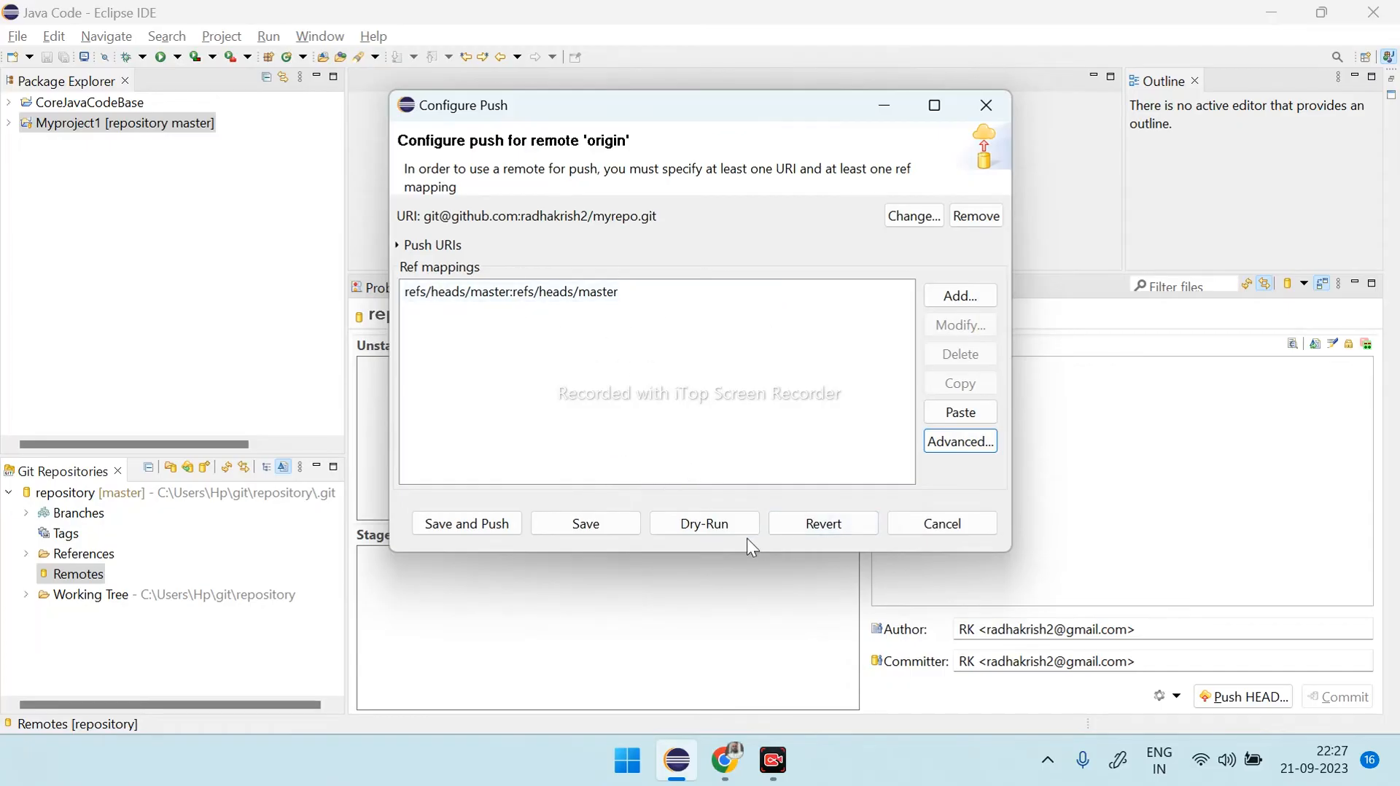
- Test the push to origin with a dry run, and save the configuration and push the master branch
{"action": "left_click", "coordinate": [700, 527]}
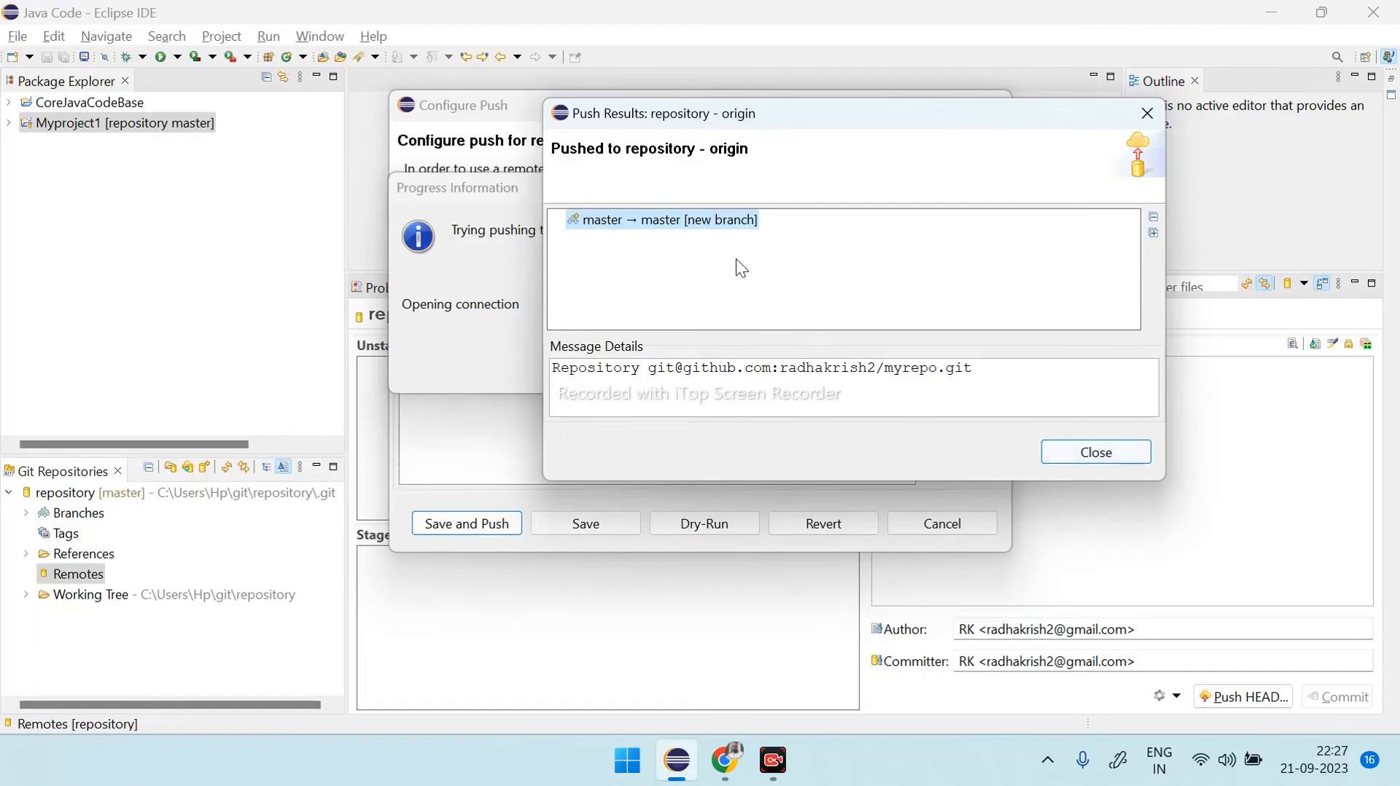
{"action": "left_click", "coordinate": [1096, 453]}
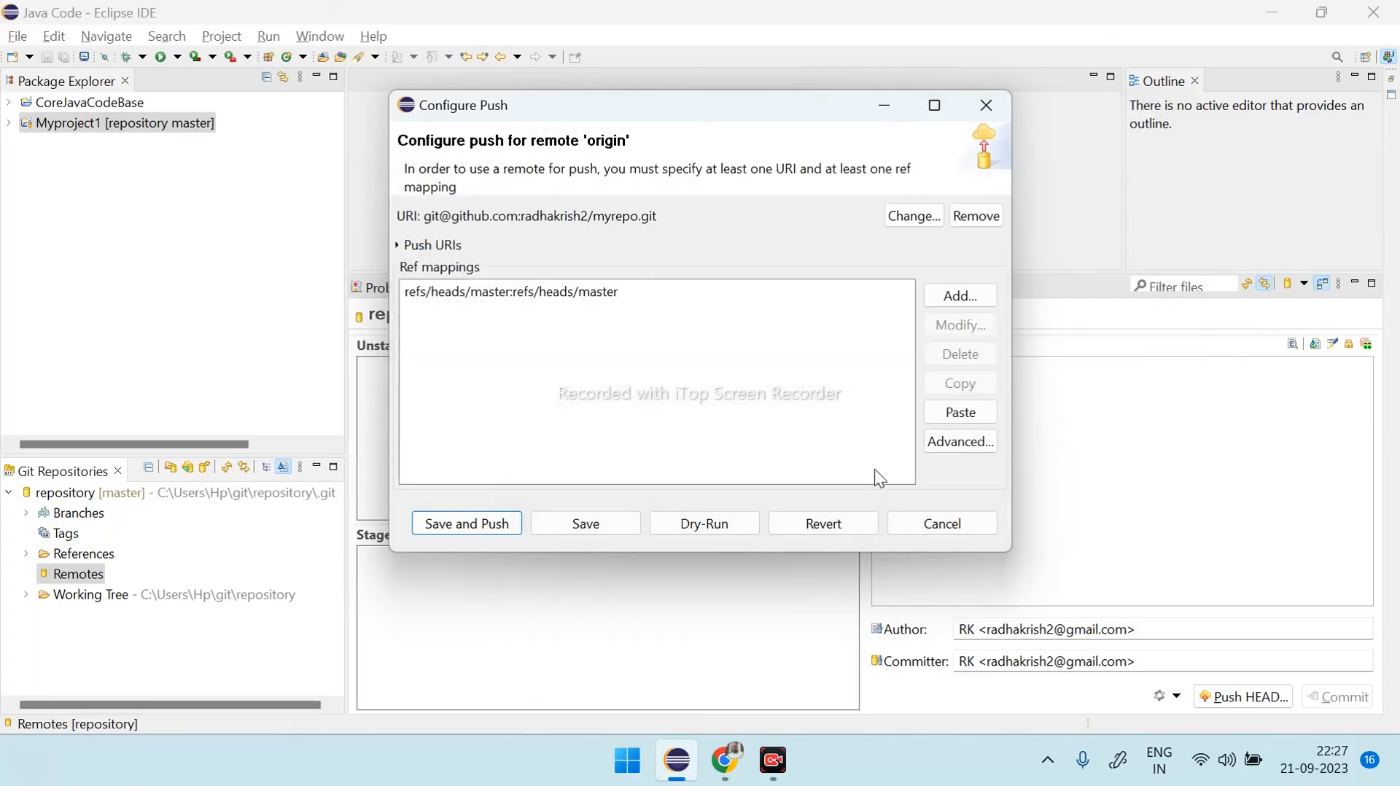
{"action": "left_click", "coordinate": [486, 524]}
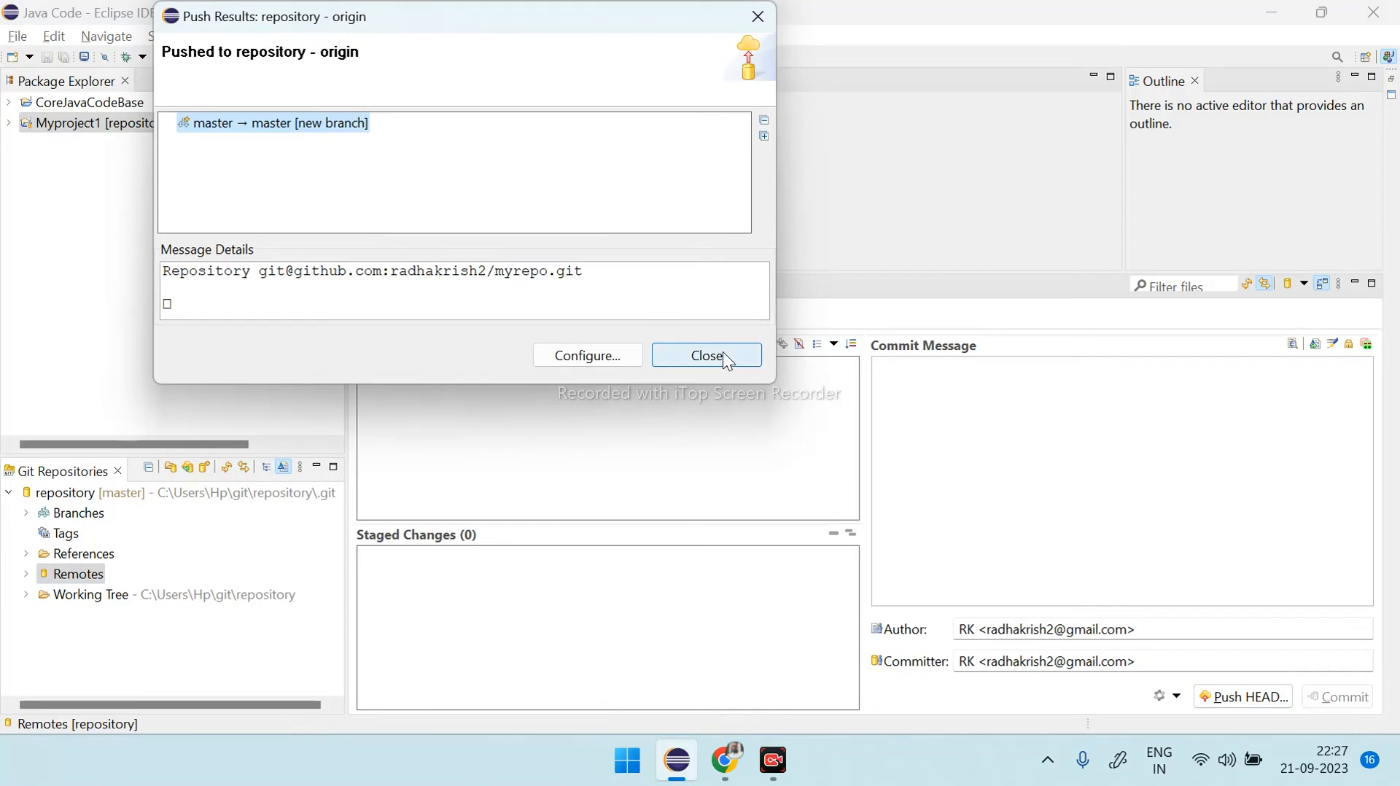
{"action": "left_click", "coordinate": [678, 356]}
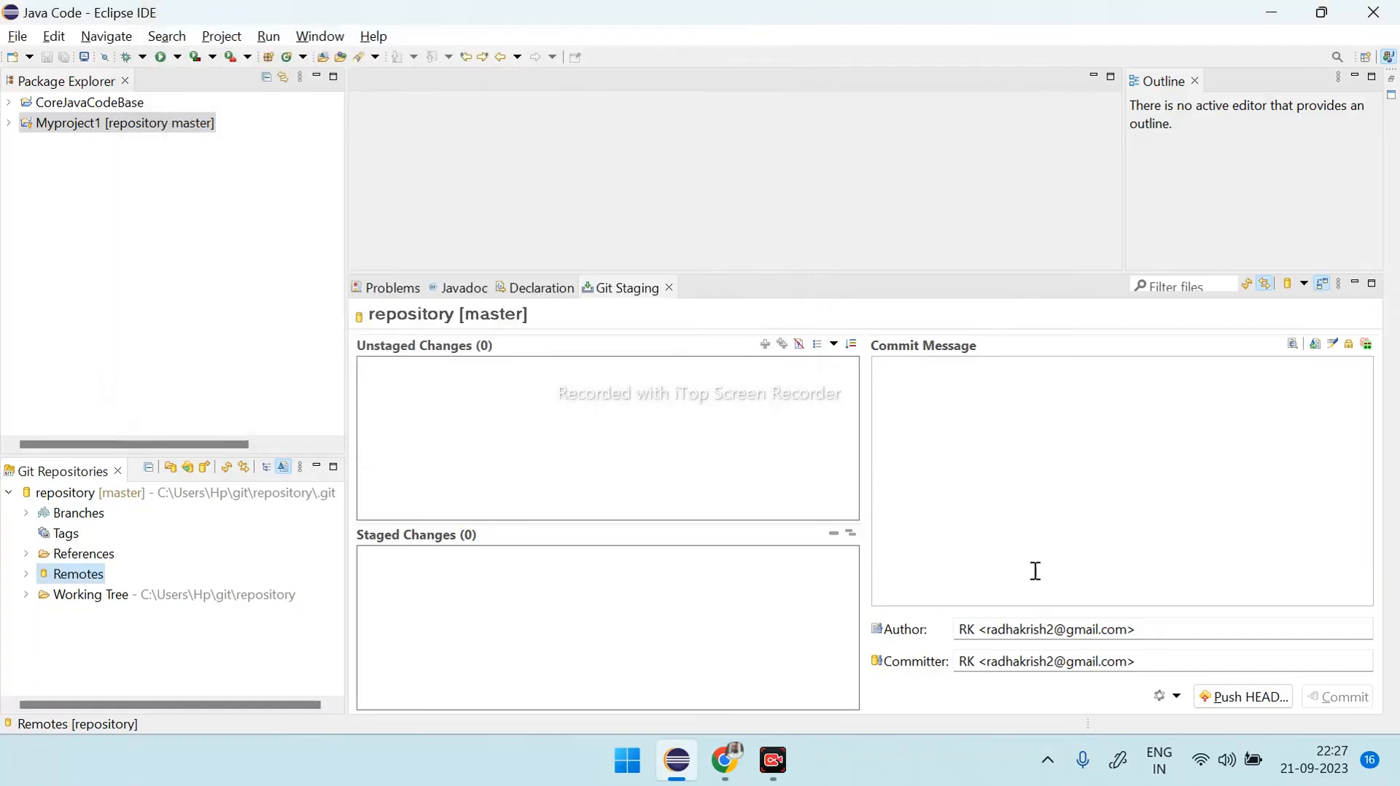
- Switch to GitHub in Chrome, refresh the myrepo code page, and examine Program.java in Myproject1/src/c2tc
{"action": "left_click", "coordinate": [745, 745]}
{"action": "scroll", "coordinate": [328, 334], "scroll_direction": "up", "scroll_amount": 2}
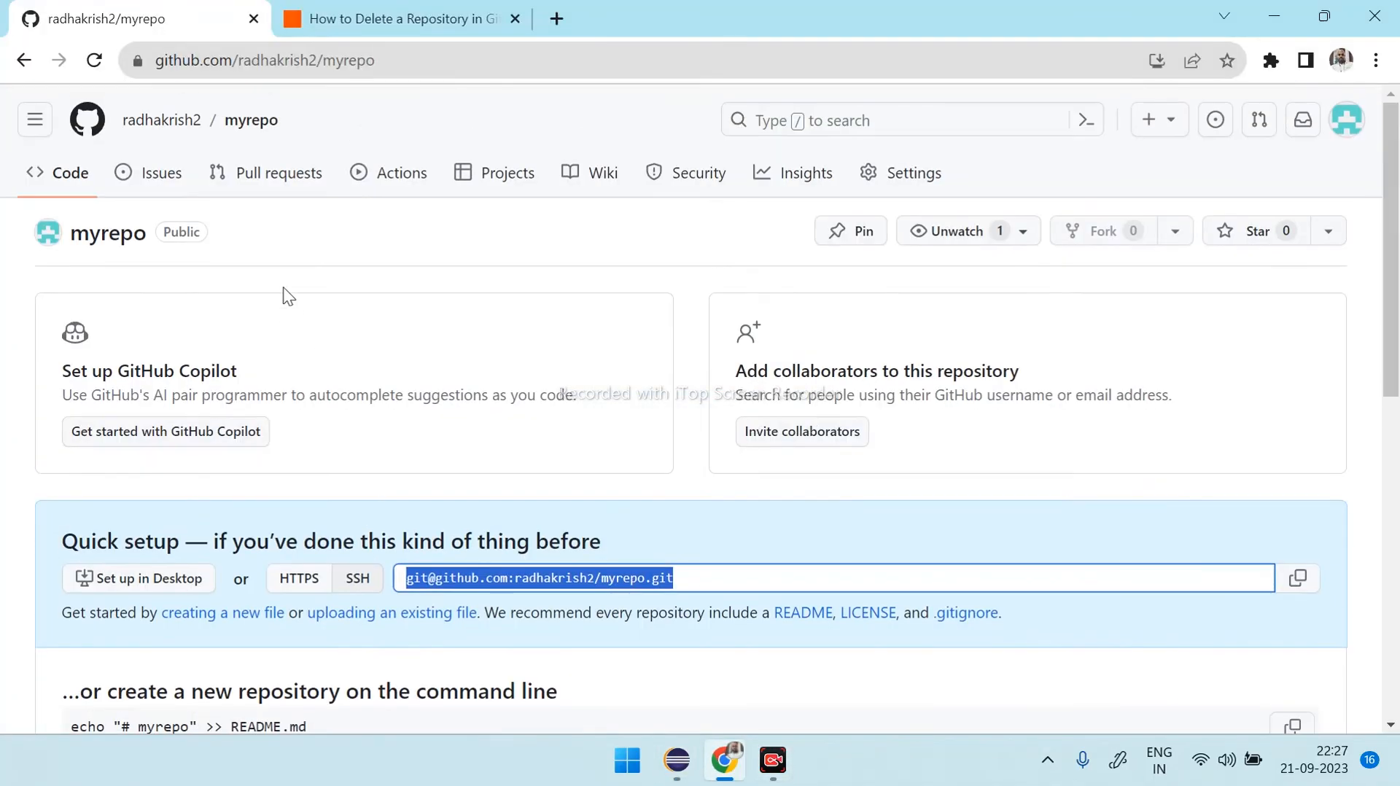
{"action": "left_click", "coordinate": [67, 188]}
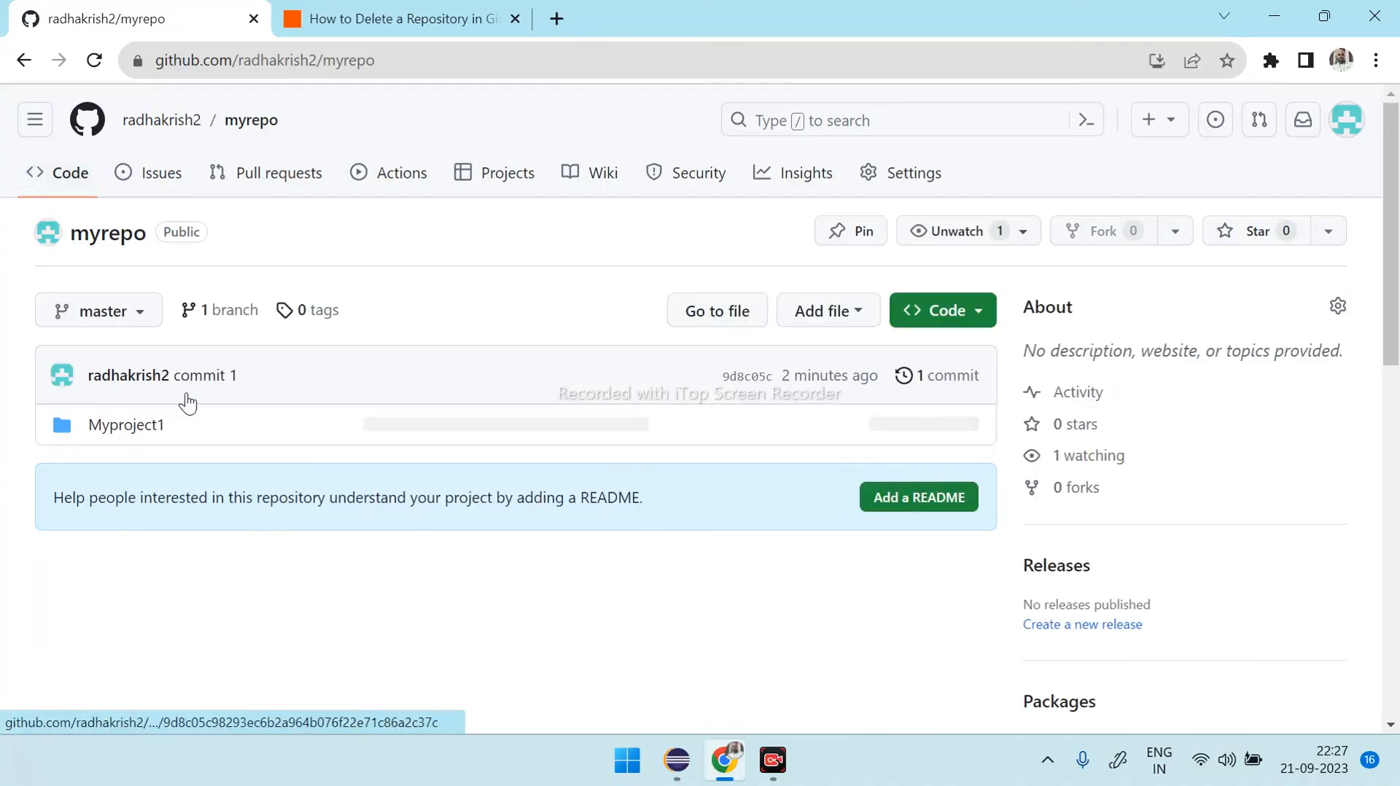
{"action": "left_click", "coordinate": [143, 431]}
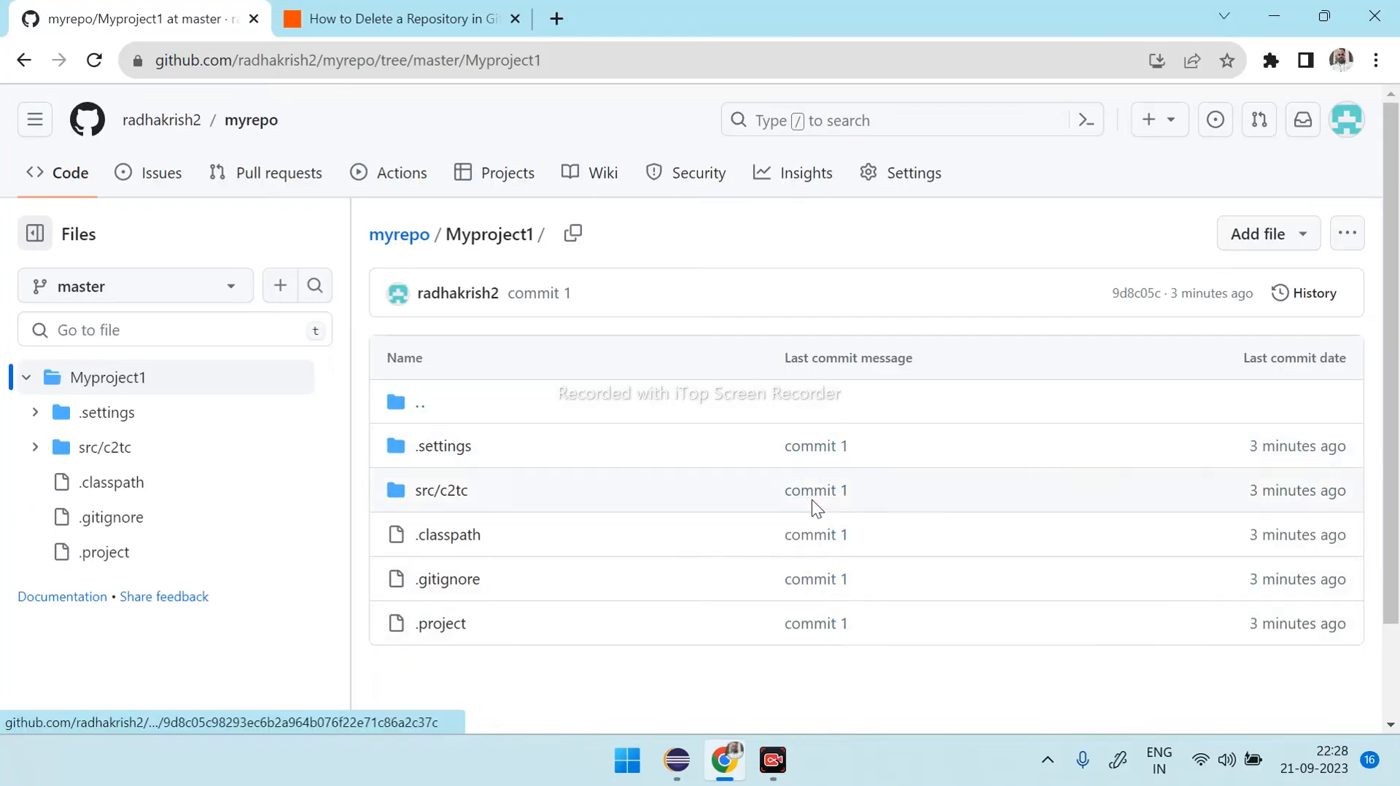
{"action": "left_click", "coordinate": [450, 490]}
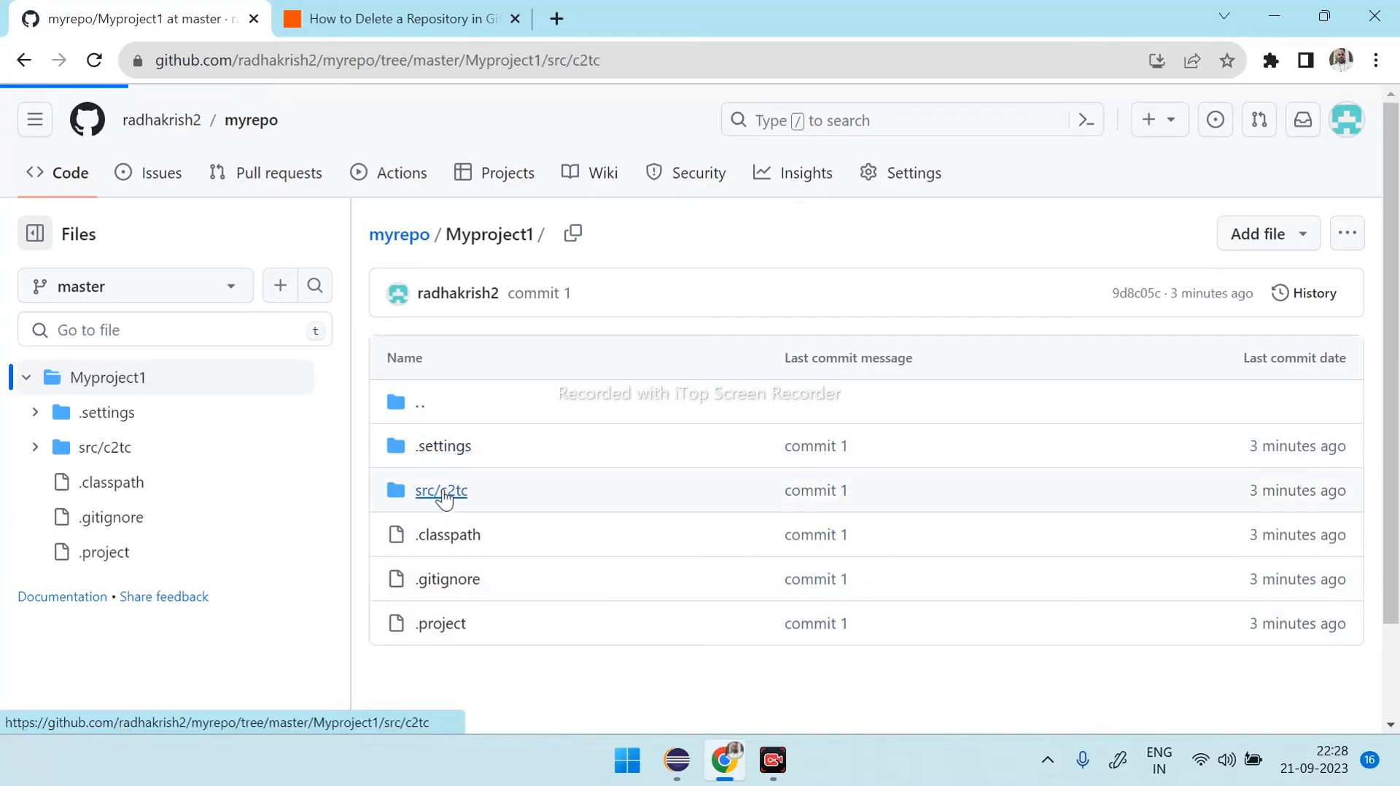
{"action": "left_click", "coordinate": [485, 453]}
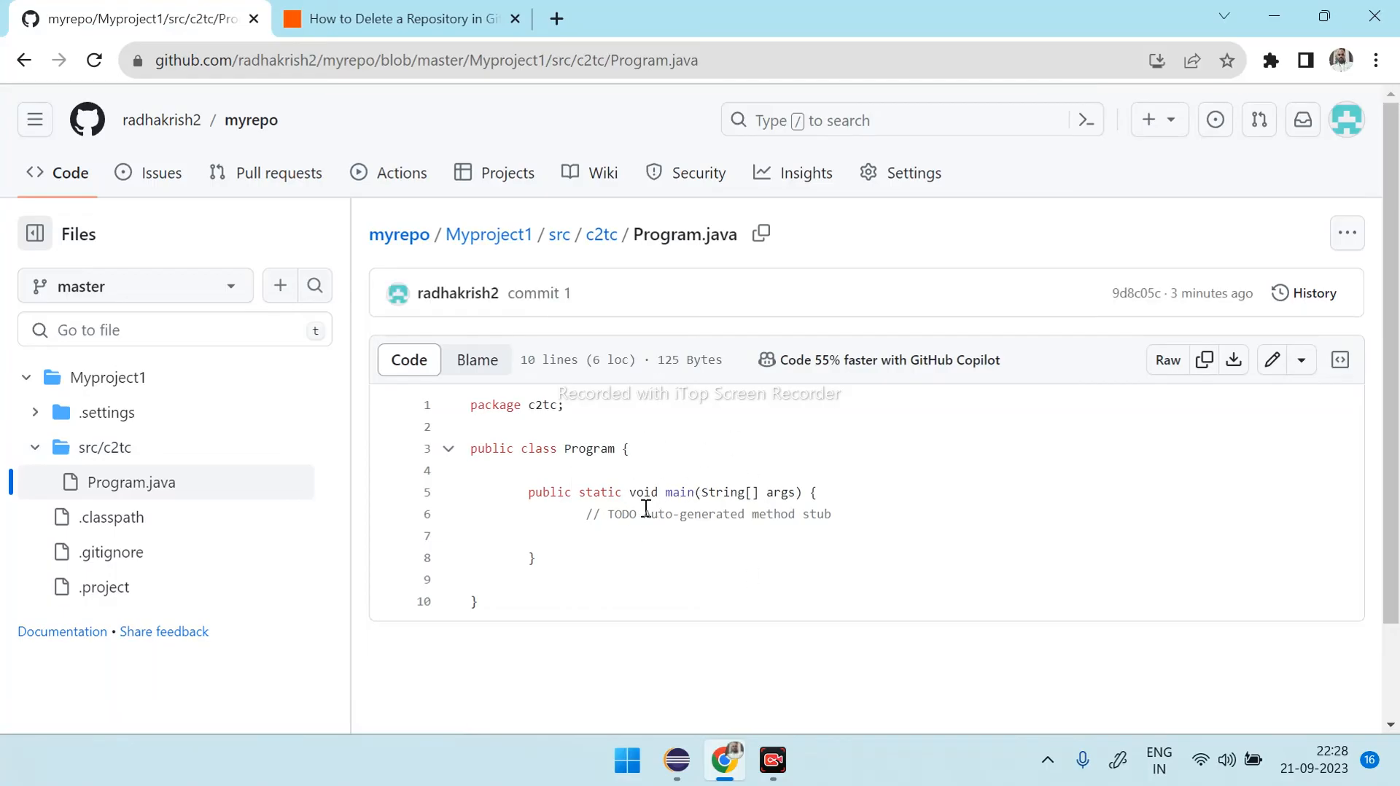
{"action": "left_click_drag", "start_coordinate": [578, 510], "coordinate": [872, 518]}
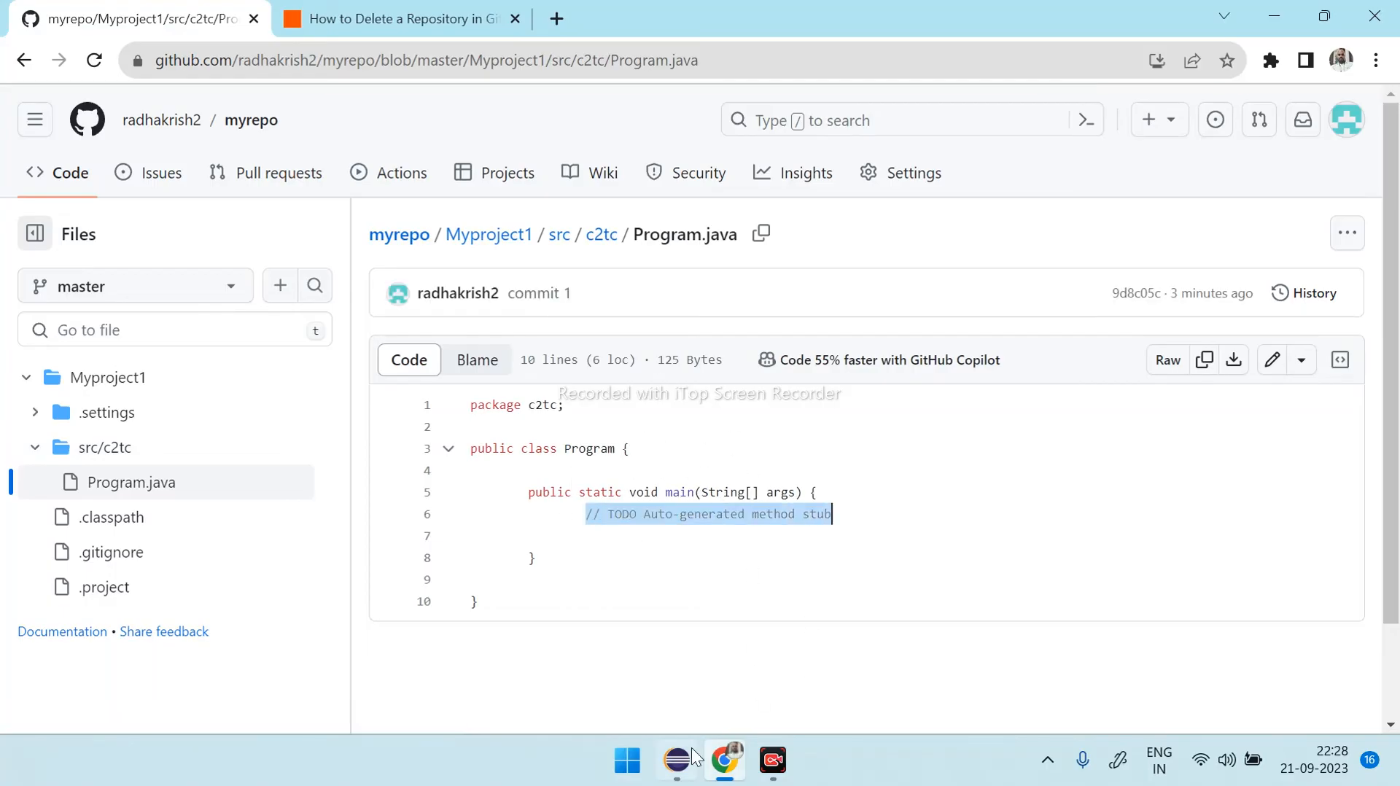
- Switch to Eclipse and open Program.java from the c2tc package of Myproject1
{"action": "left_click", "coordinate": [677, 760]}
{"action": "double_click", "coordinate": [107, 124]}
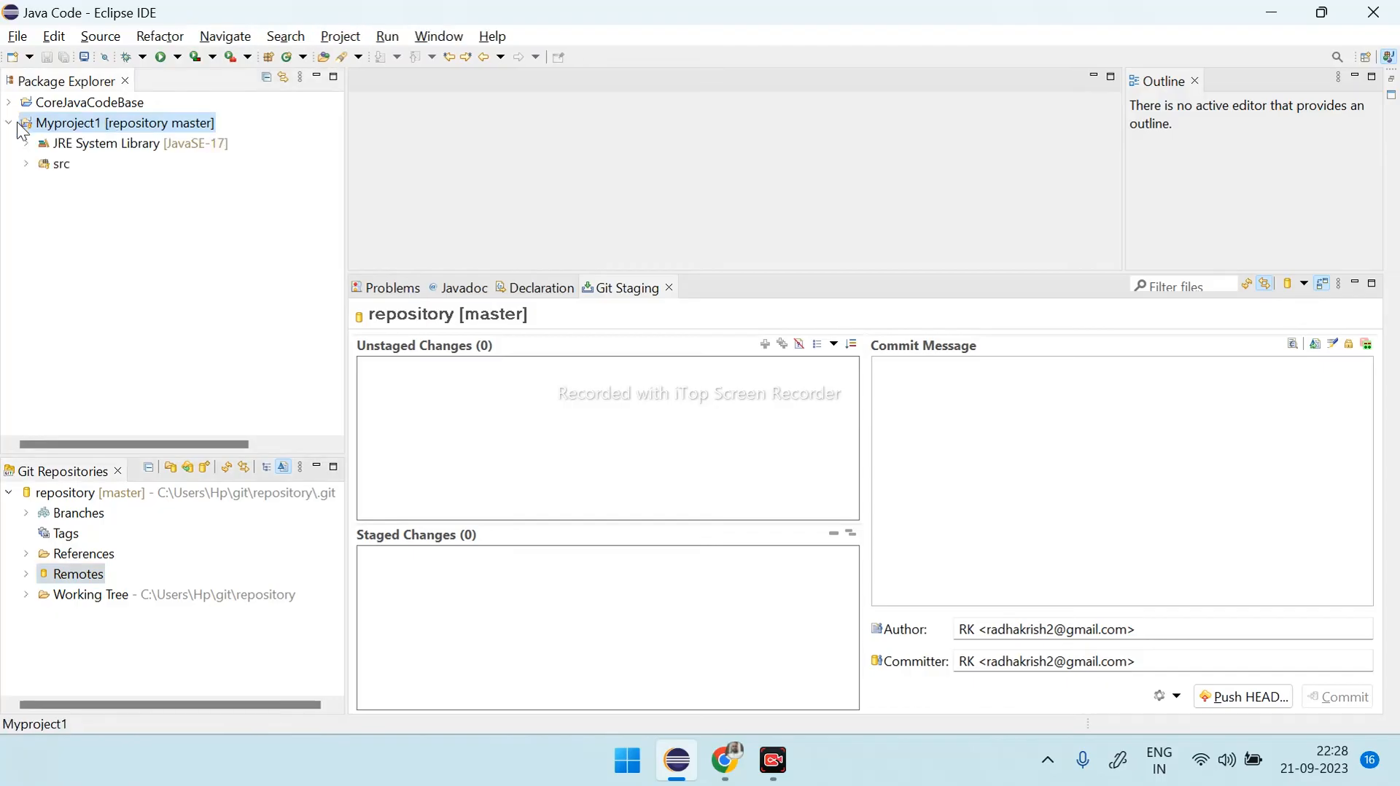
{"action": "double_click", "coordinate": [48, 167]}
{"action": "double_click", "coordinate": [76, 187]}
{"action": "double_click", "coordinate": [138, 205]}
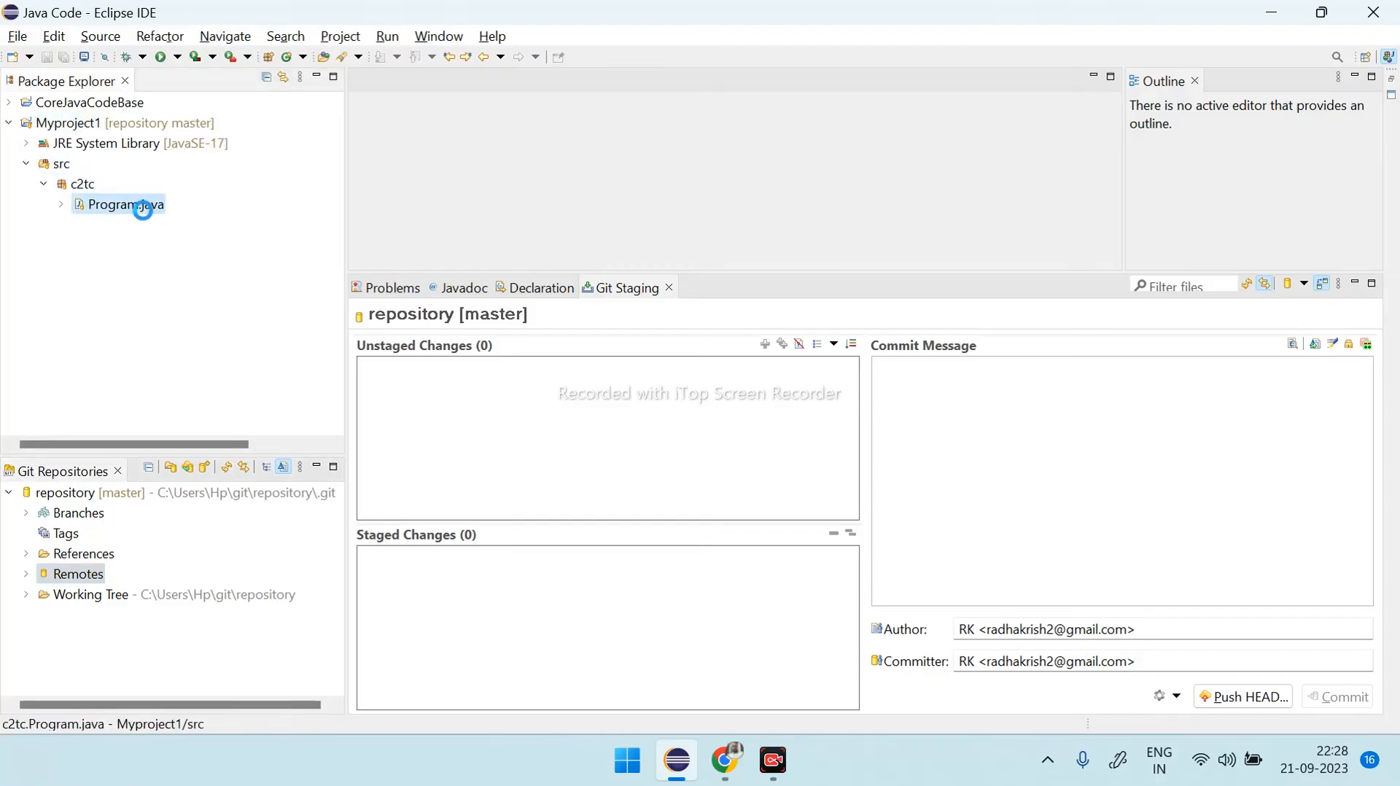
- Add System.out.println("Welcome to Github"); on line 7 inside the main method of Program.java and save the file
{"action": "left_click", "coordinate": [563, 203]}
{"action": "key", "text": "Tab"}
{"action": "key", "text": "Tab"}
{"action": "type", "text": "Syst"}
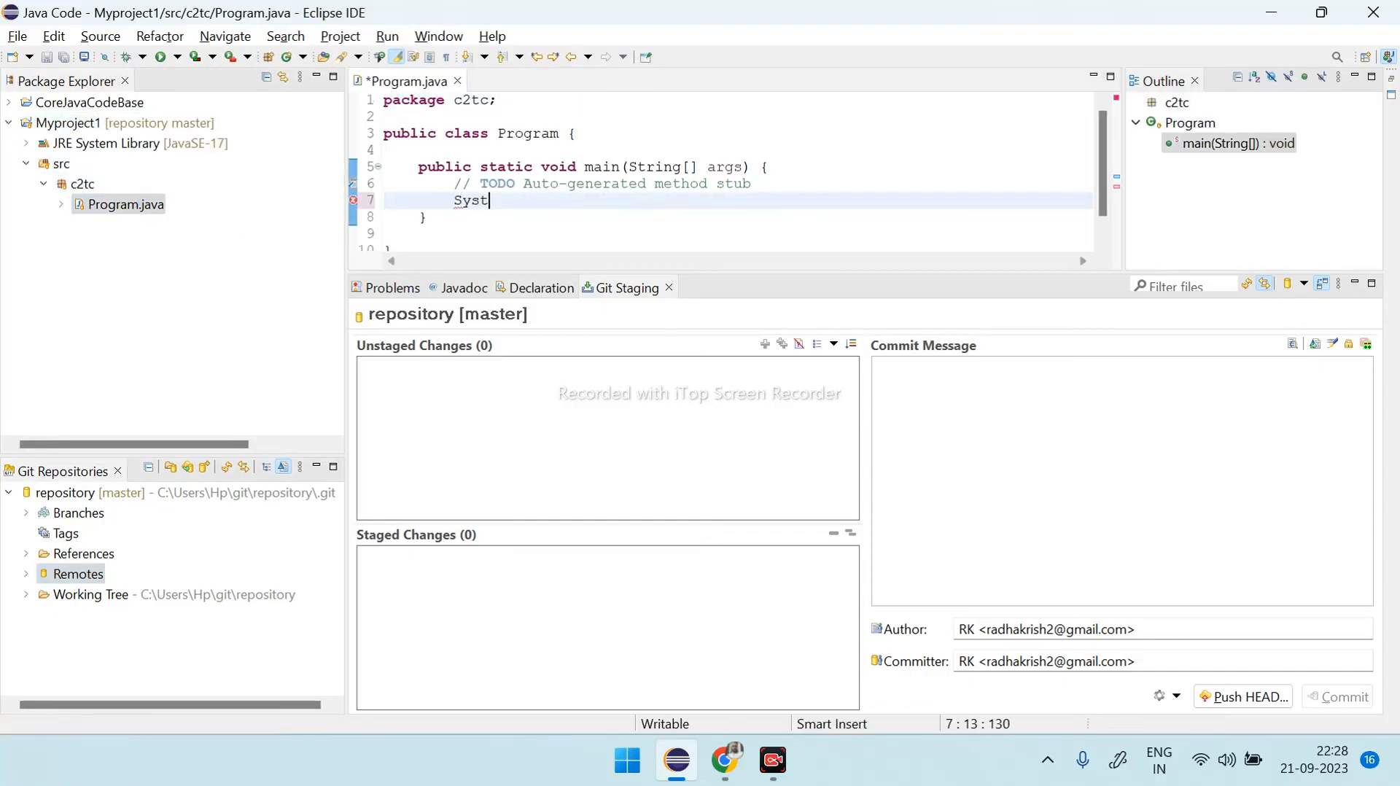
{"action": "type", "text": "em.out.println();"}
{"action": "key", "text": "Left"}
{"action": "key", "text": "Left"}
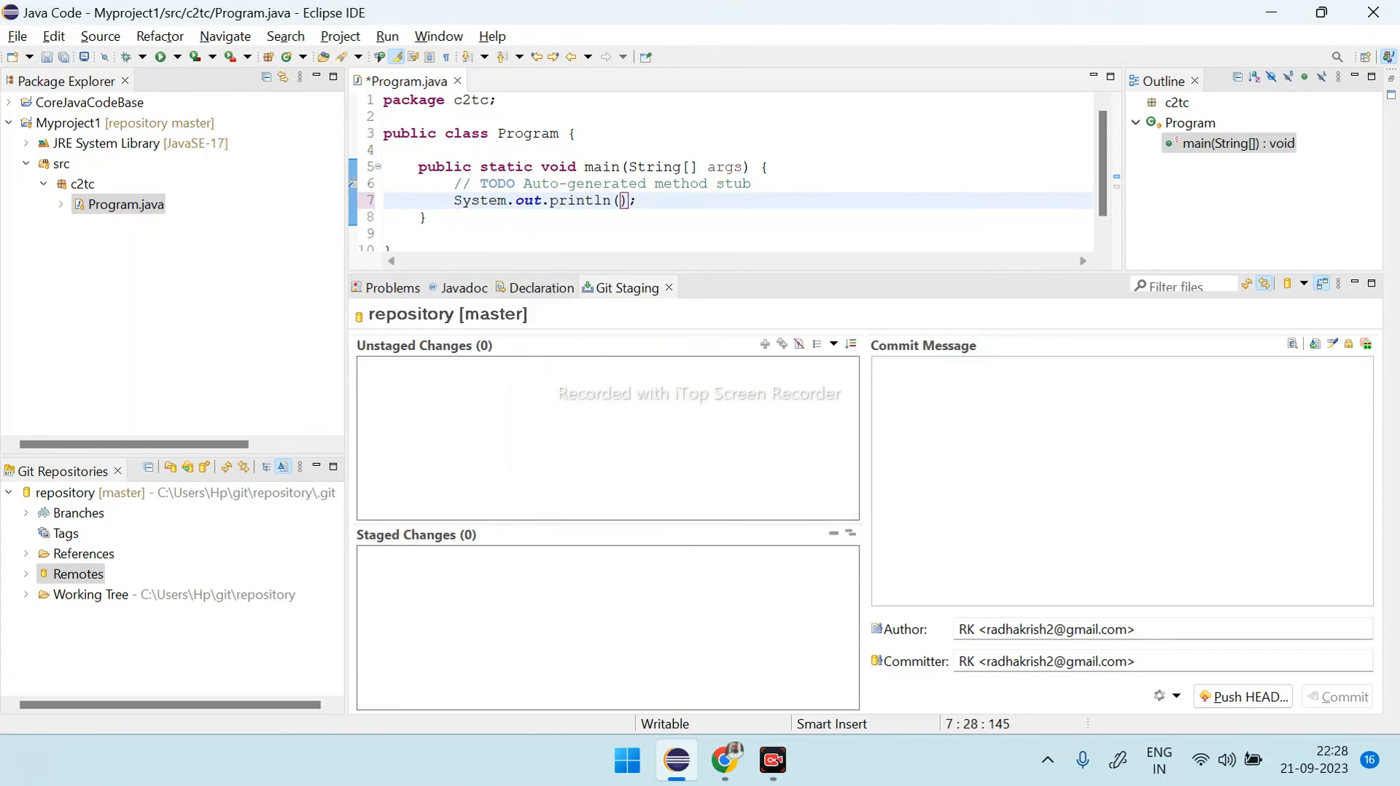
{"action": "type", "text": "\"Welcome to "}
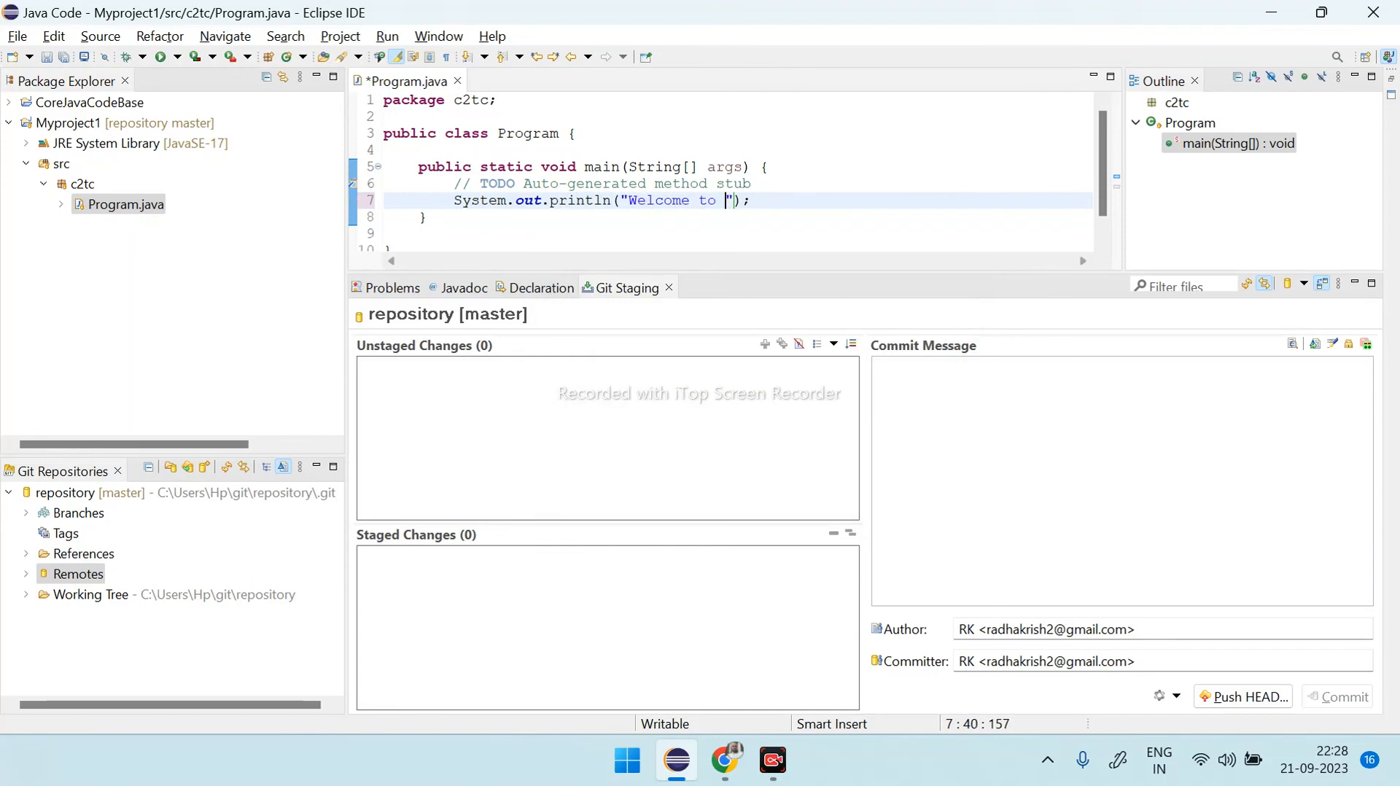
{"action": "type", "text": "Githy"}
{"action": "key", "text": "BackSpace"}
{"action": "type", "text": "ub"}
{"action": "key", "text": "ctrl+s"}
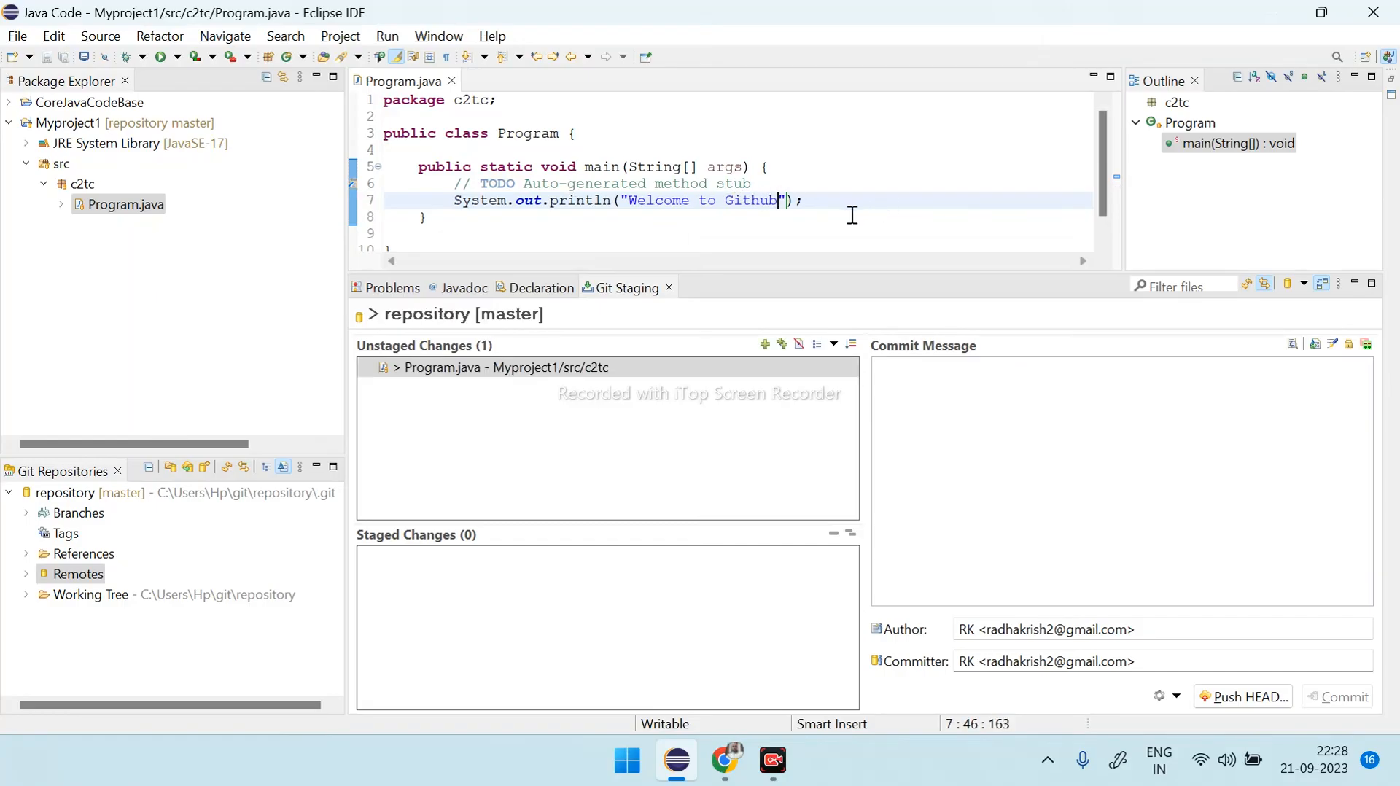
- Stage the modified Program.java from Myproject1/src/c2tc by adding it to the Git index
{"action": "left_click", "coordinate": [469, 372]}
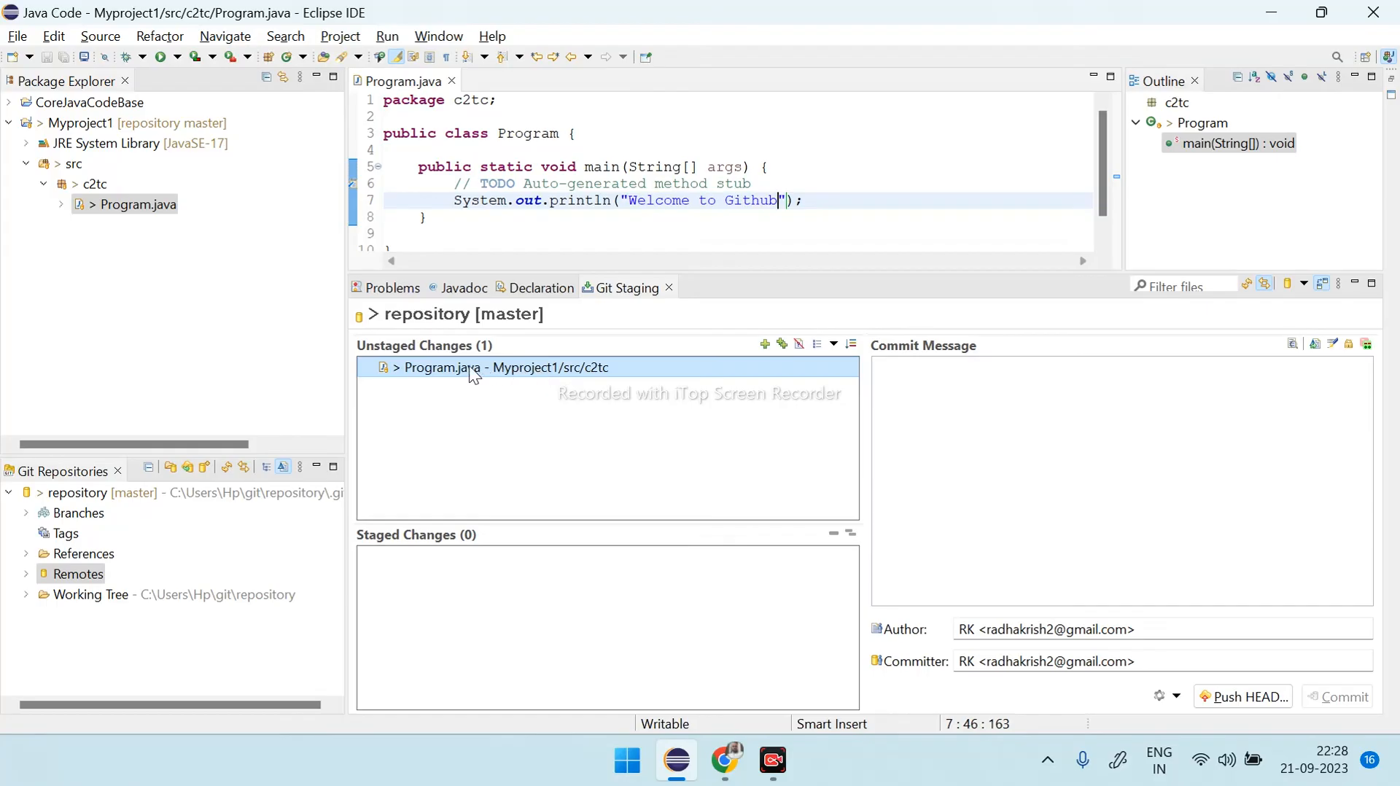
{"action": "left_click", "coordinate": [528, 368]}
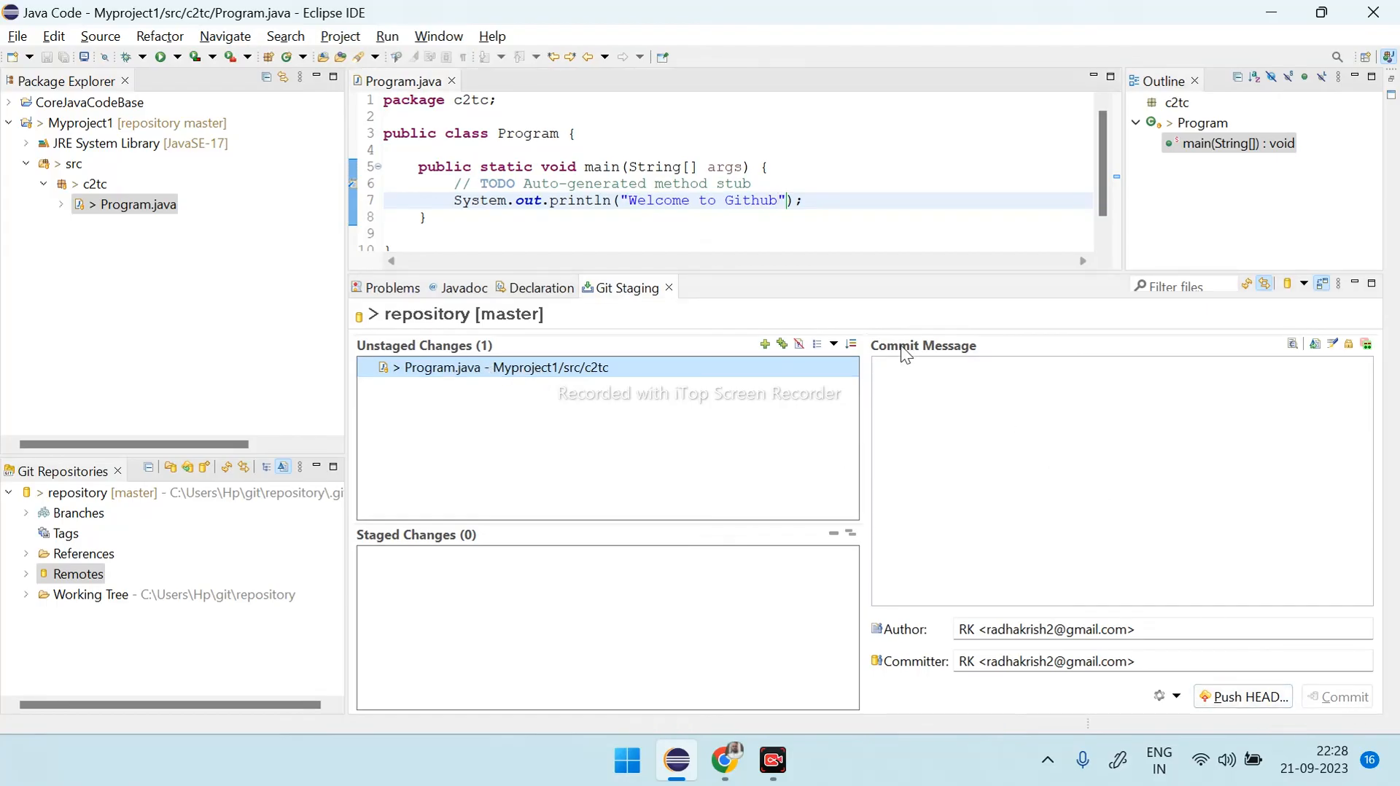
{"action": "left_click", "coordinate": [910, 371]}
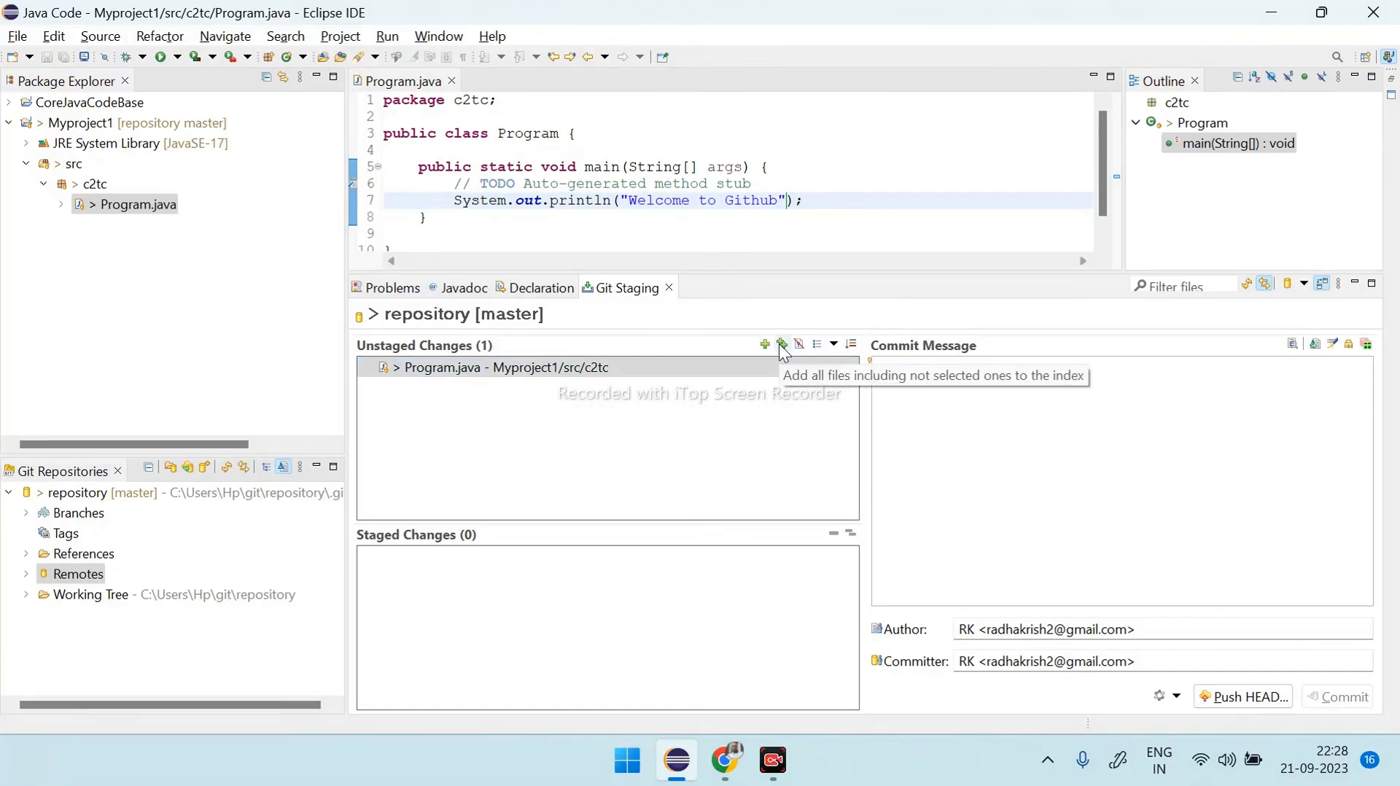
{"action": "left_click", "coordinate": [675, 368]}
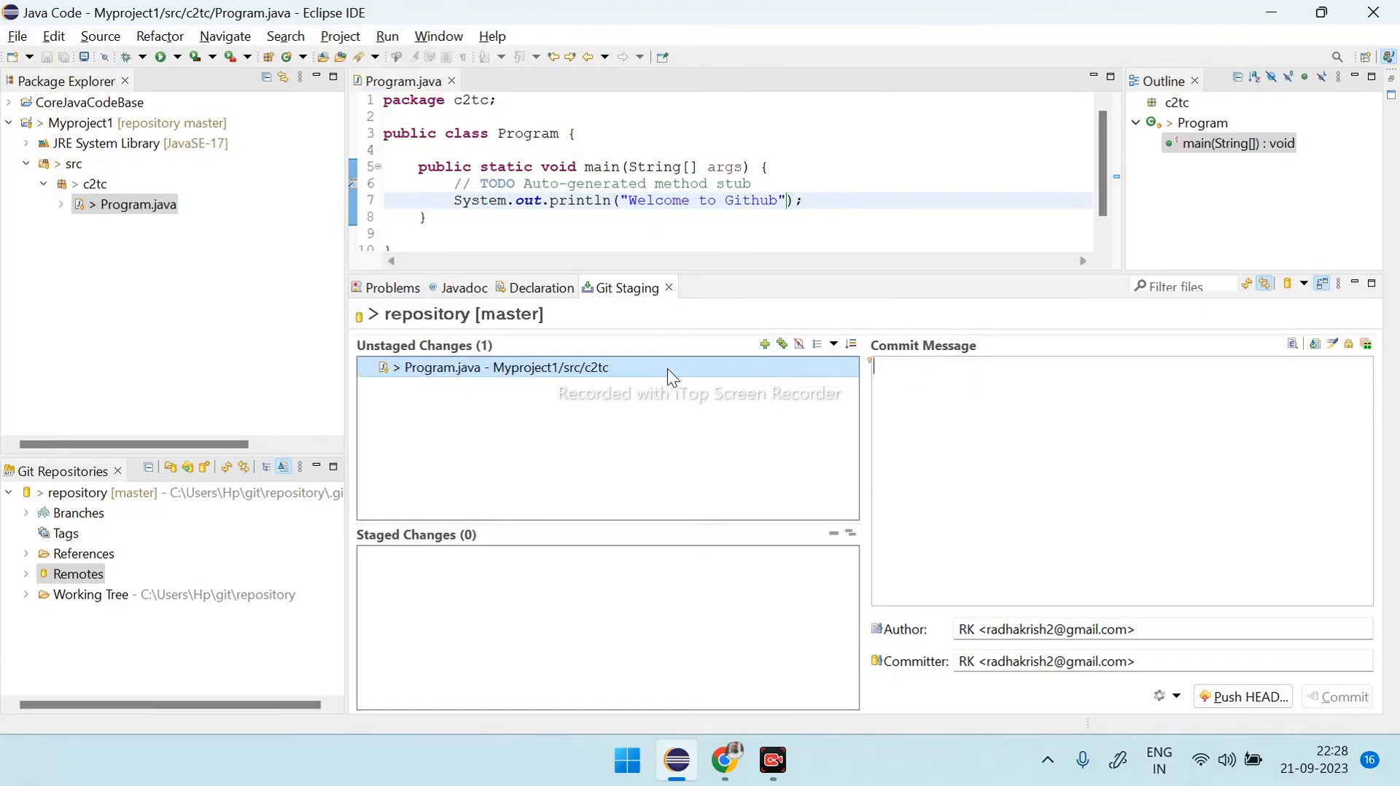
{"action": "left_click", "coordinate": [766, 344]}
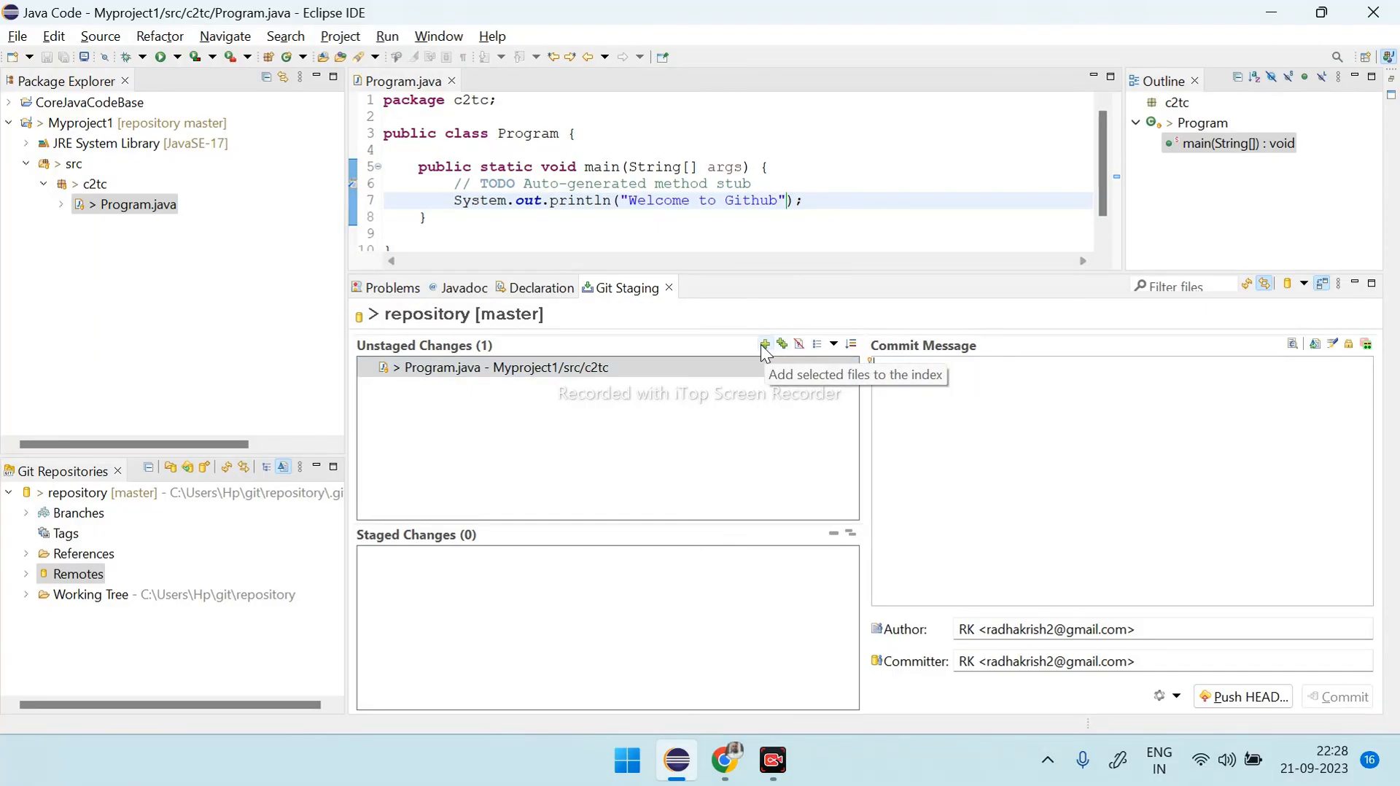
{"action": "left_click", "coordinate": [765, 344]}
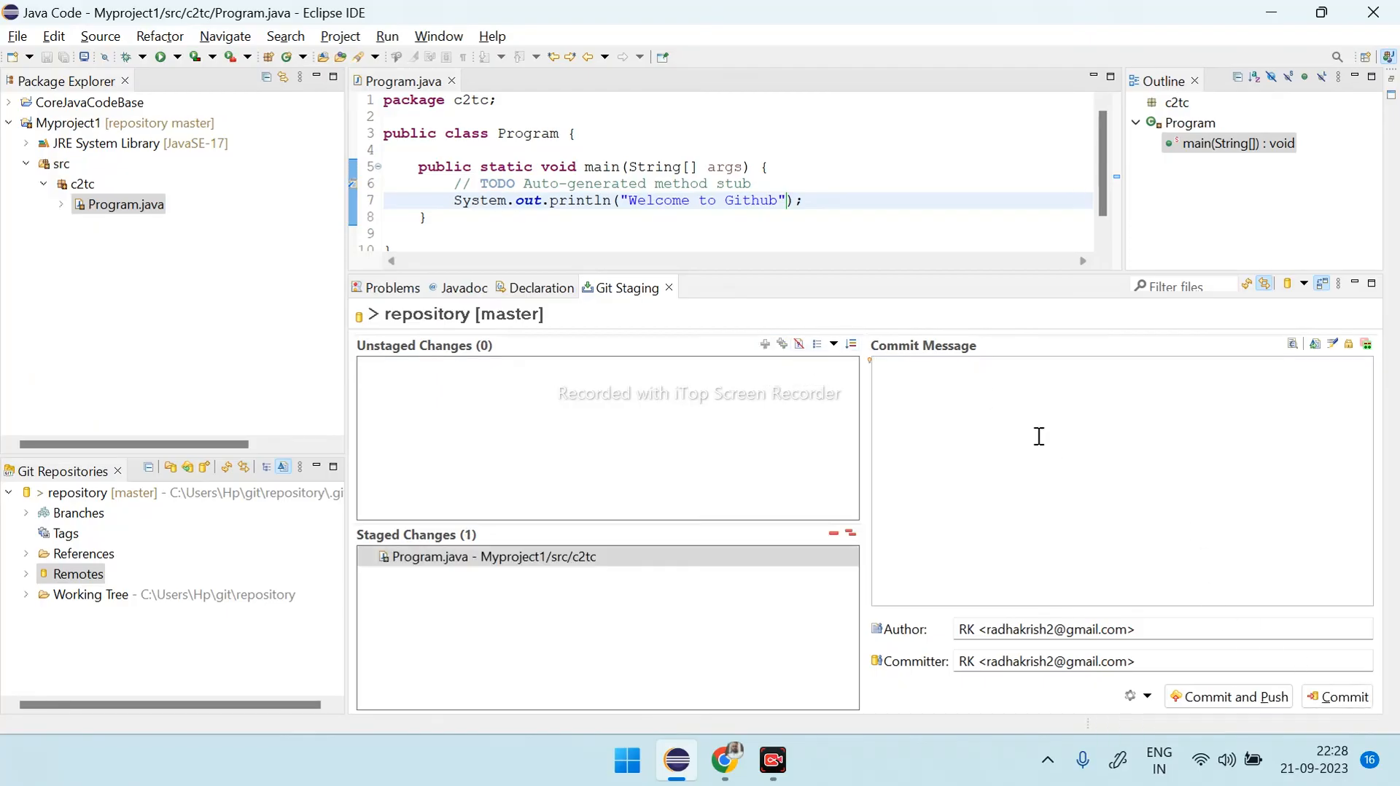
- Enter "commit 2" as the commit message and commit the staged Program.java change to the local repository
{"action": "type", "text": "commit 2"}
{"action": "left_click_drag", "start_coordinate": [882, 366], "coordinate": [911, 376]}
{"action": "left_click", "coordinate": [951, 370]}
{"action": "left_click", "coordinate": [1335, 697]}
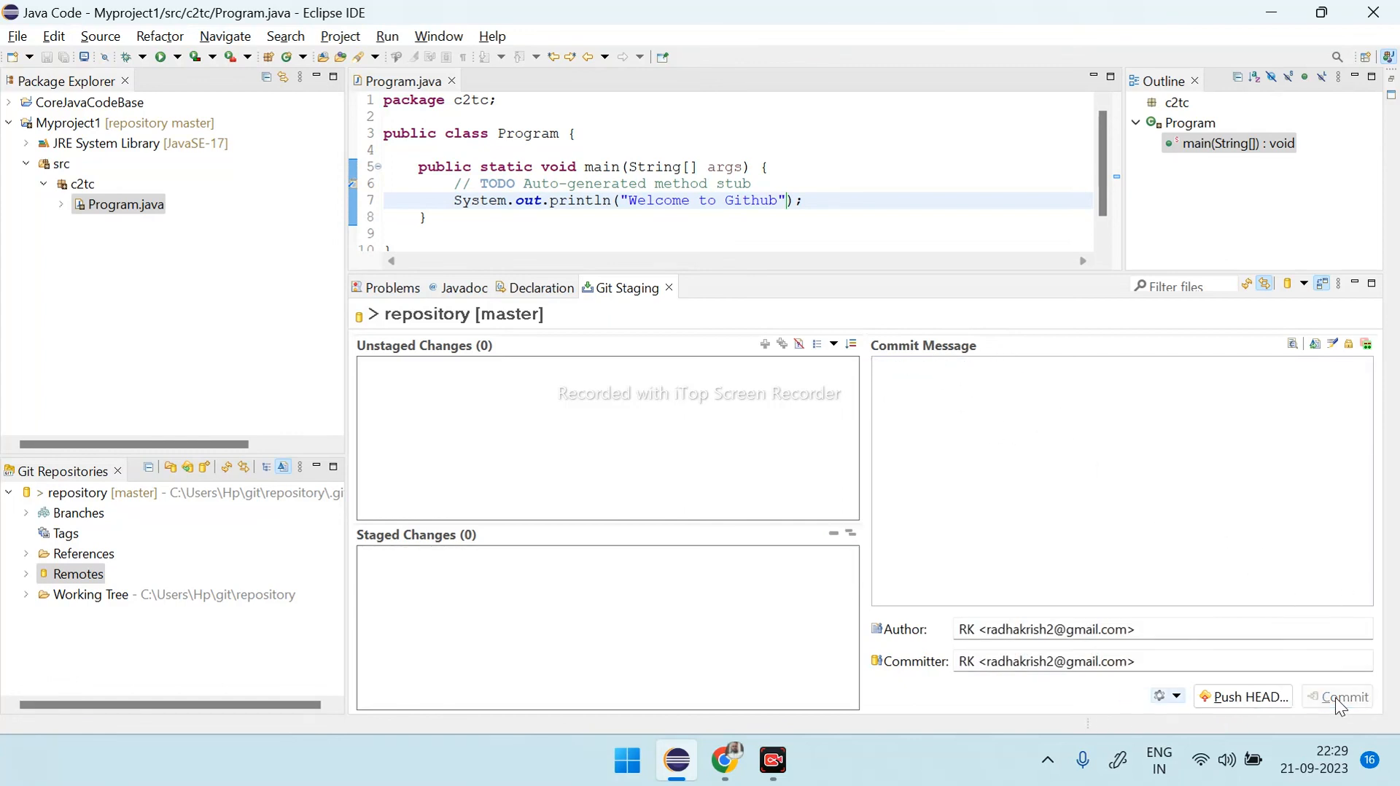
- Push the local master branch to the master branch on the origin remote and dismiss the push results
{"action": "left_click", "coordinate": [1235, 700]}
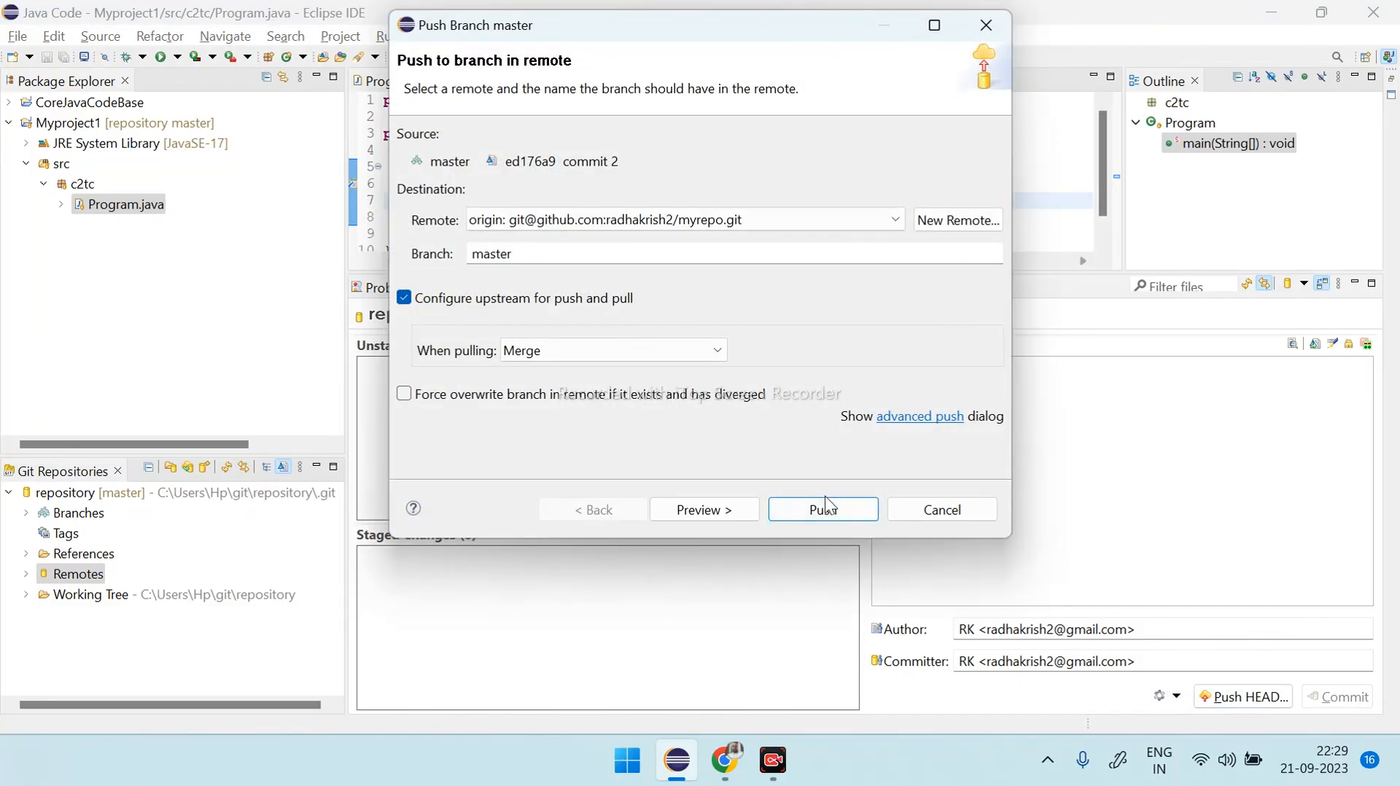
{"action": "left_click", "coordinate": [825, 508]}
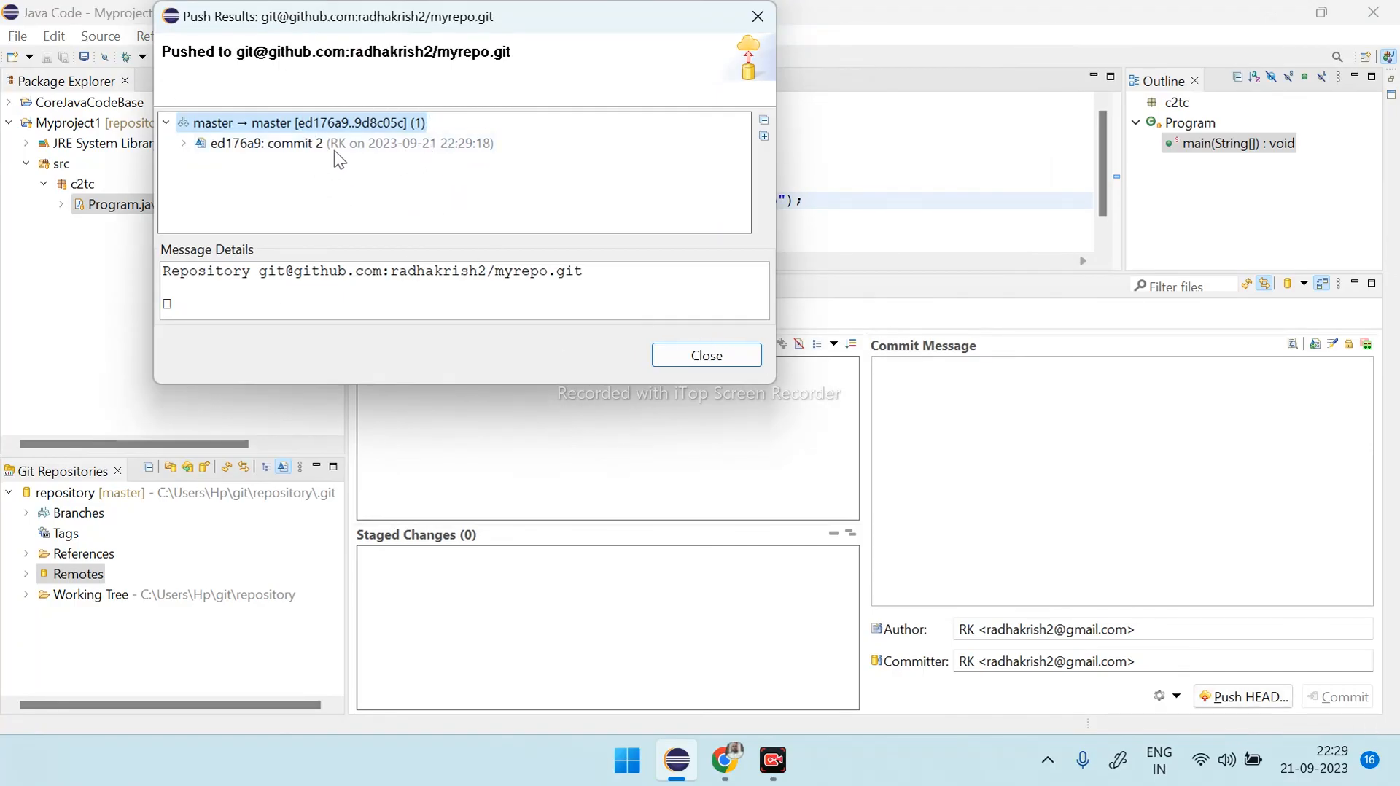
{"action": "left_click", "coordinate": [703, 355]}
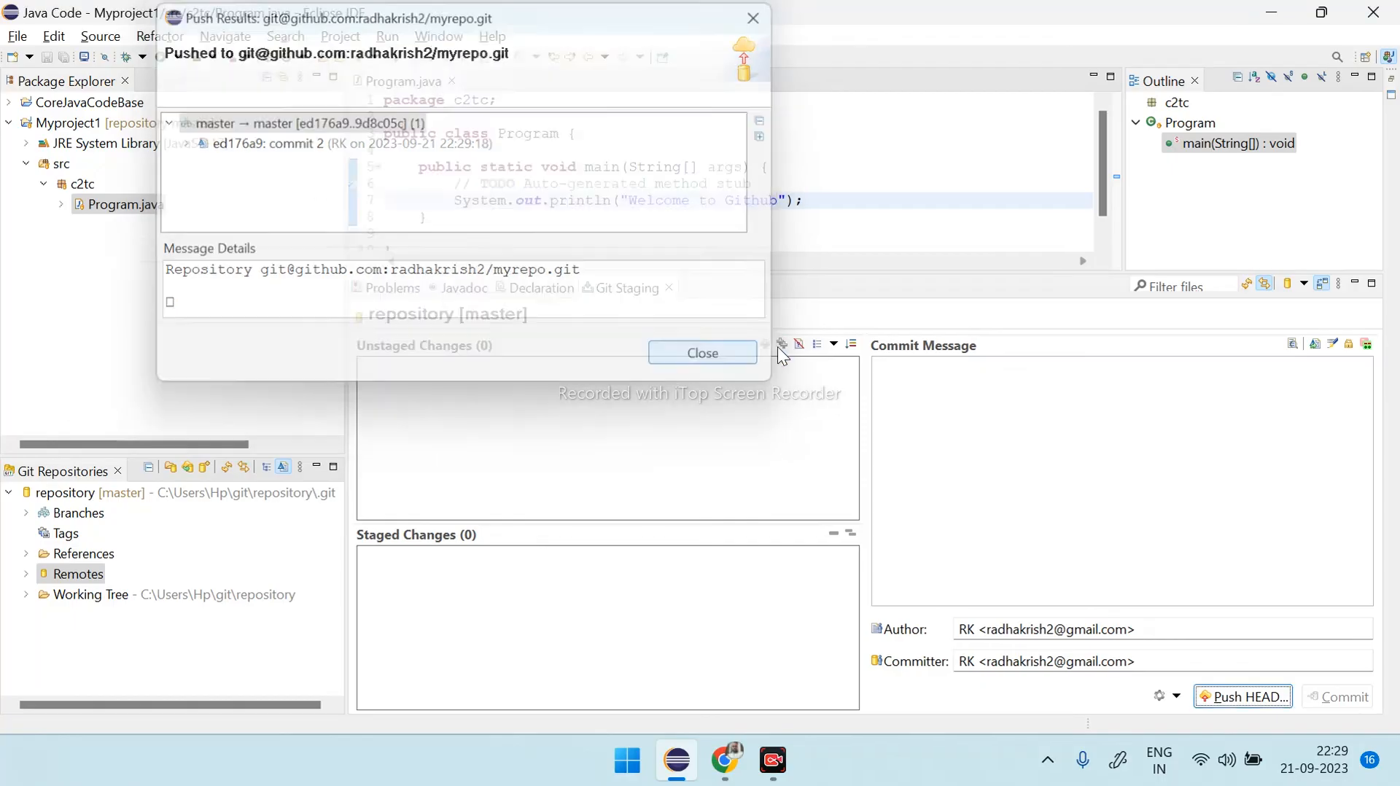
- Switch to GitHub in Chrome, refresh the Program.java page, examine the println statement on line 7, and return to Eclipse
{"action": "left_click", "coordinate": [724, 761]}
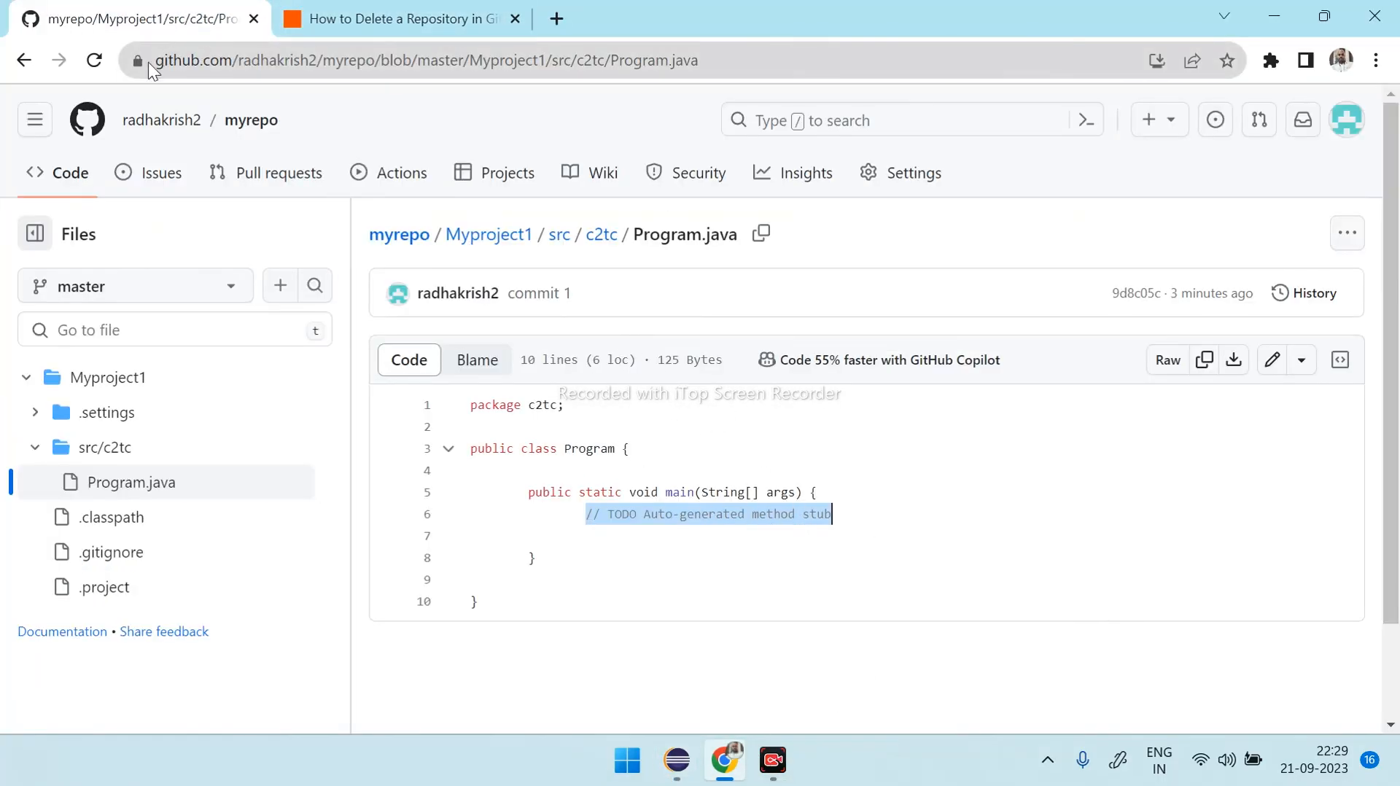
{"action": "left_click", "coordinate": [95, 61]}
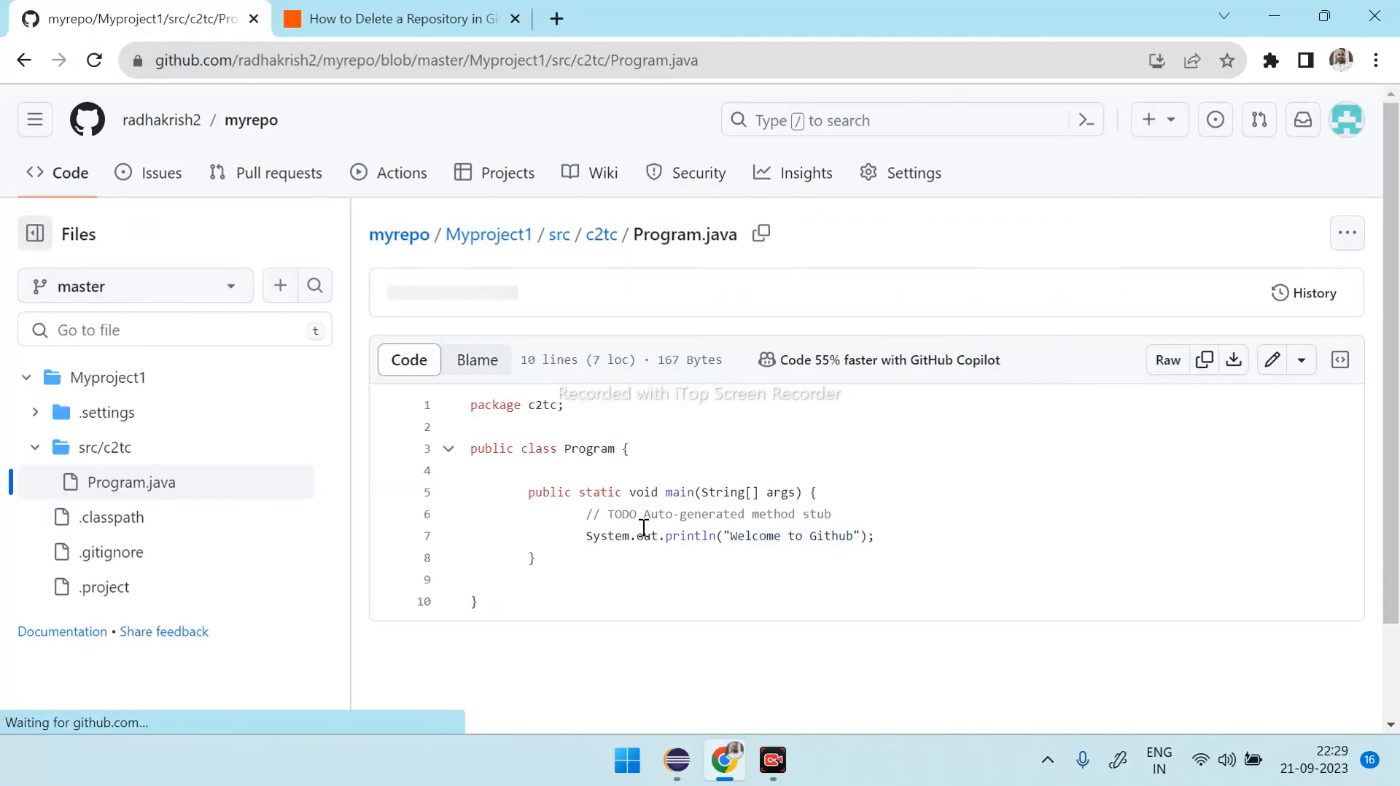
{"action": "left_click_drag", "start_coordinate": [587, 536], "coordinate": [891, 537]}
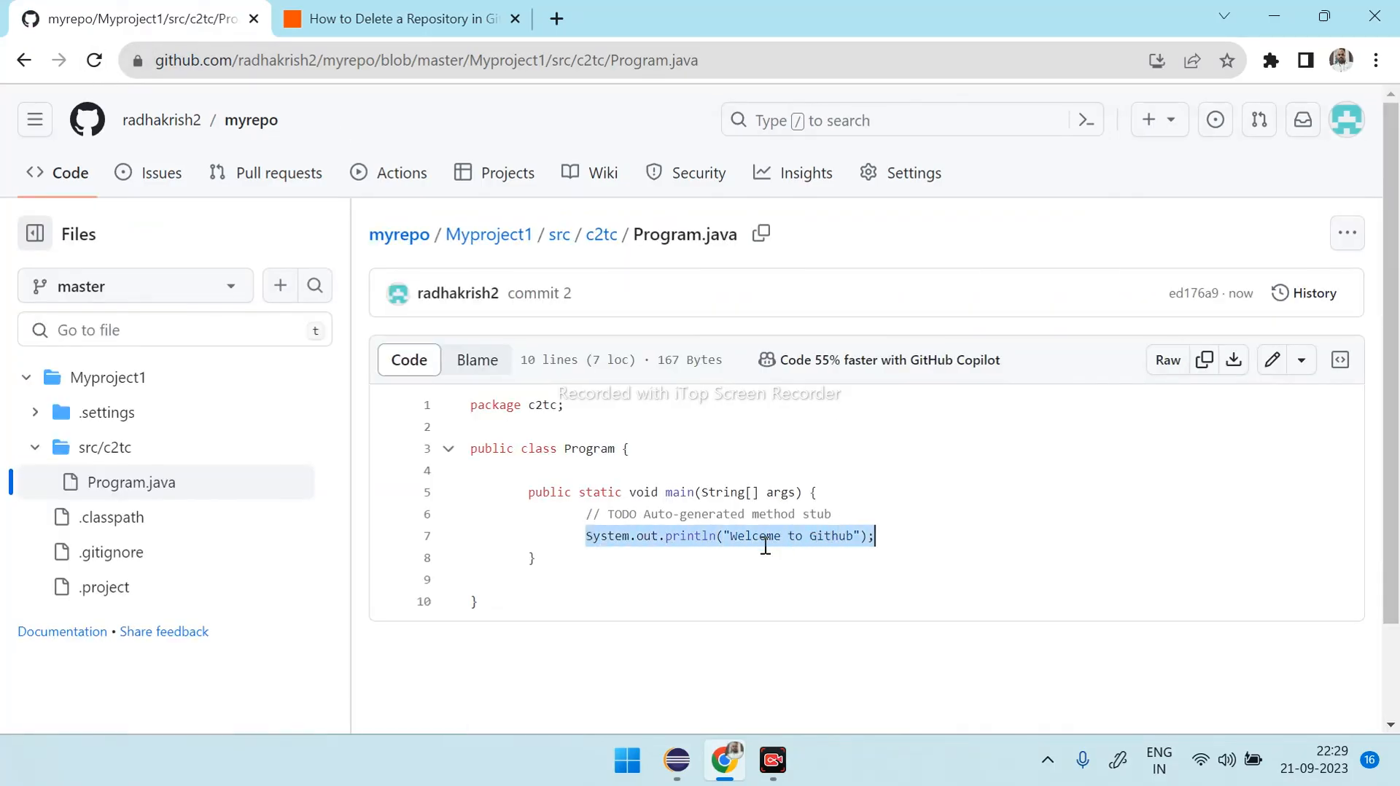
{"action": "left_click", "coordinate": [905, 531]}
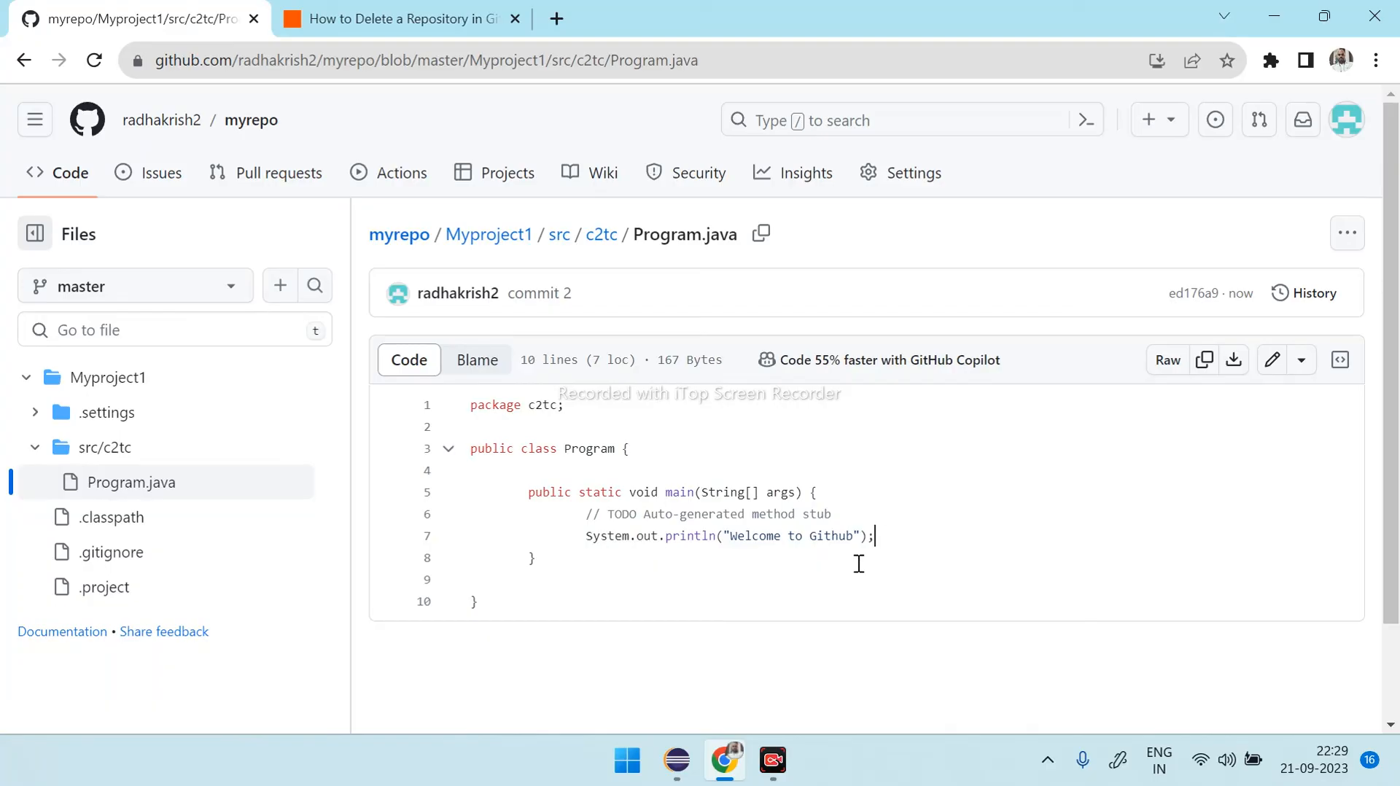
{"action": "left_click", "coordinate": [727, 757]}
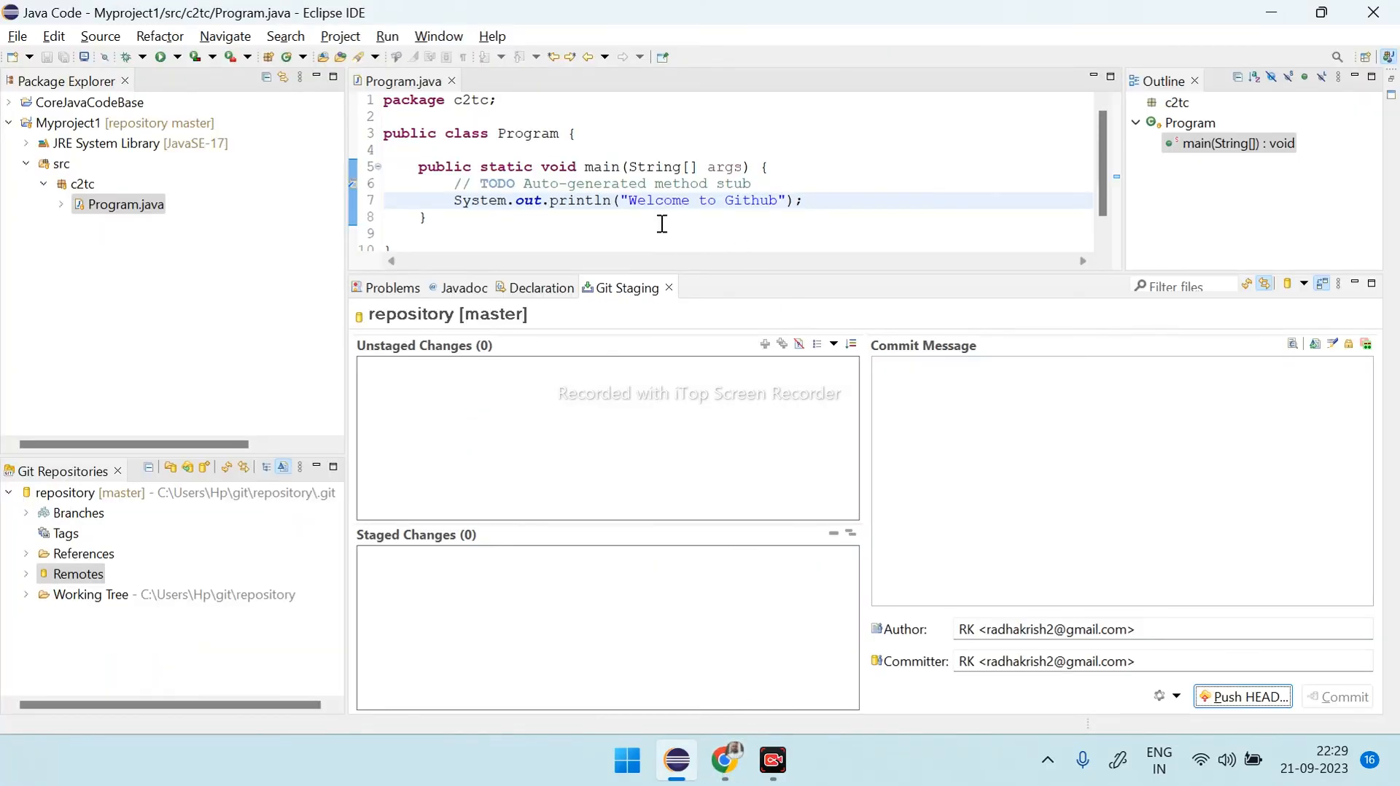